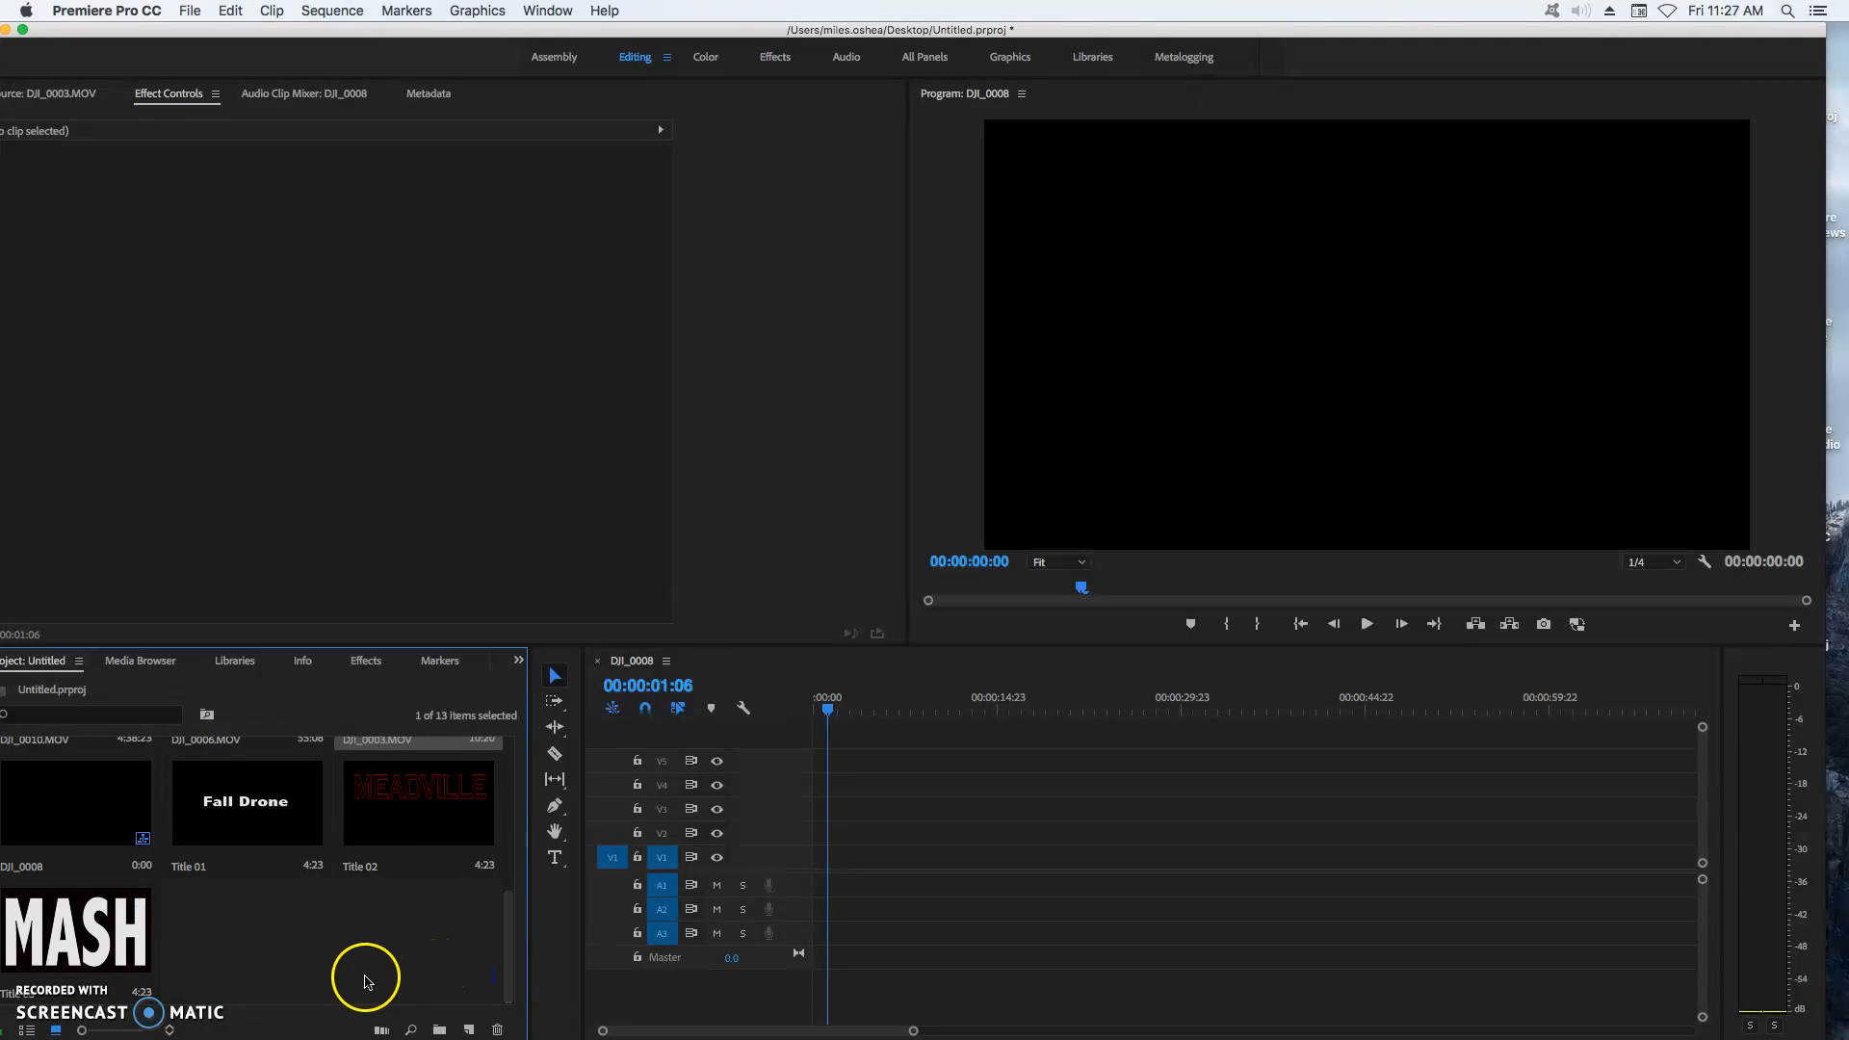
- Create a new legacy title, keeping the video settings of 2720 by 1530 at 23.976 fps with square pixels
{"action": "right_click", "coordinate": [223, 923]}
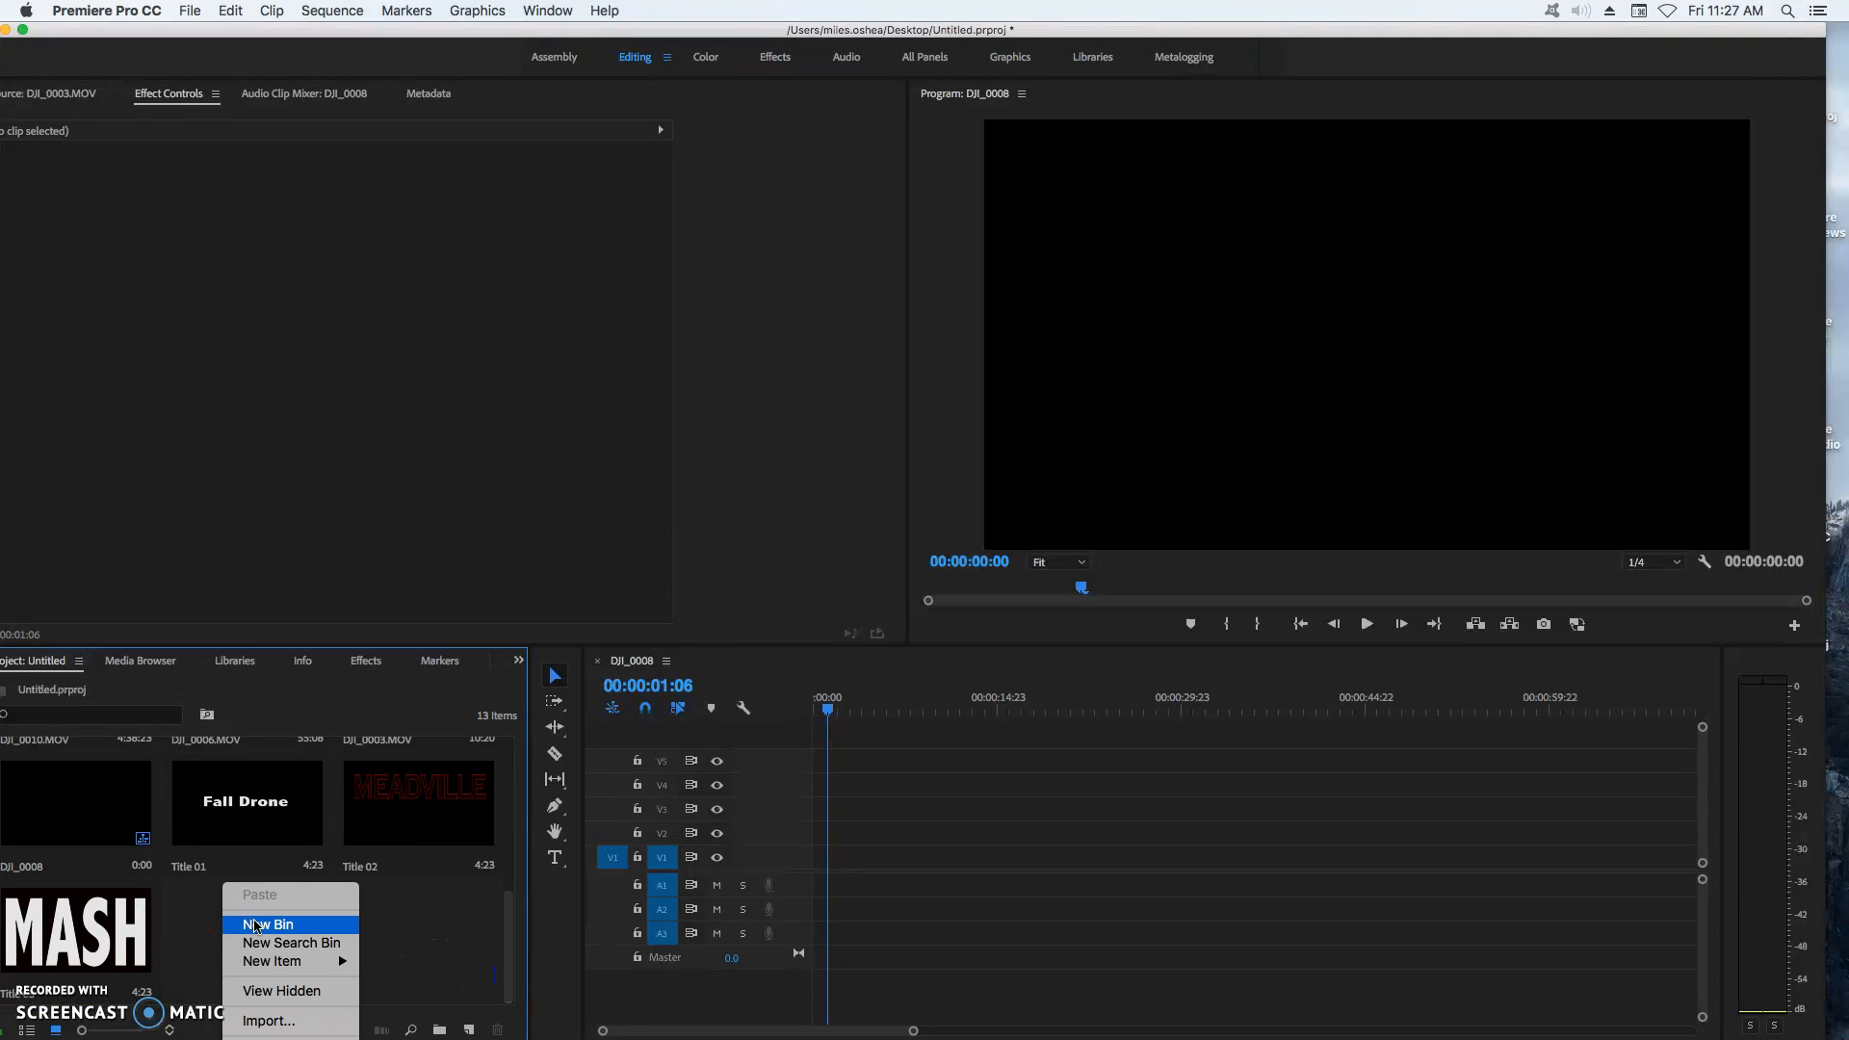
{"action": "left_click", "coordinate": [405, 931]}
{"action": "left_click", "coordinate": [190, 12]}
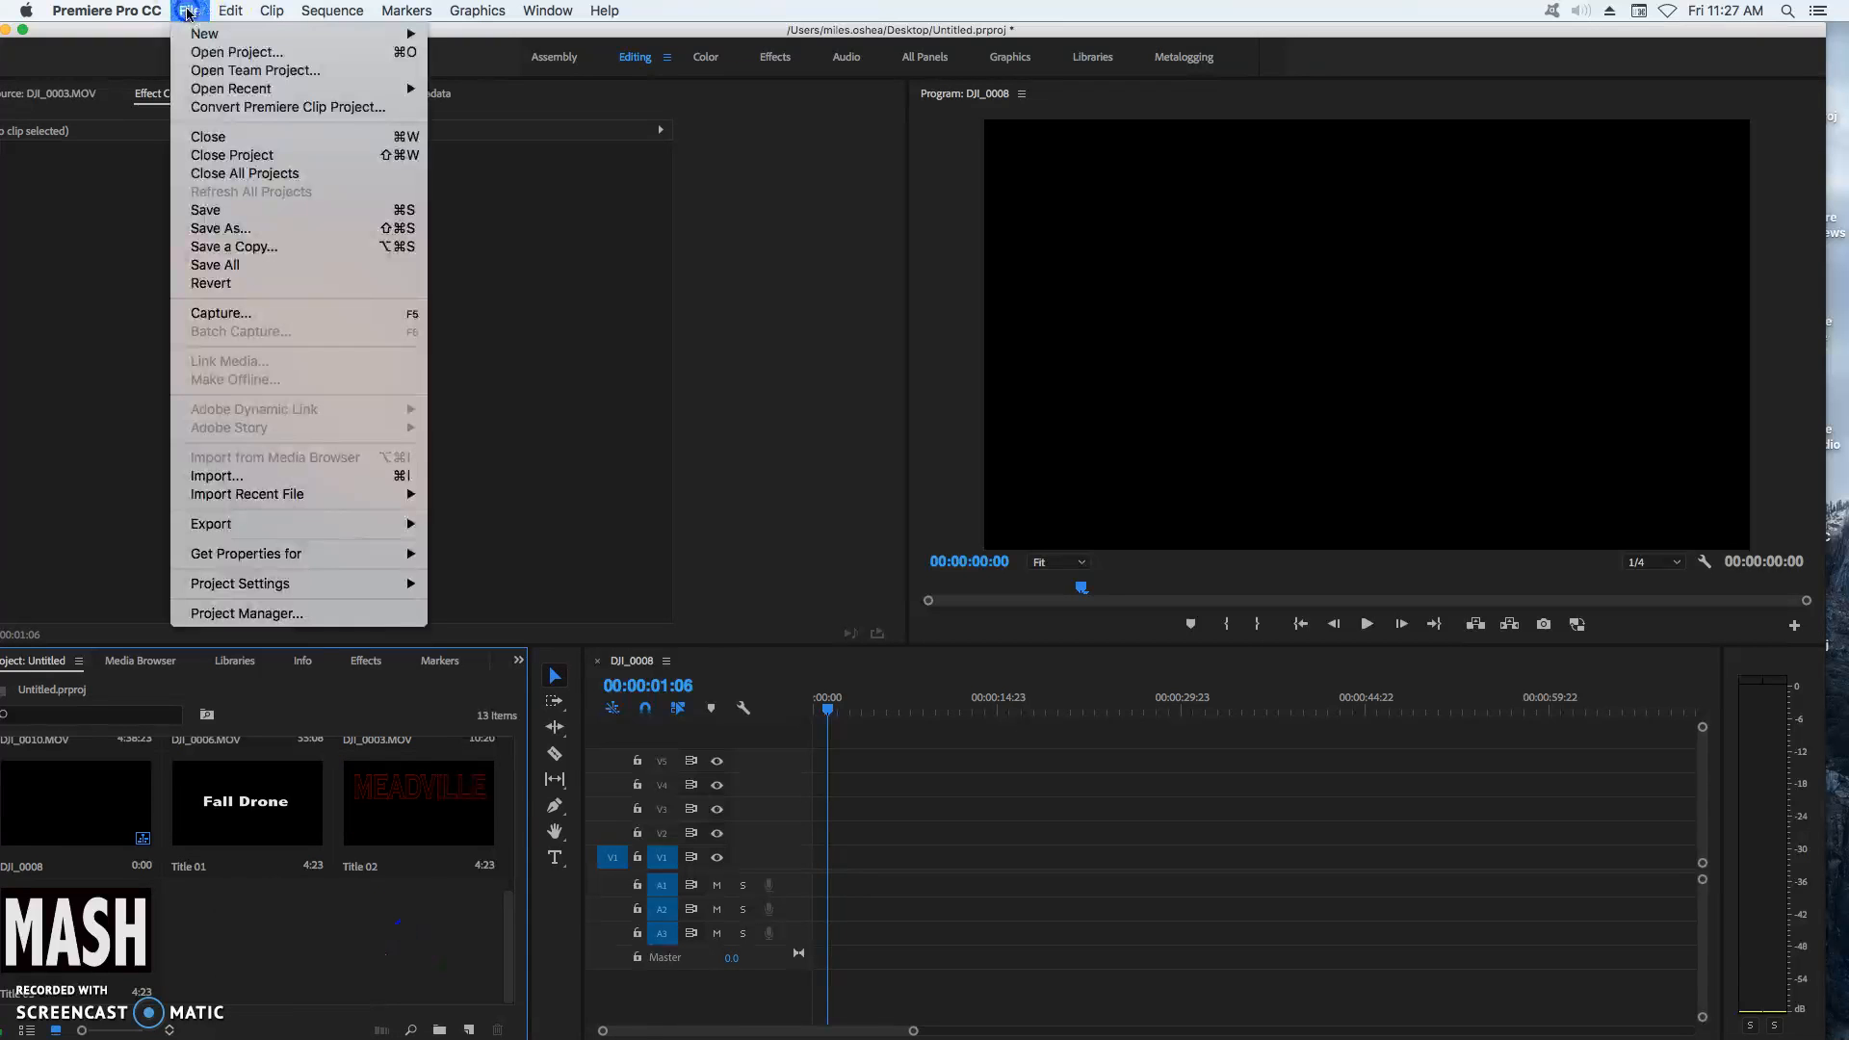
{"action": "mouse_move", "coordinate": [207, 34]}
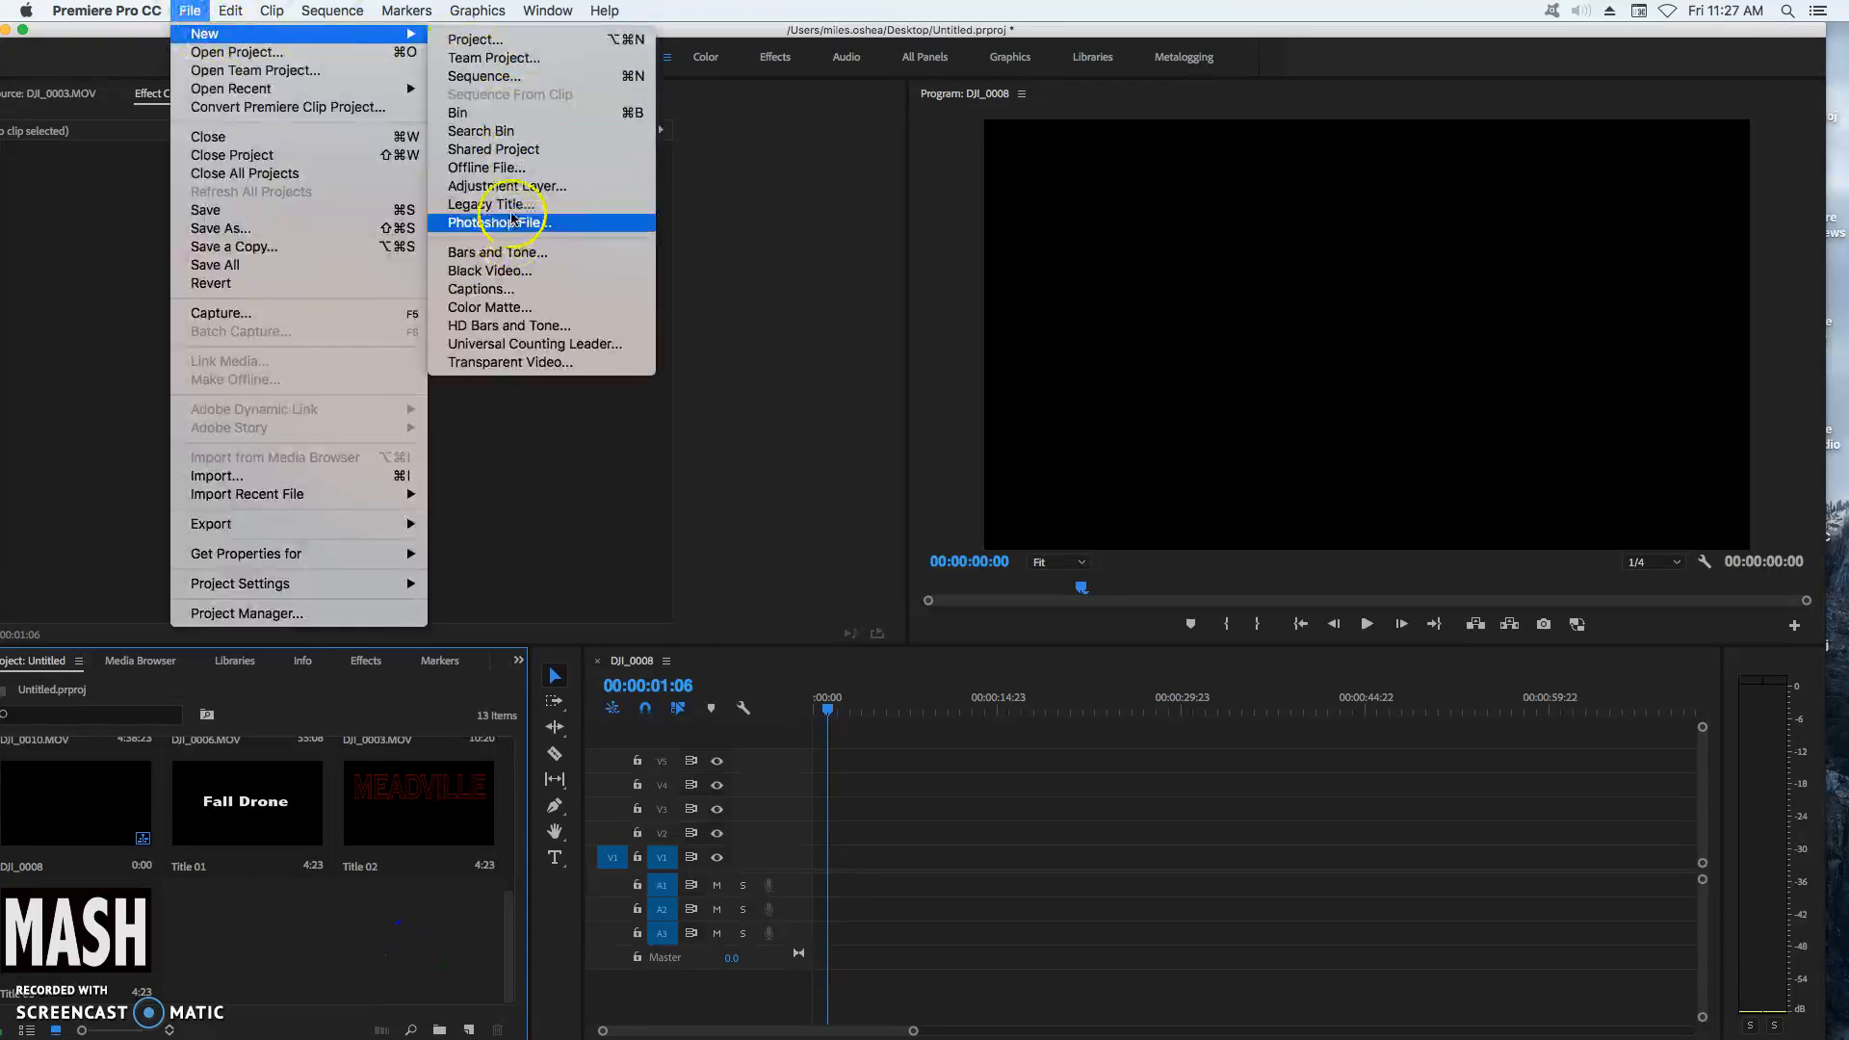
{"action": "left_click", "coordinate": [517, 206]}
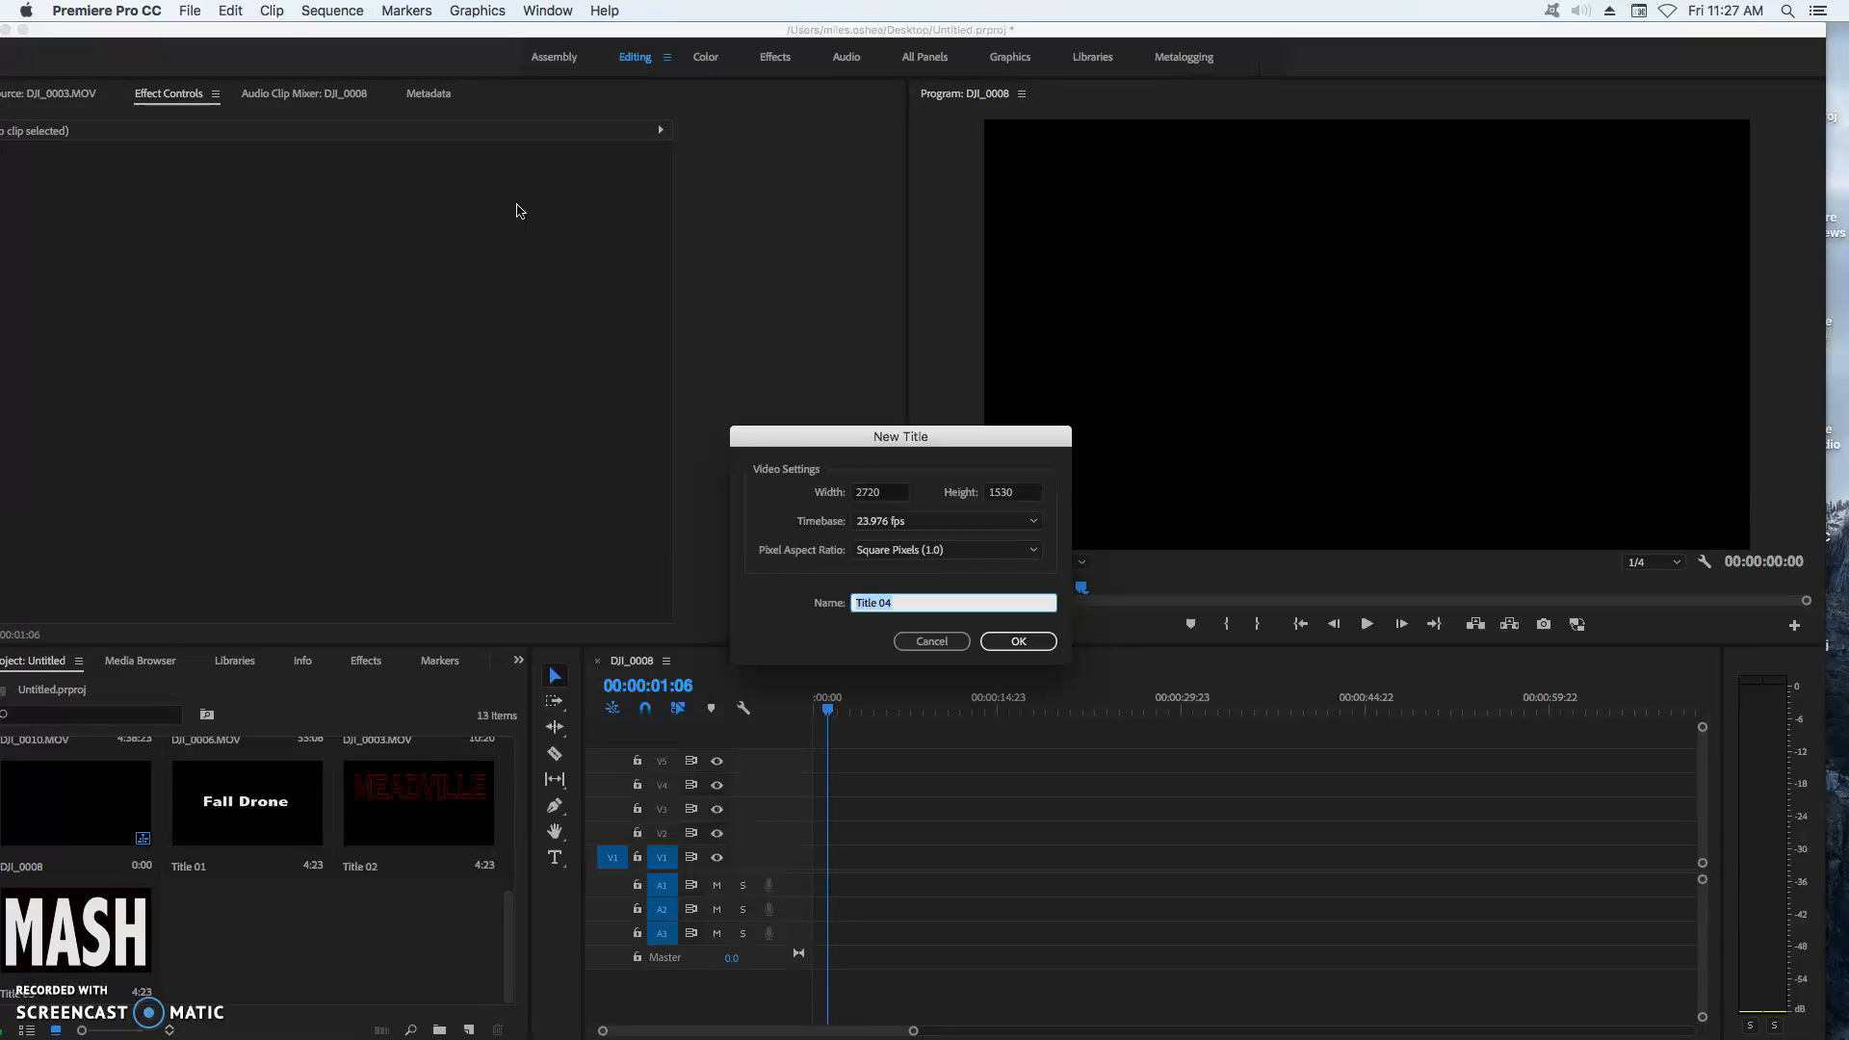
{"action": "left_click", "coordinate": [1018, 641]}
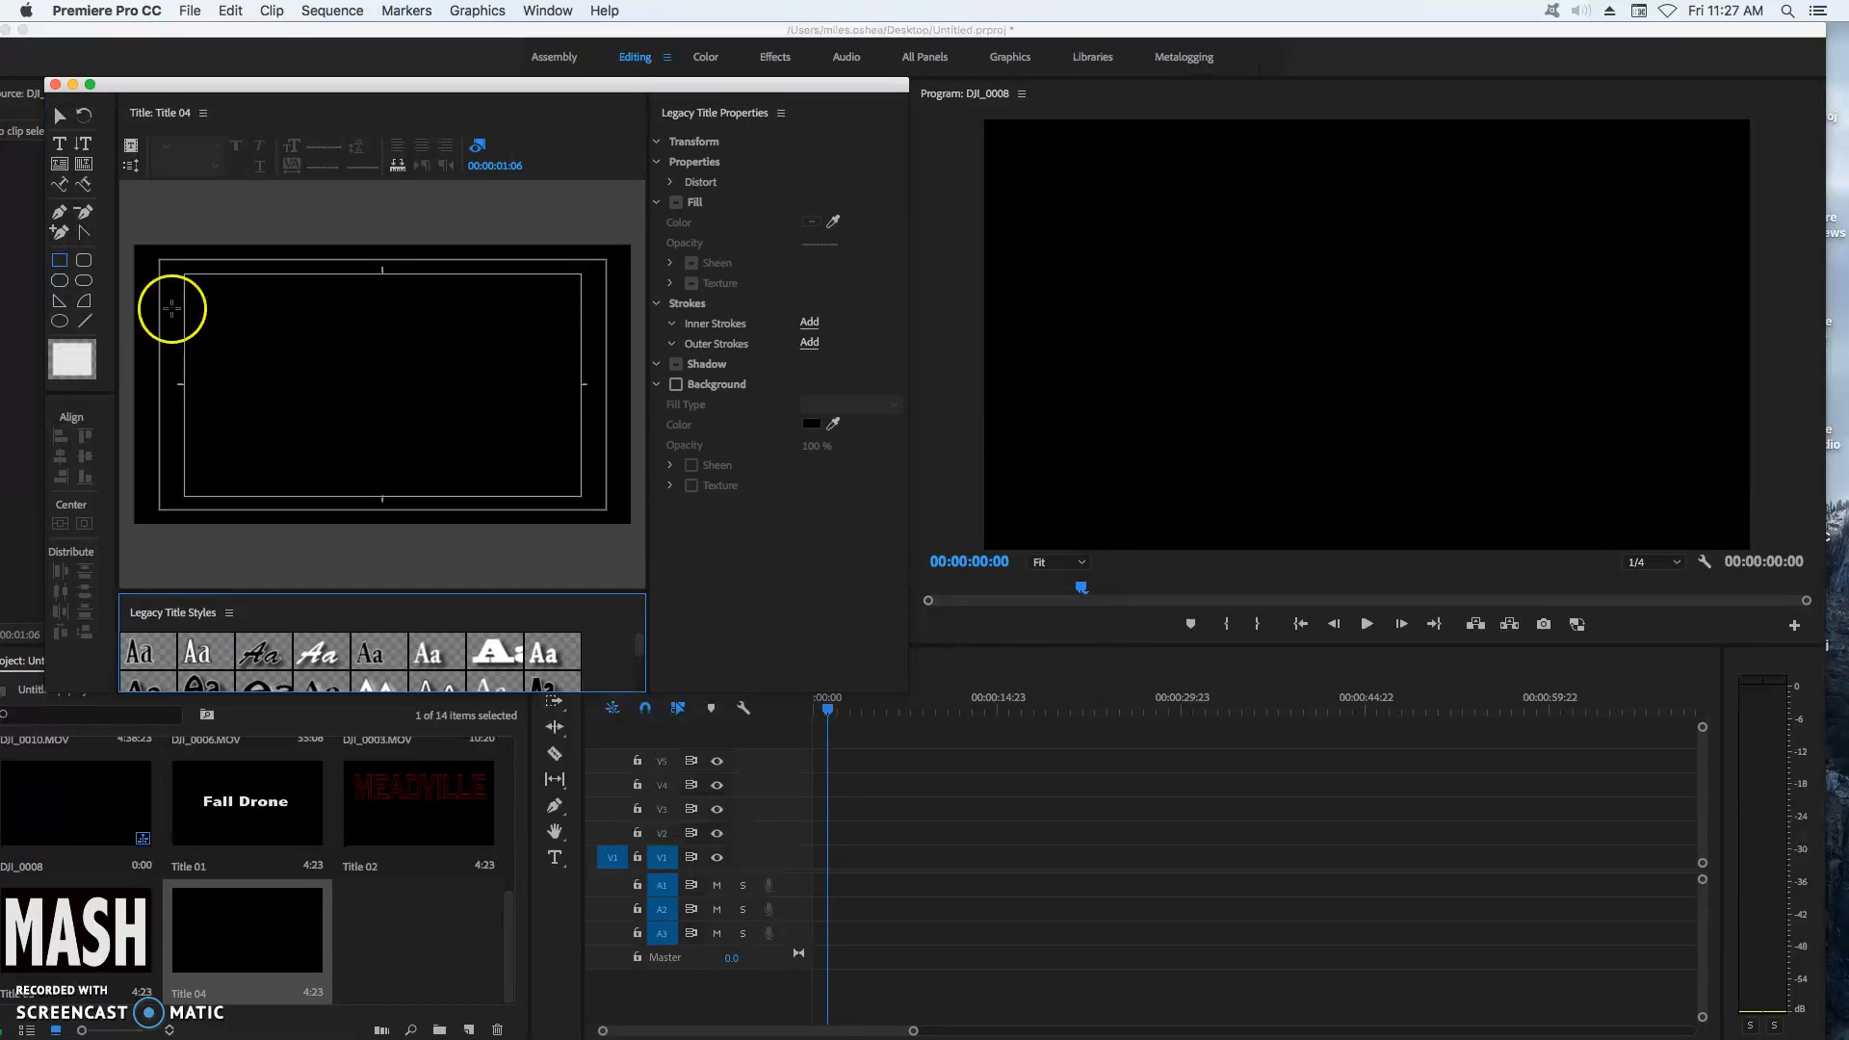
- Add the text BNN to the title and enlarge it to about 2615 by 1340 pixels so it nearly fills the frame
{"action": "left_click", "coordinate": [60, 145]}
{"action": "left_click", "coordinate": [206, 400]}
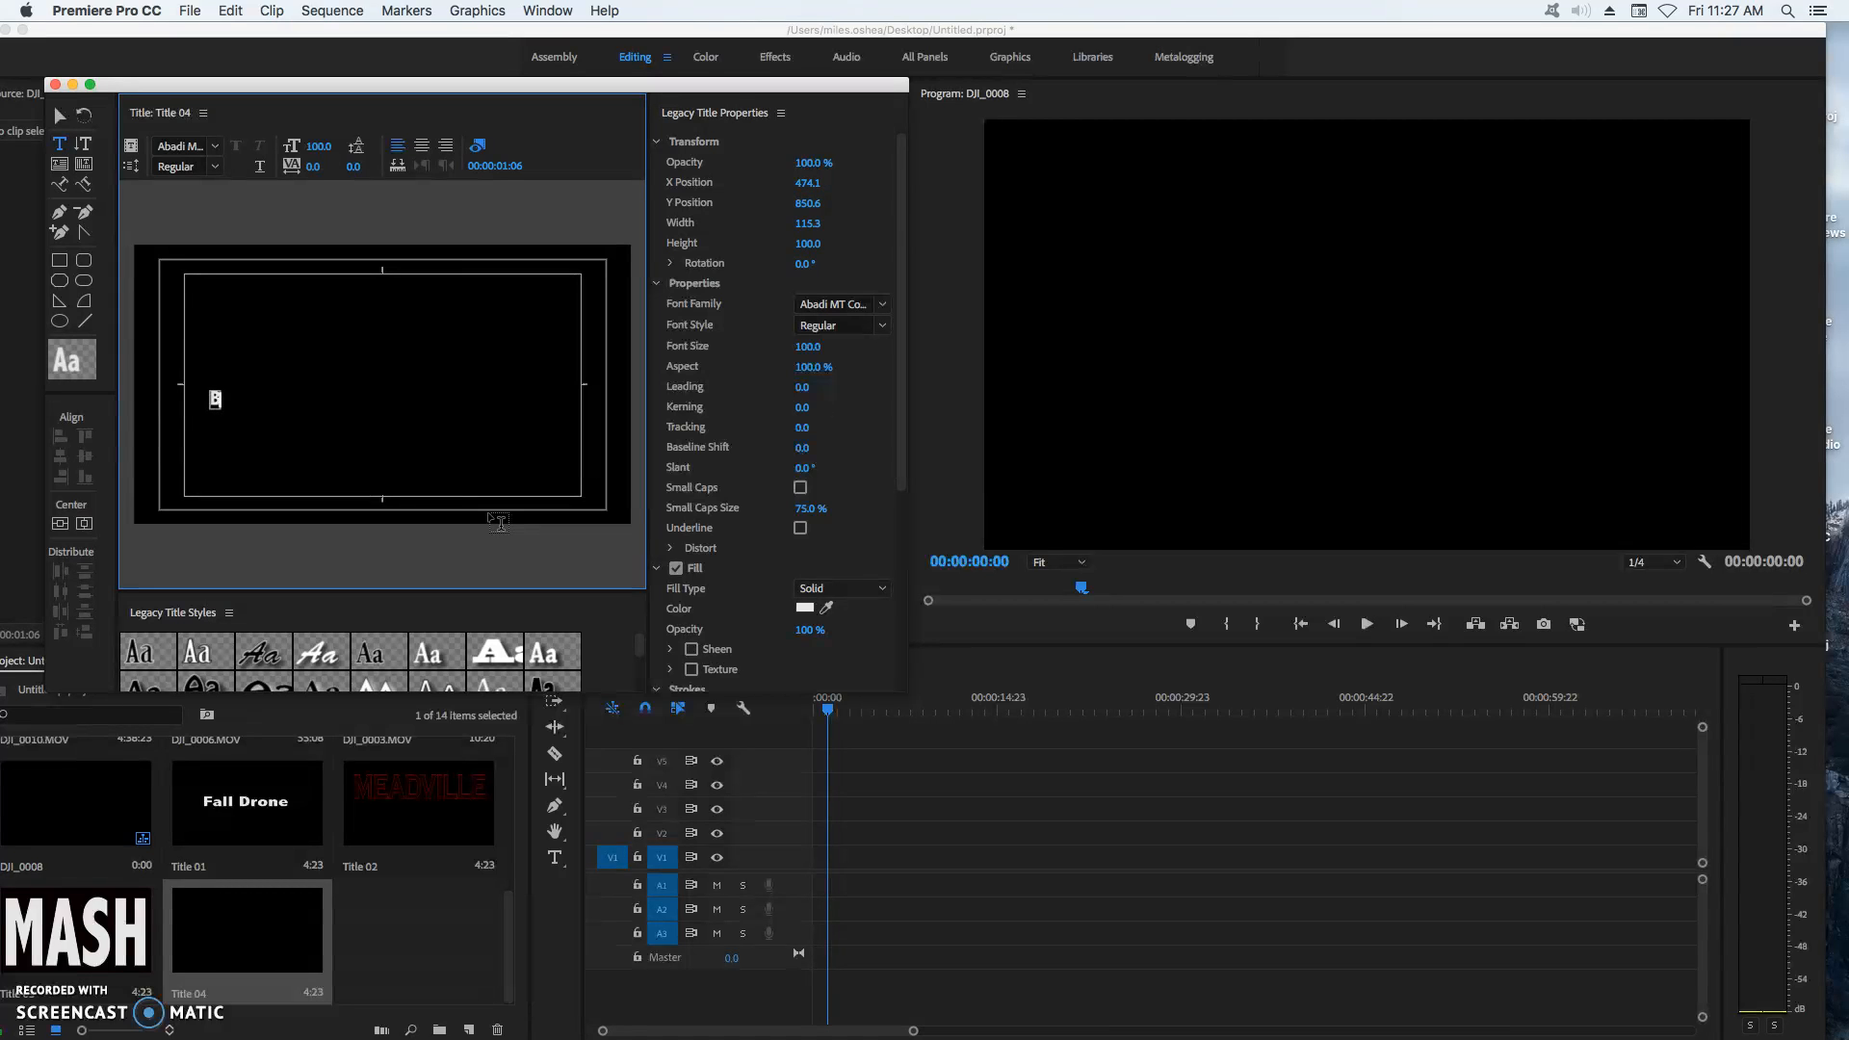
{"action": "left_click", "coordinate": [60, 115]}
{"action": "left_click", "coordinate": [241, 390]}
{"action": "left_click_drag", "start_coordinate": [251, 387], "coordinate": [582, 331]}
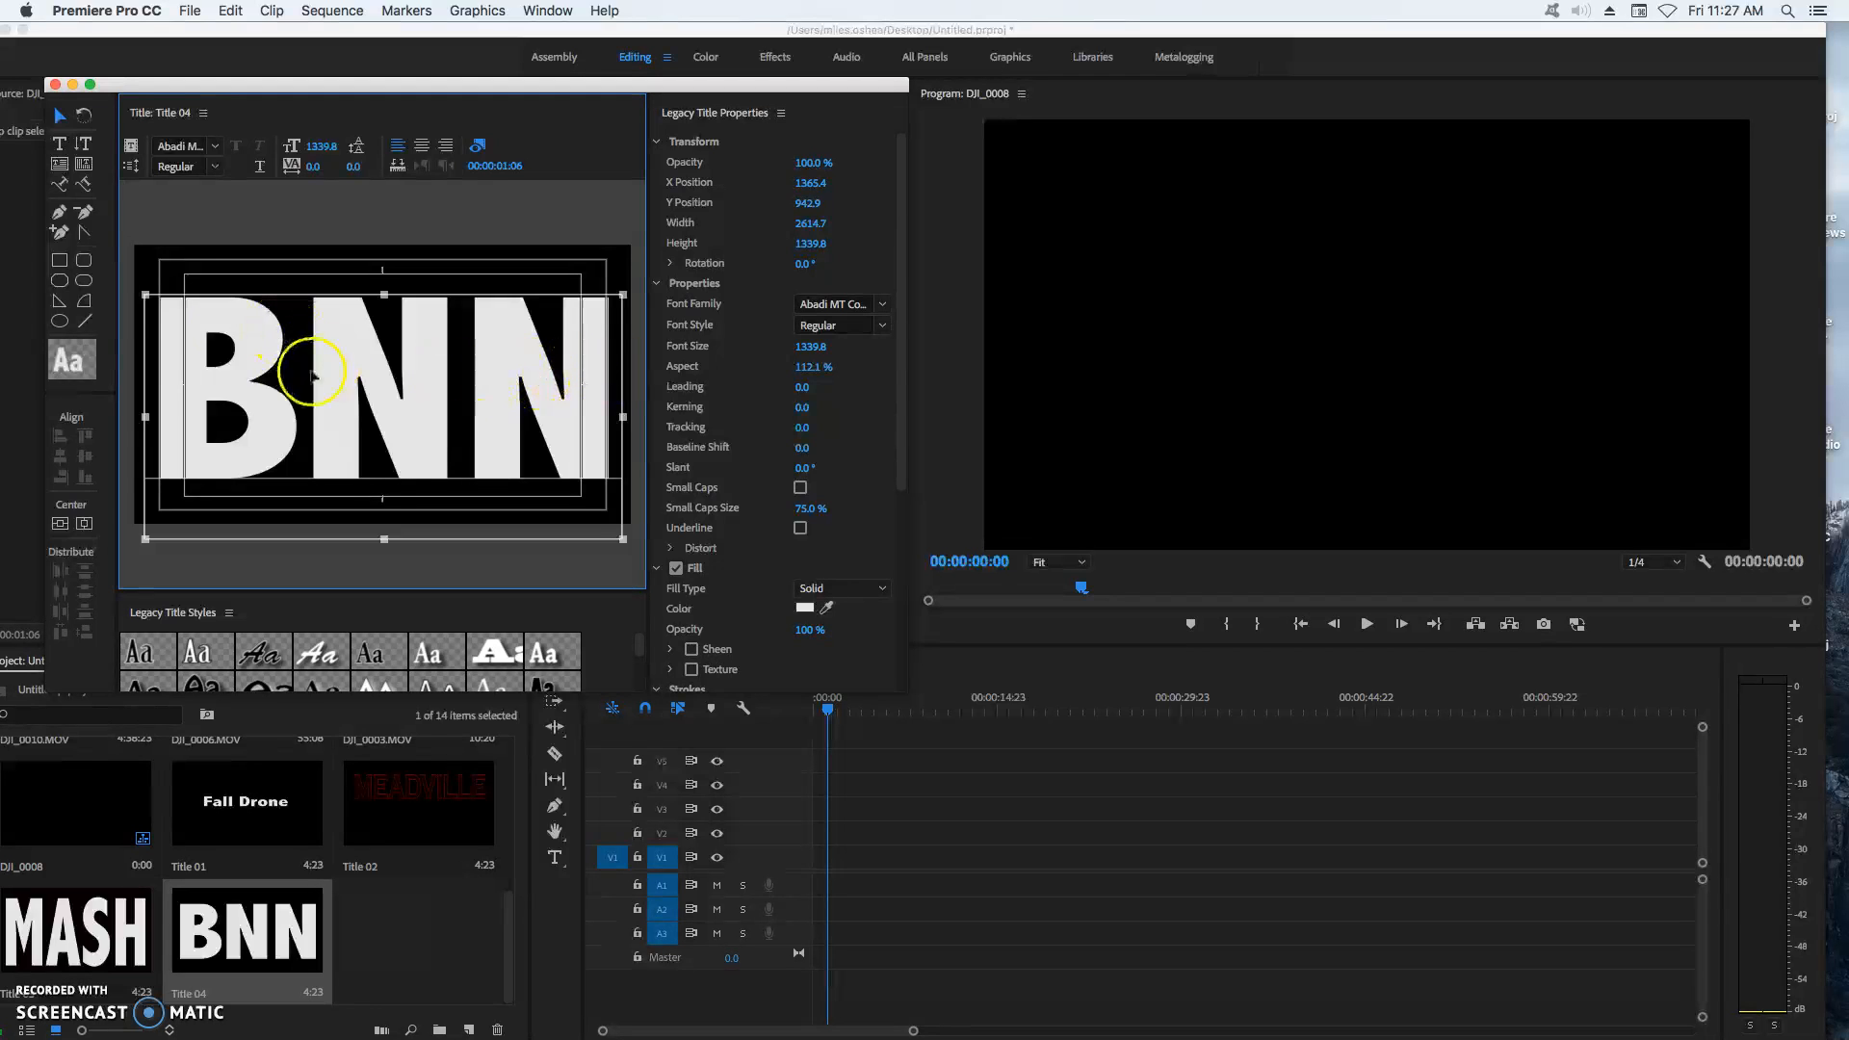
- Center the BNN text horizontally, adjust its vertical placement to a Y position of about 893, and close the title editor
{"action": "left_click", "coordinate": [85, 523]}
{"action": "left_click", "coordinate": [60, 524]}
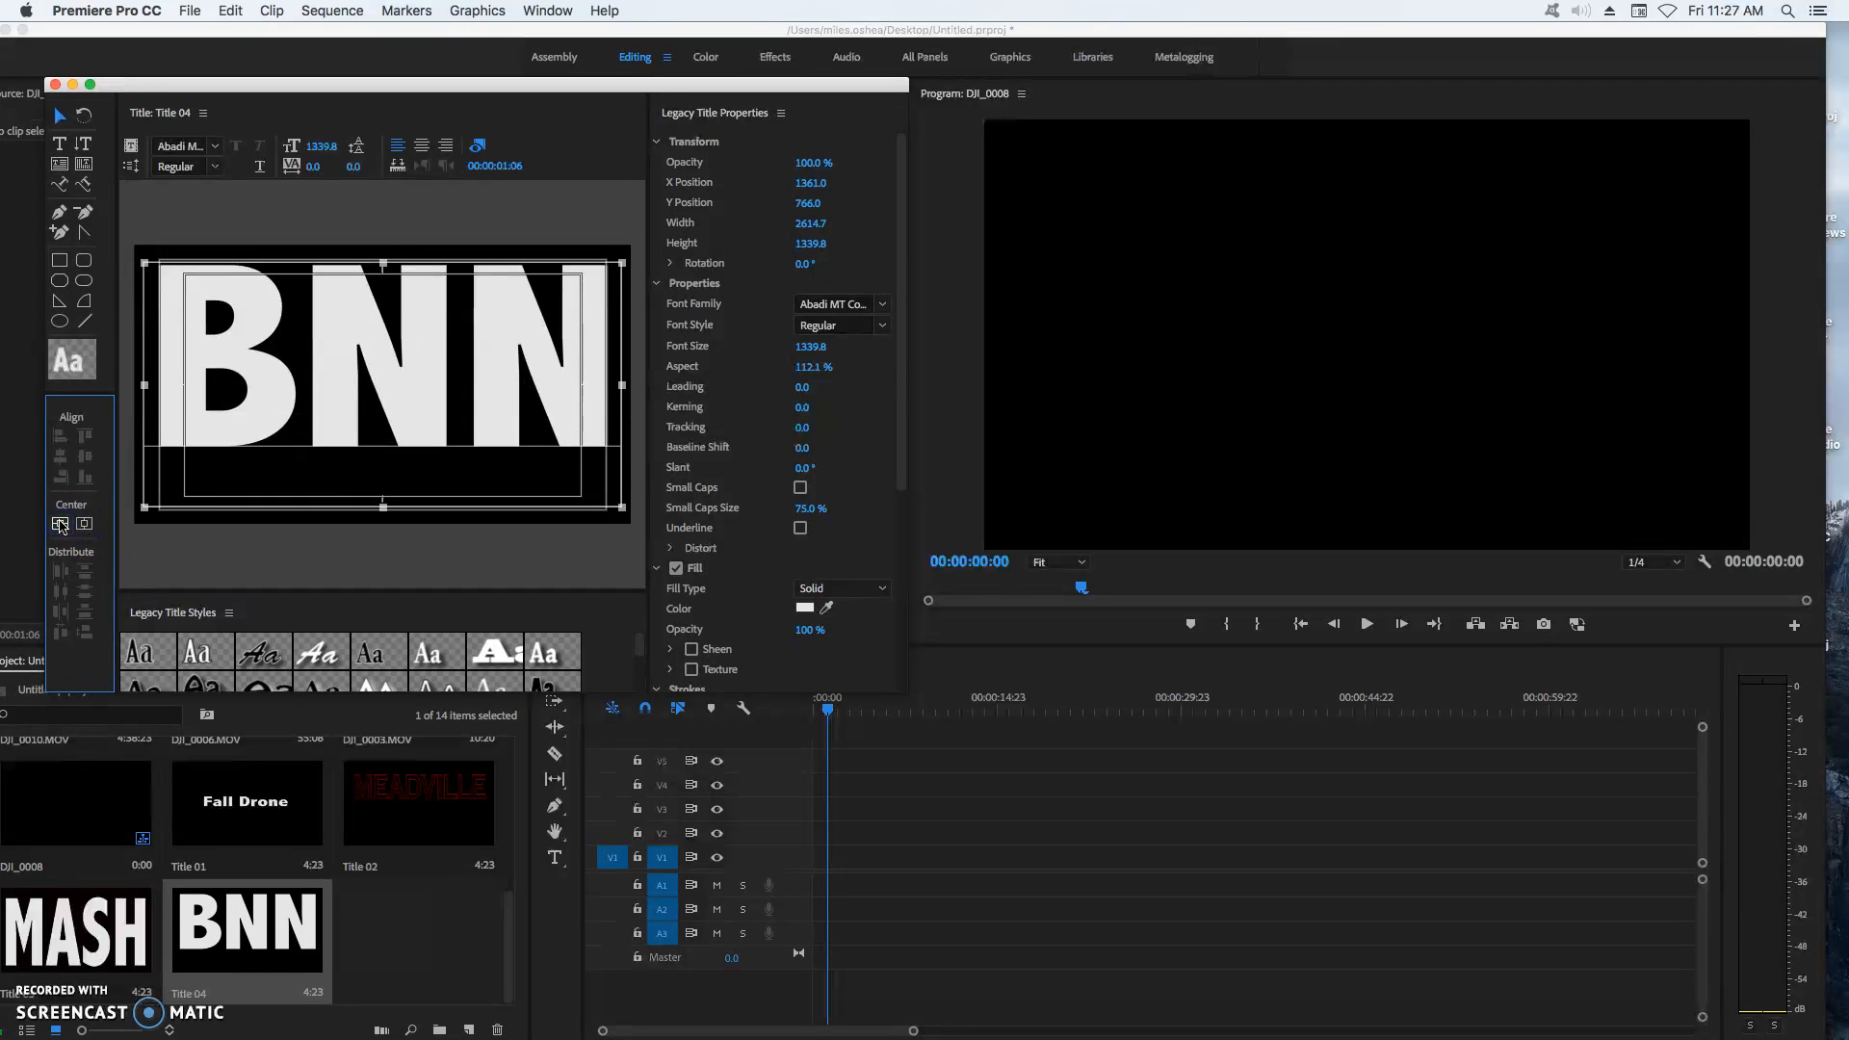
{"action": "left_click_drag", "start_coordinate": [324, 343], "coordinate": [325, 368]}
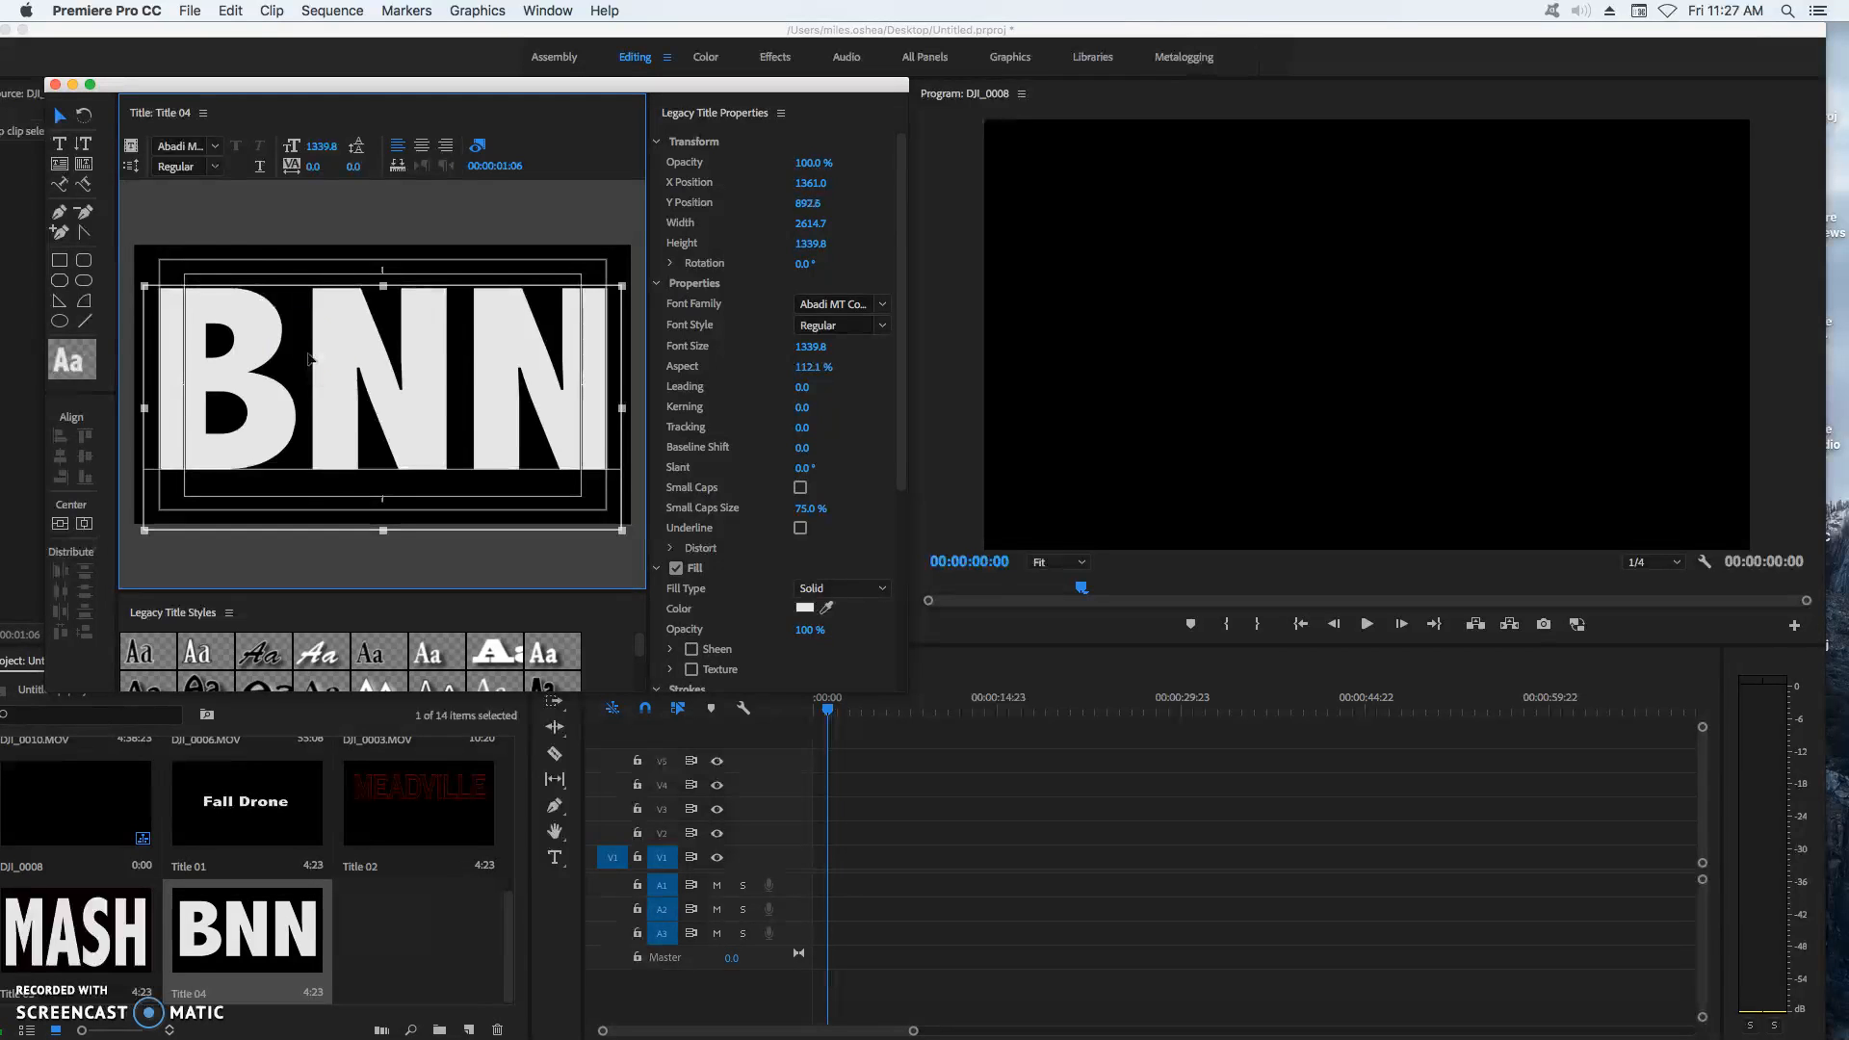
{"action": "left_click", "coordinate": [55, 85]}
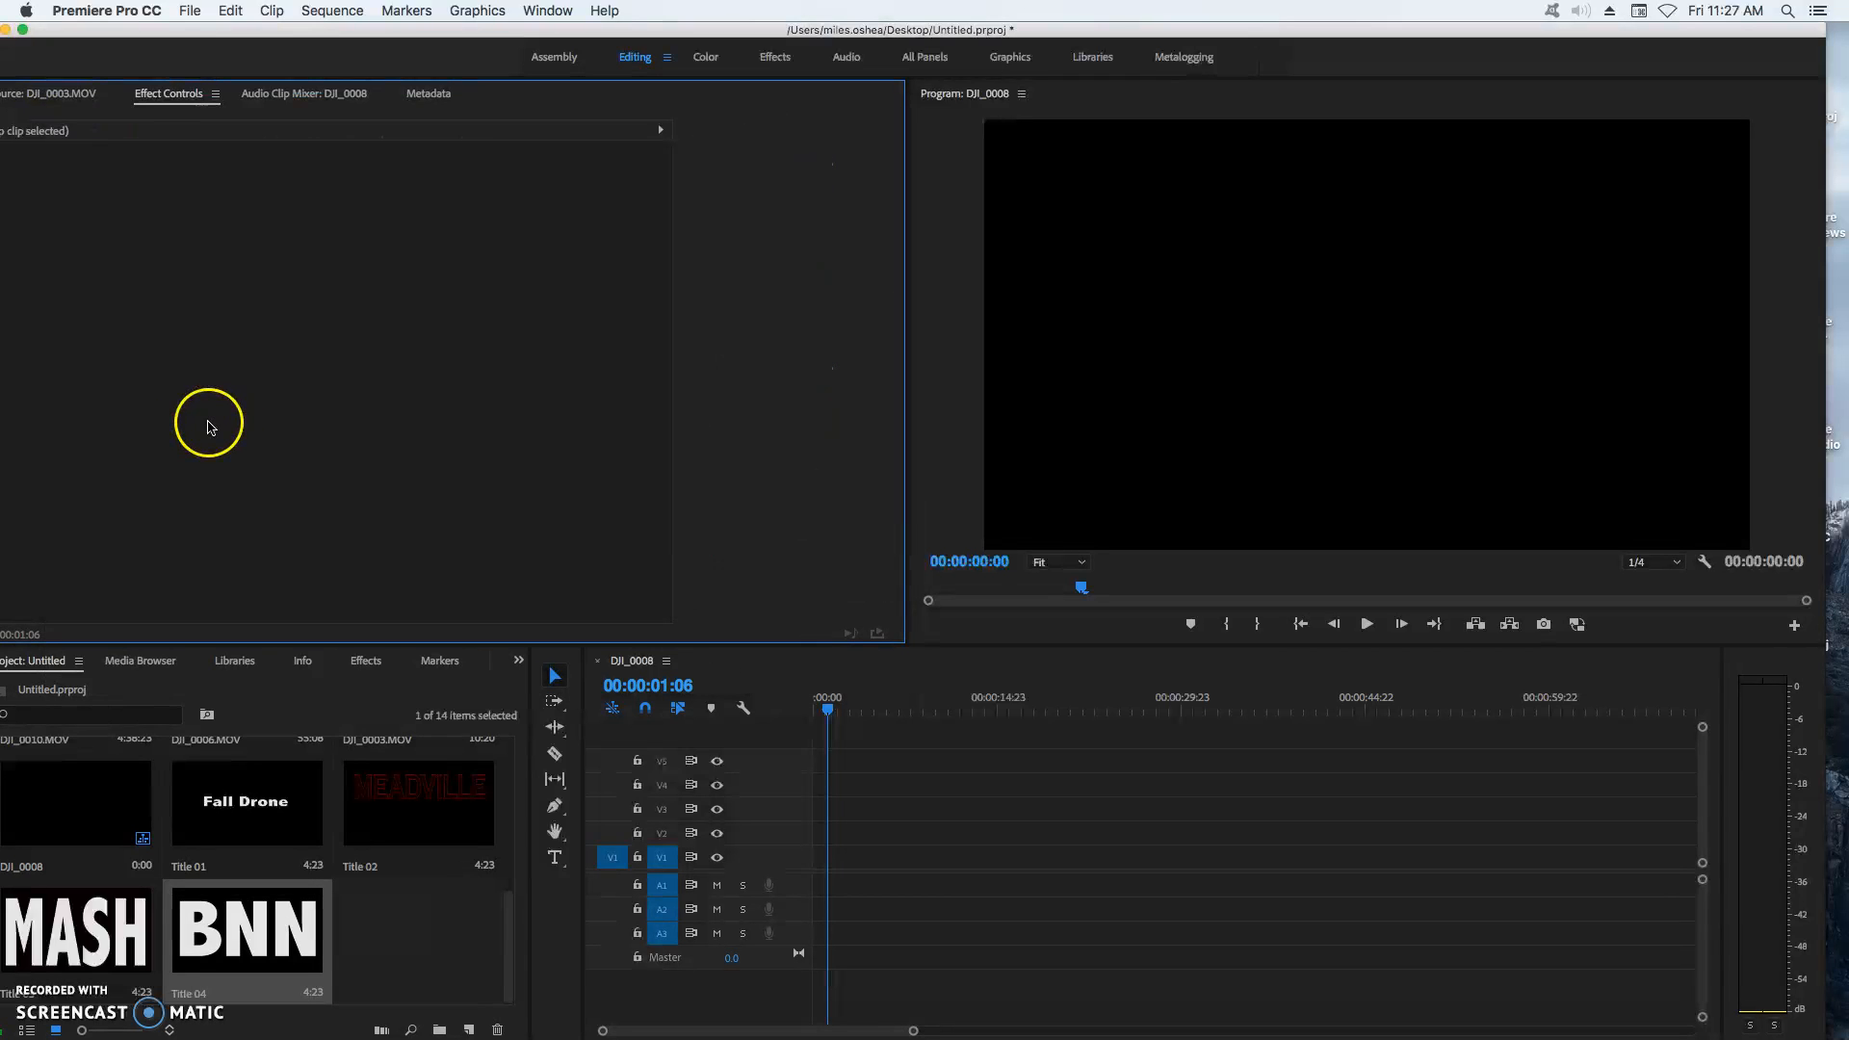
- Place the BNN title at the start of the sequence on video track V4
{"action": "left_click_drag", "start_coordinate": [322, 924], "coordinate": [817, 836]}
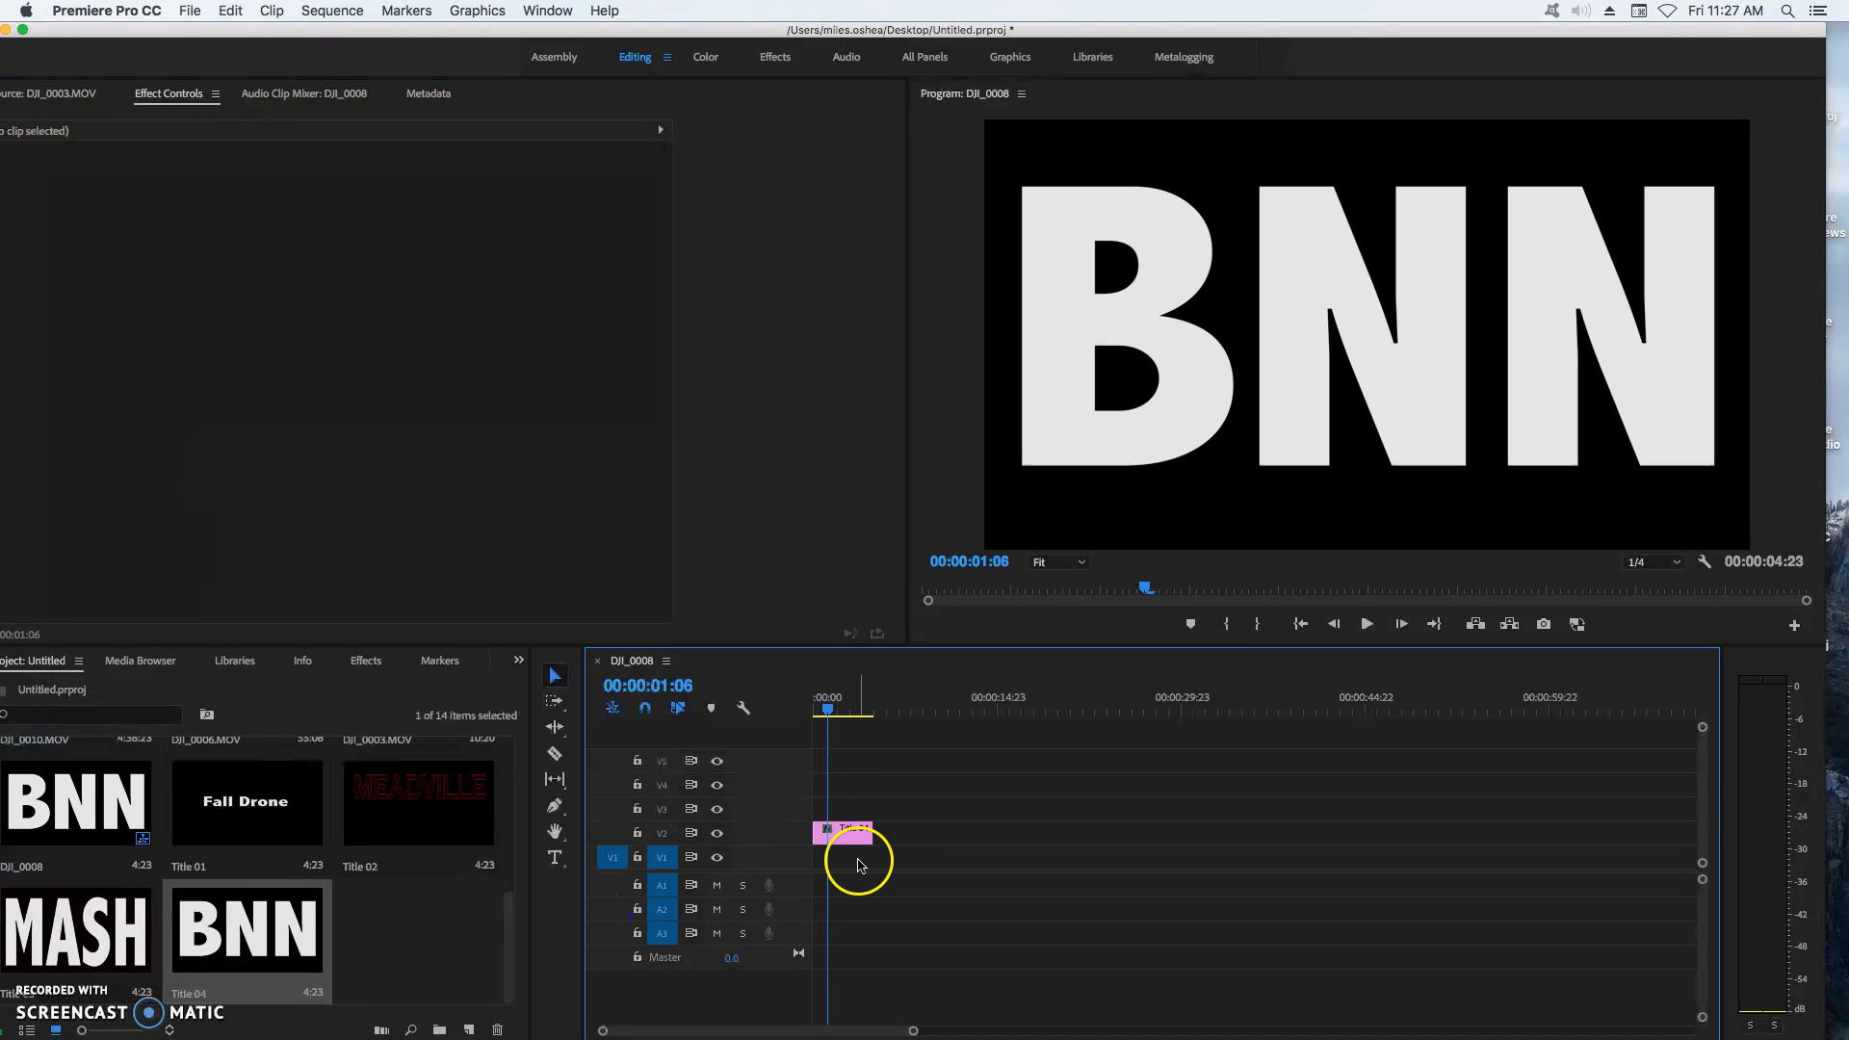
{"action": "left_click", "coordinate": [851, 836]}
{"action": "left_click_drag", "start_coordinate": [850, 837], "coordinate": [852, 791]}
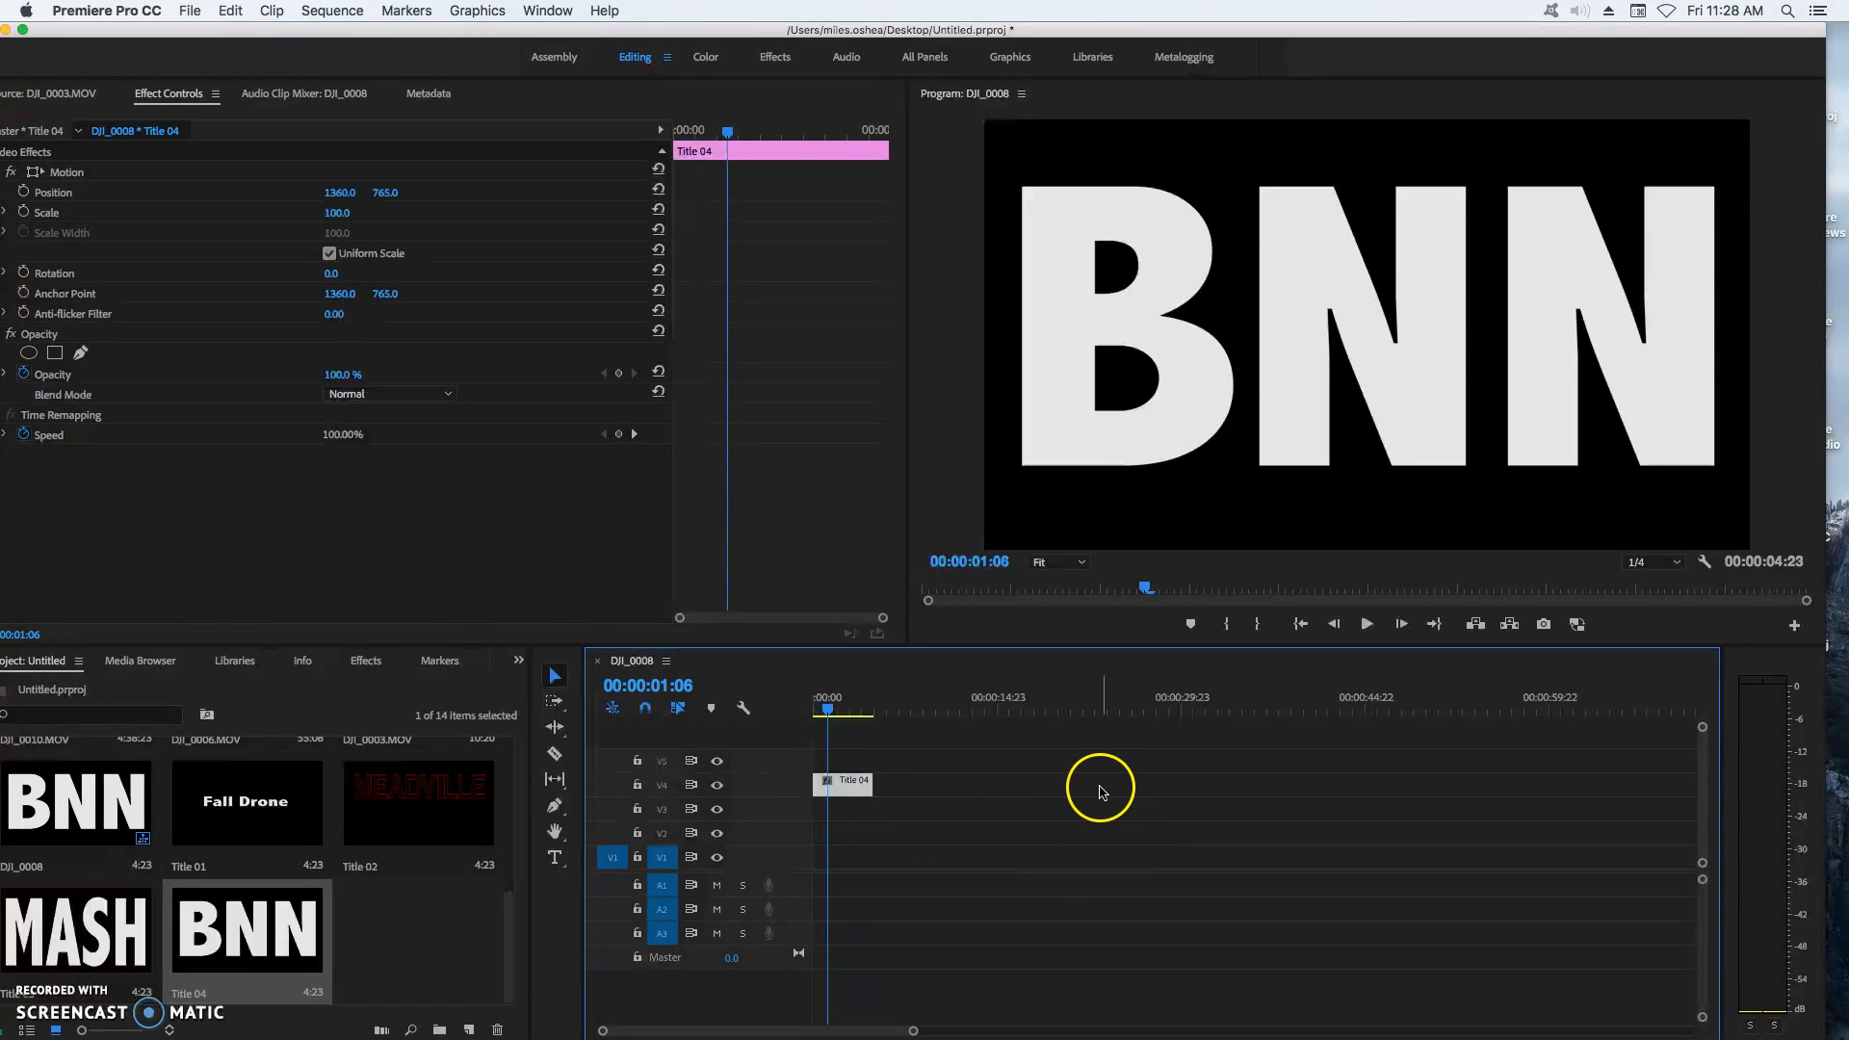
- Reopen the BNN title and cover the whole frame with a black-filled rectangle of about 2816 by 1695 pixels
{"action": "left_click", "coordinate": [871, 792]}
{"action": "double_click", "coordinate": [844, 788]}
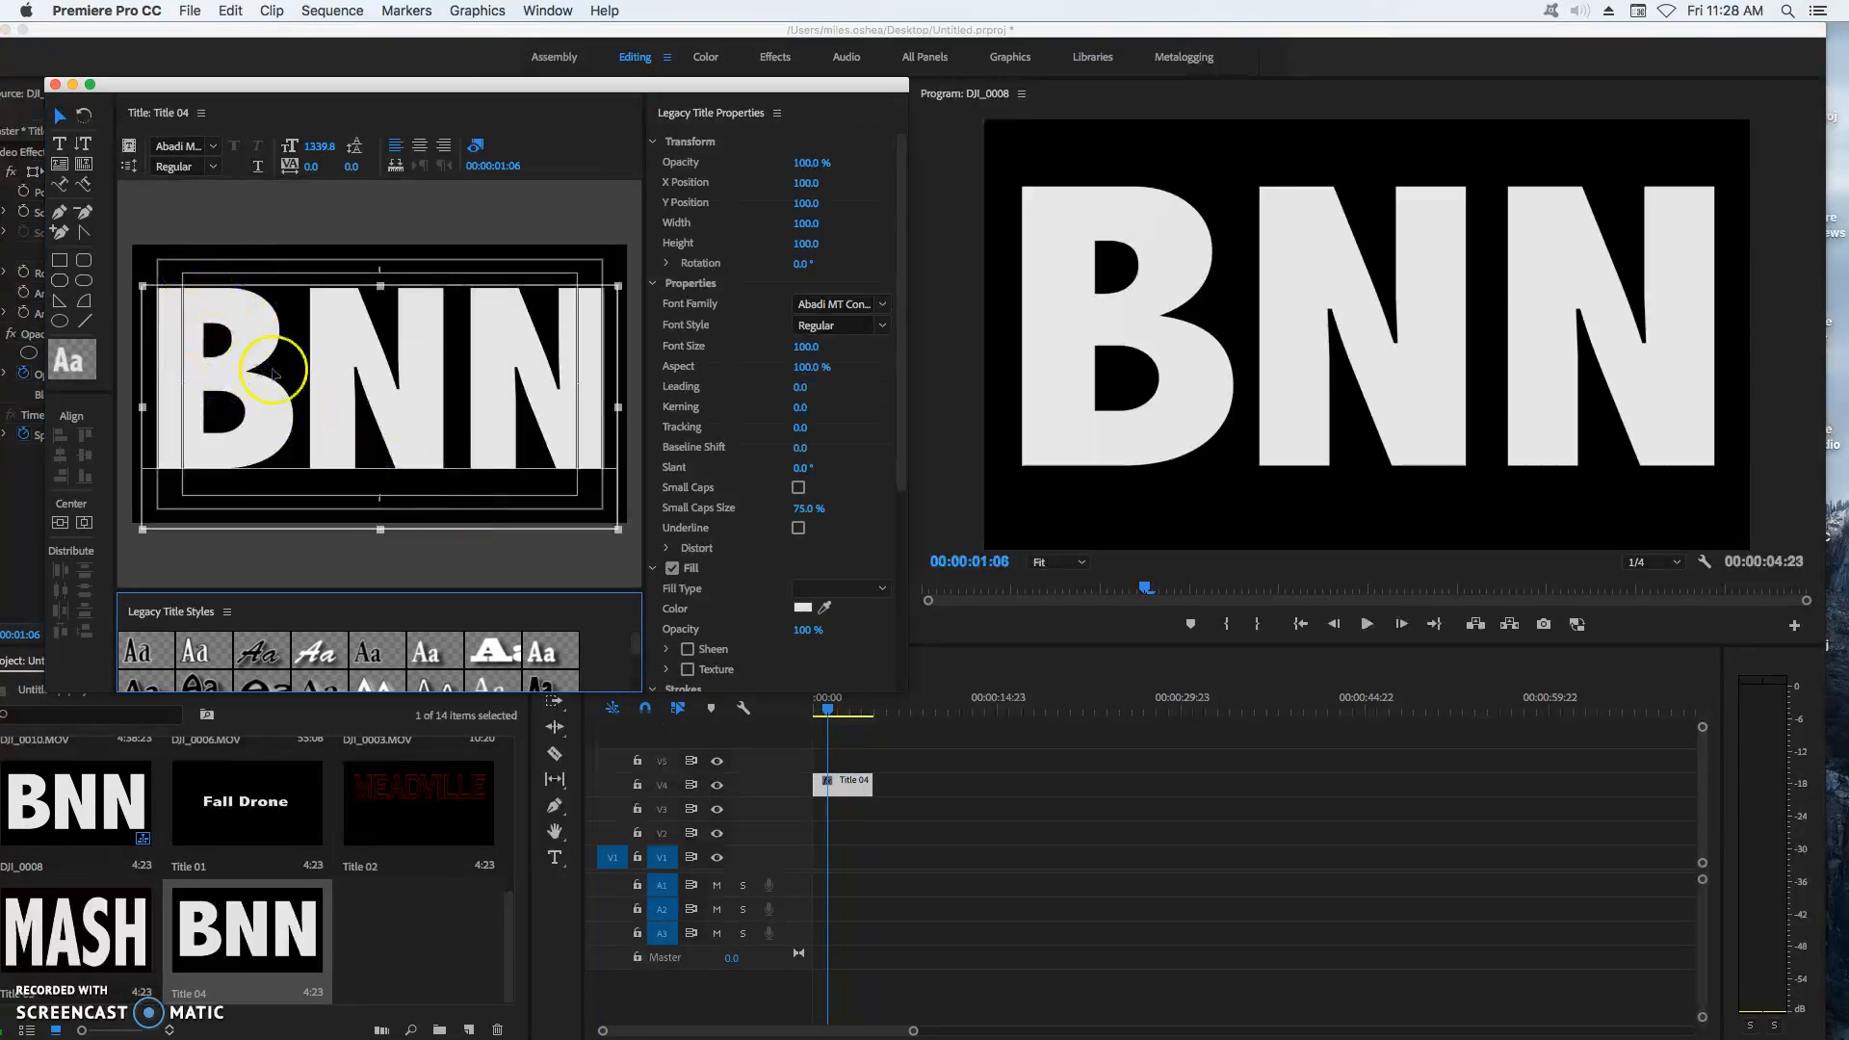
{"action": "left_click", "coordinate": [59, 260]}
{"action": "left_click_drag", "start_coordinate": [133, 237], "coordinate": [633, 544]}
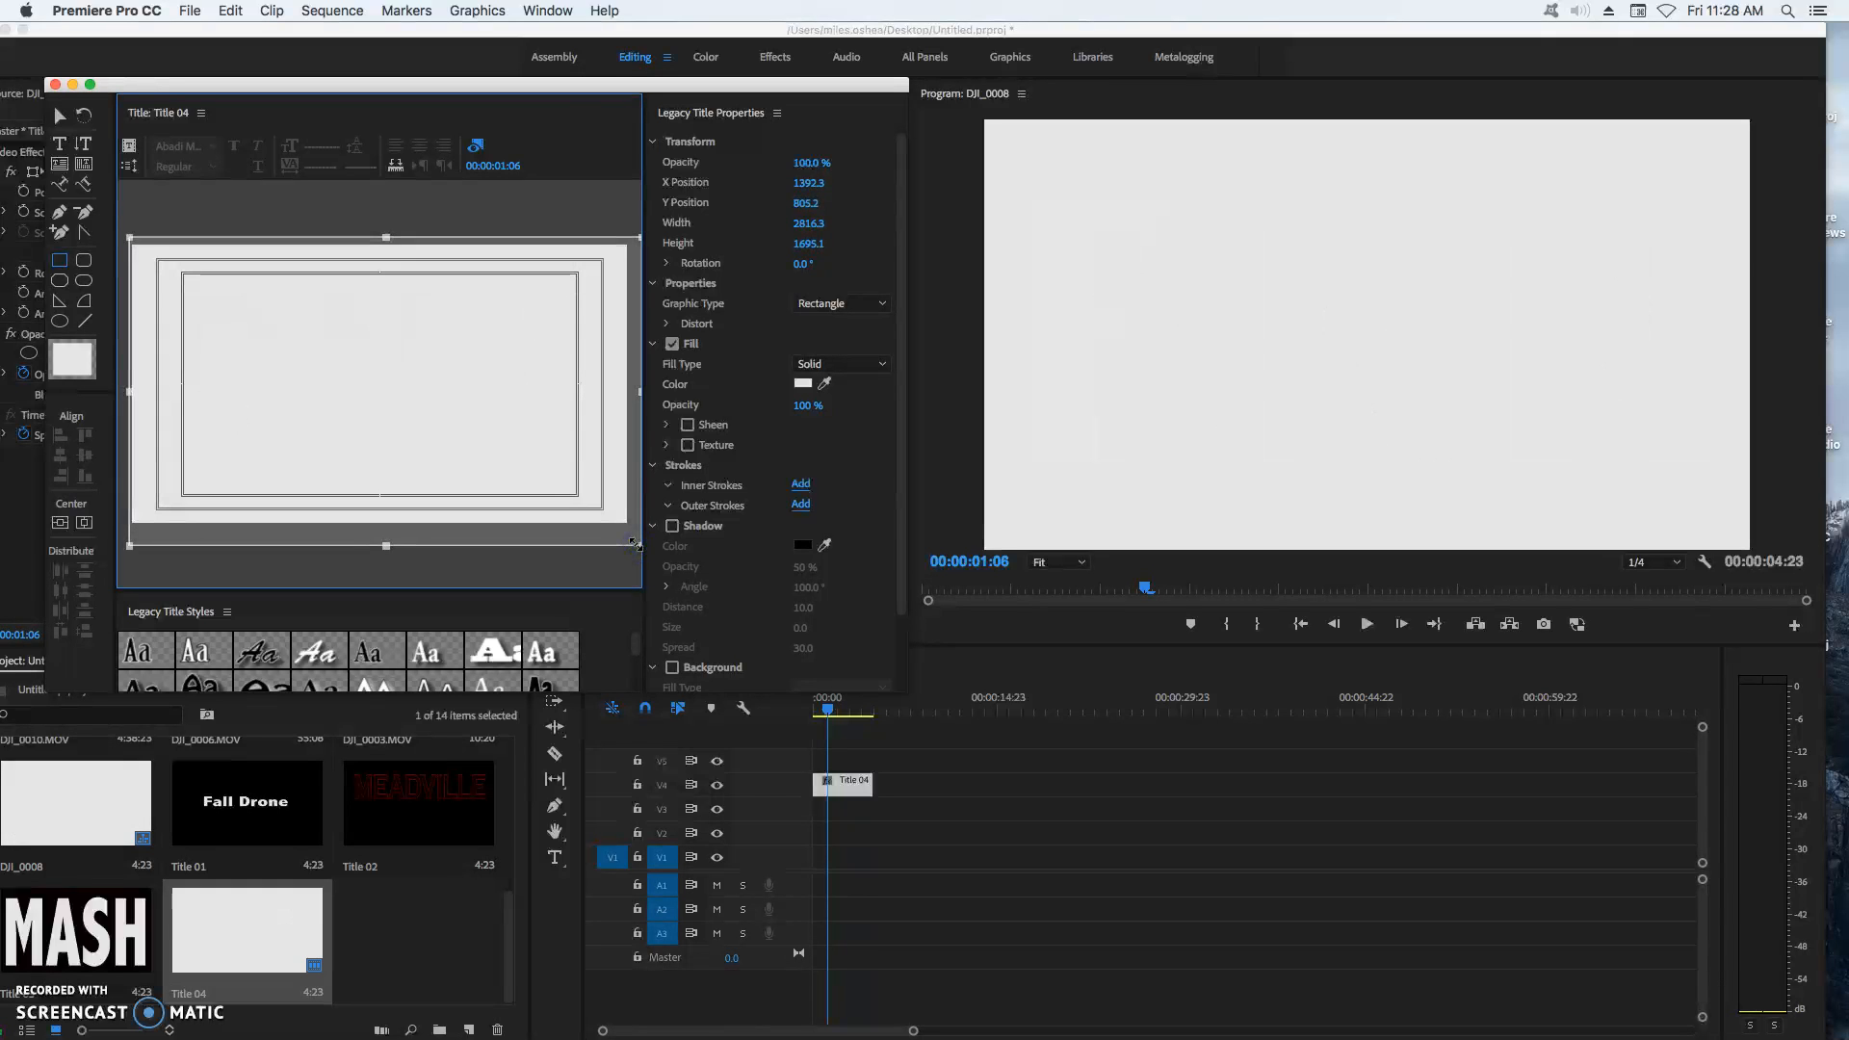
{"action": "left_click", "coordinate": [802, 386]}
{"action": "left_click_drag", "start_coordinate": [875, 345], "coordinate": [941, 266]}
{"action": "left_click", "coordinate": [1134, 249]}
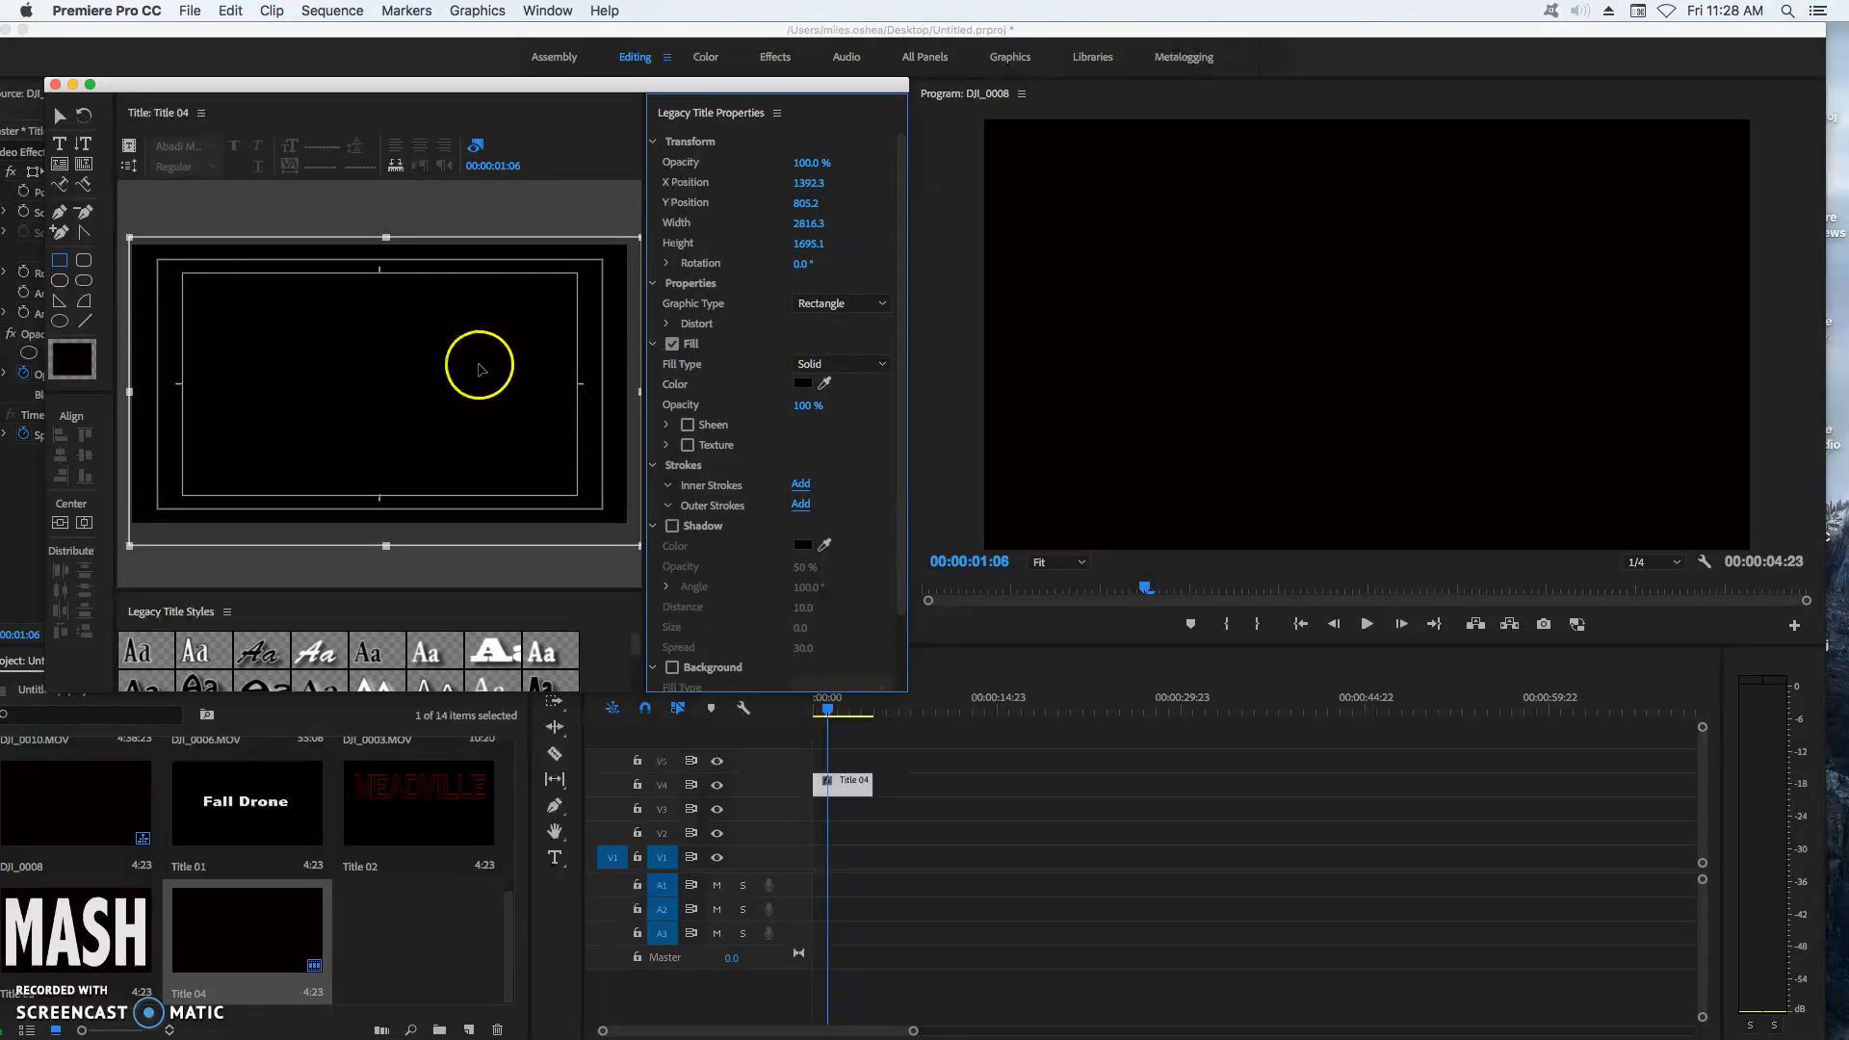
- Send the black rectangle to the back behind the BNN text and close the title editor
{"action": "right_click", "coordinate": [424, 367]}
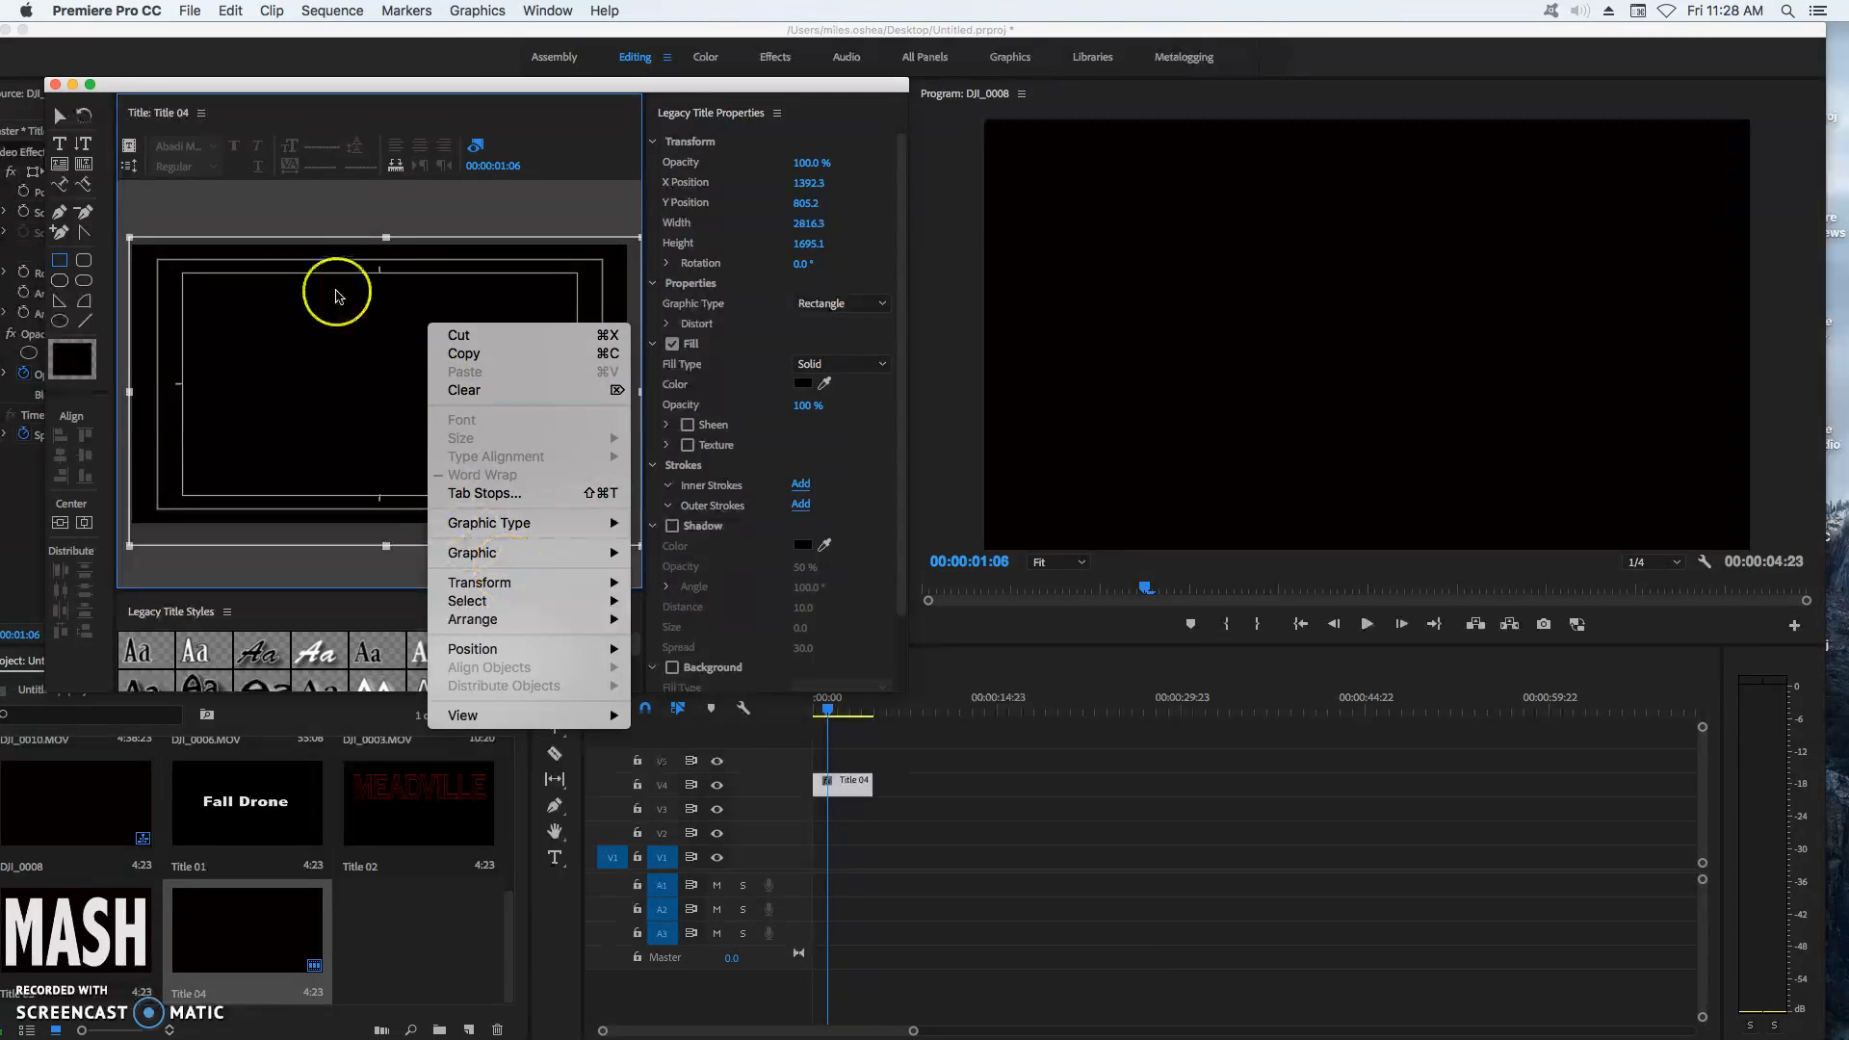
{"action": "mouse_move", "coordinate": [509, 626]}
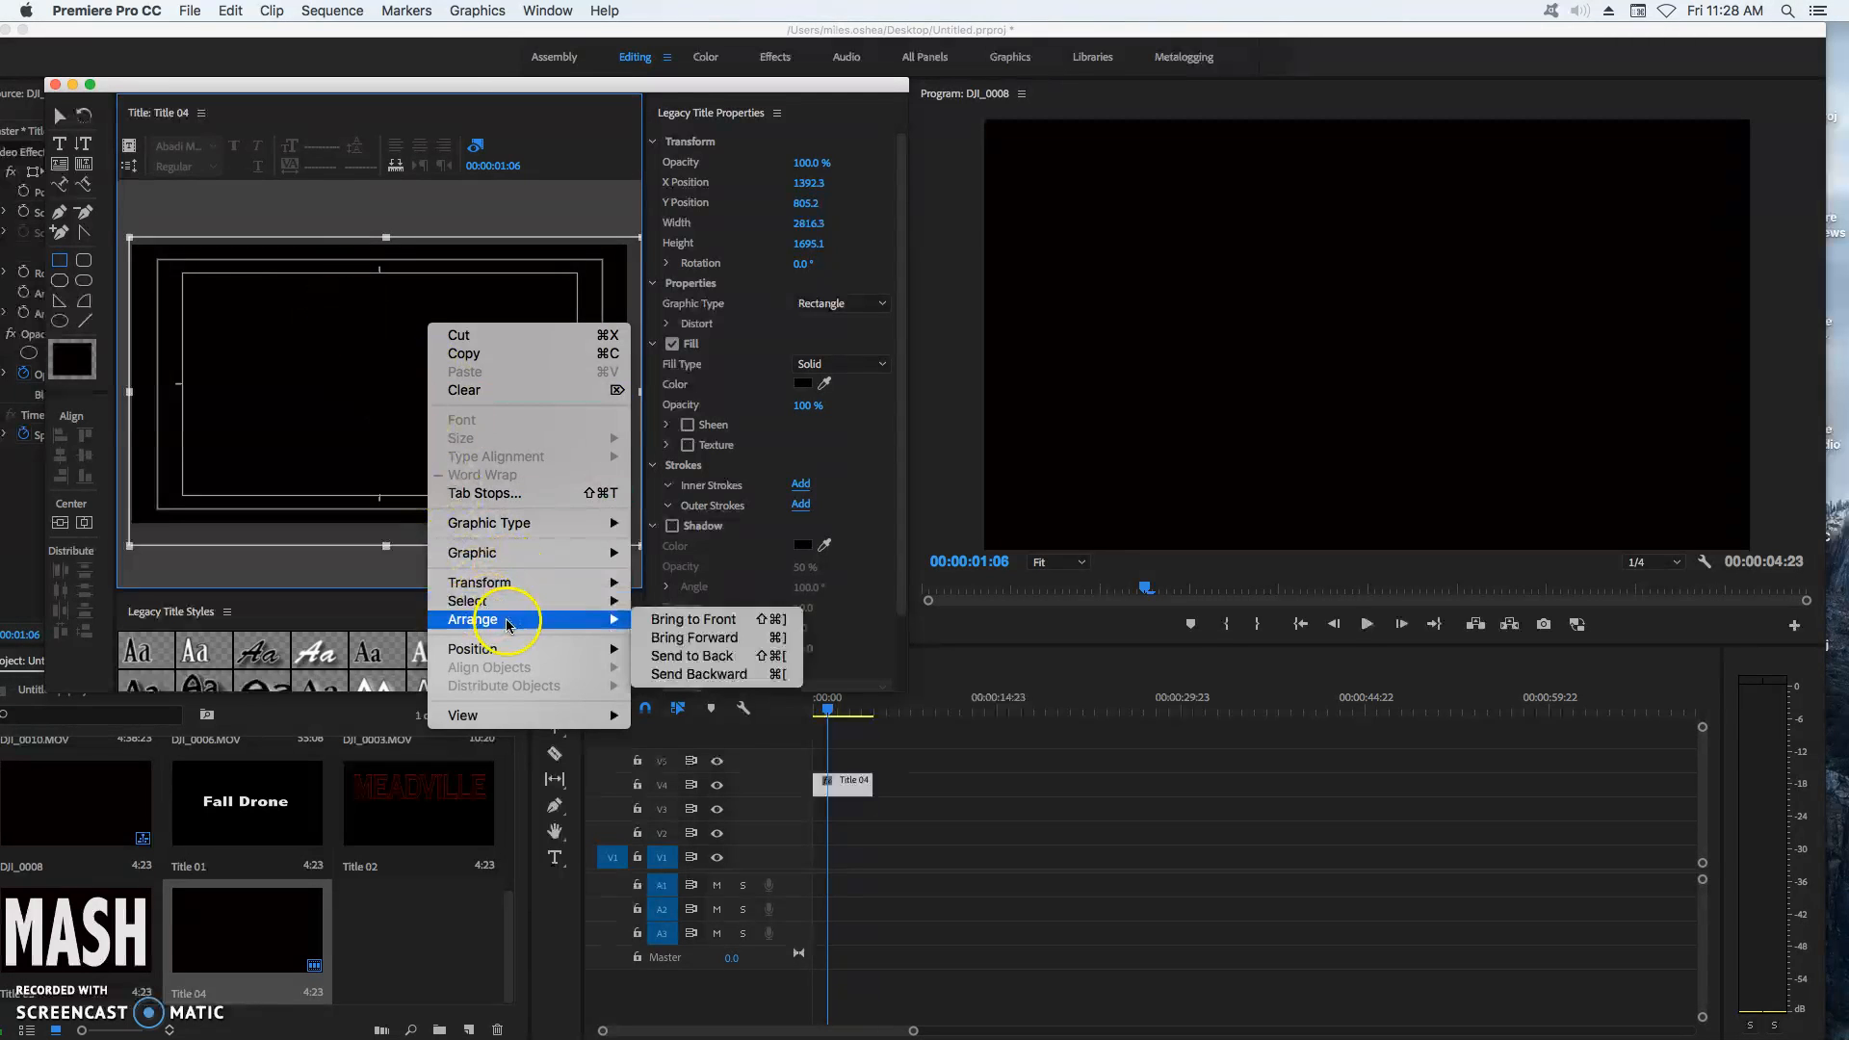
{"action": "left_click", "coordinate": [729, 664]}
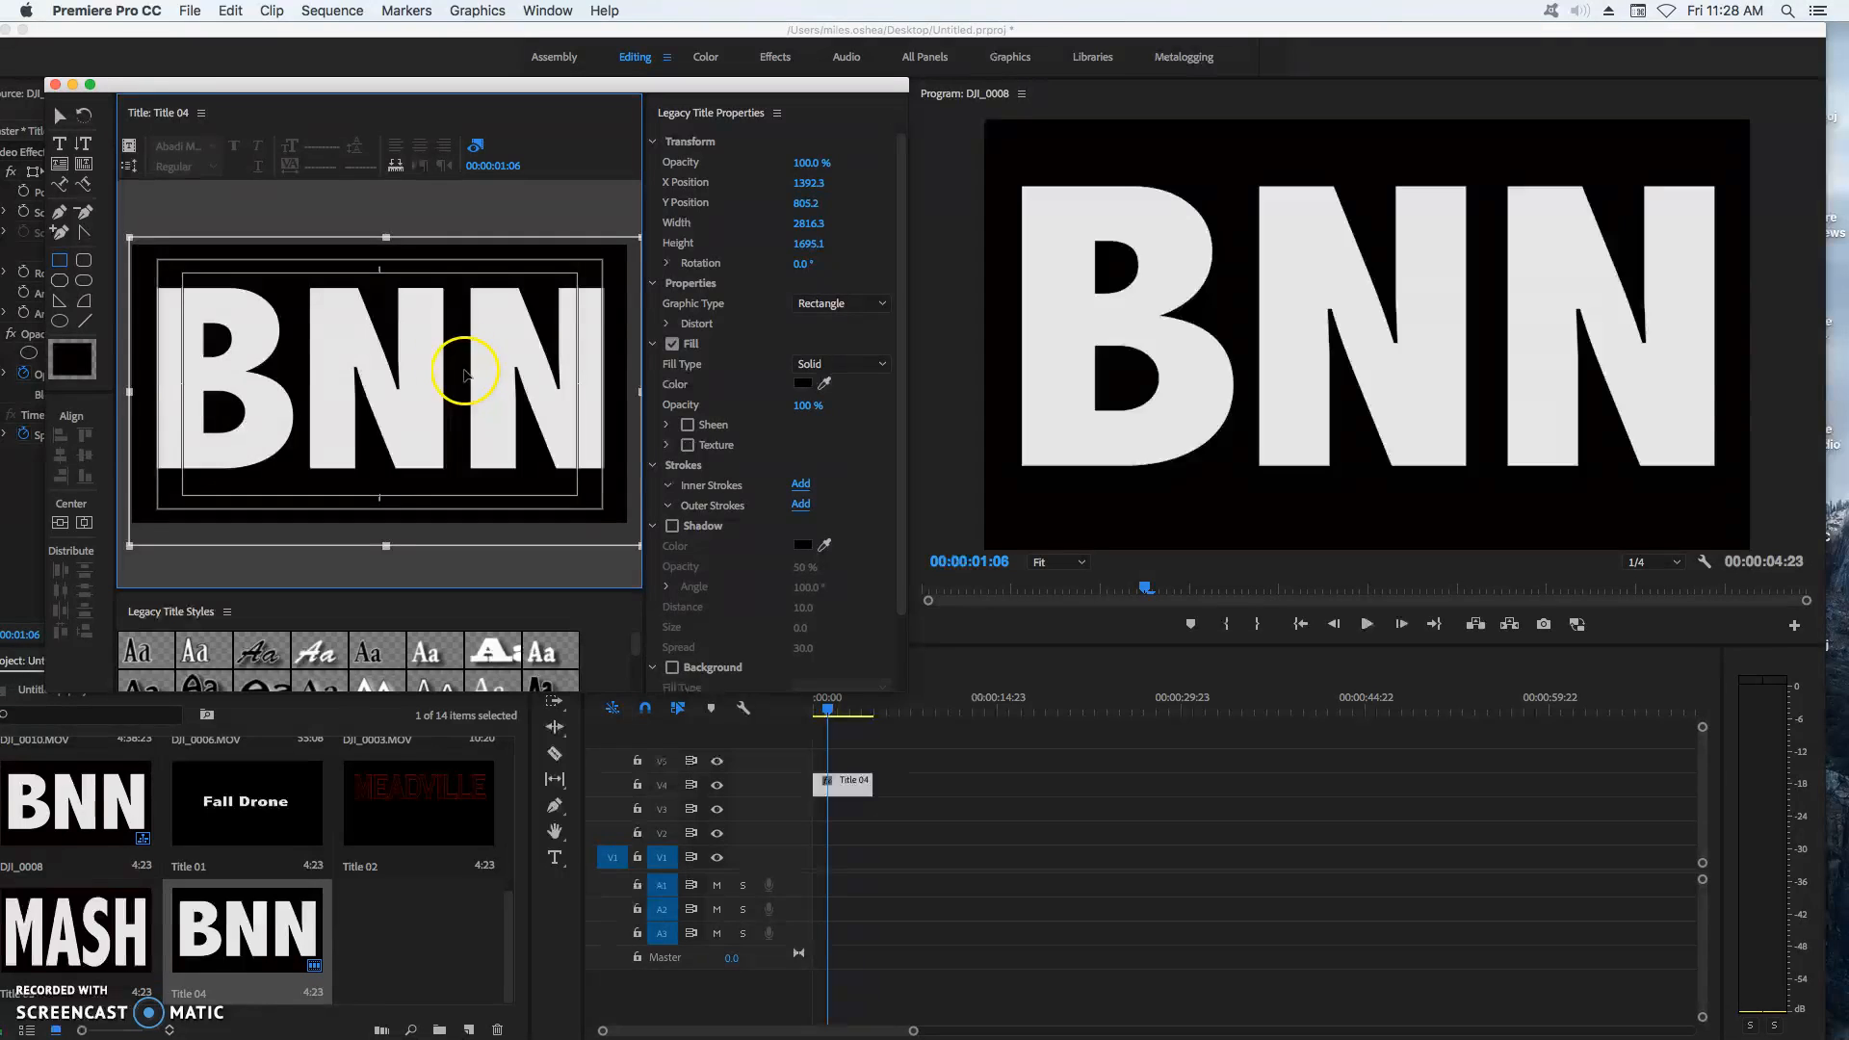
{"action": "left_click", "coordinate": [193, 196]}
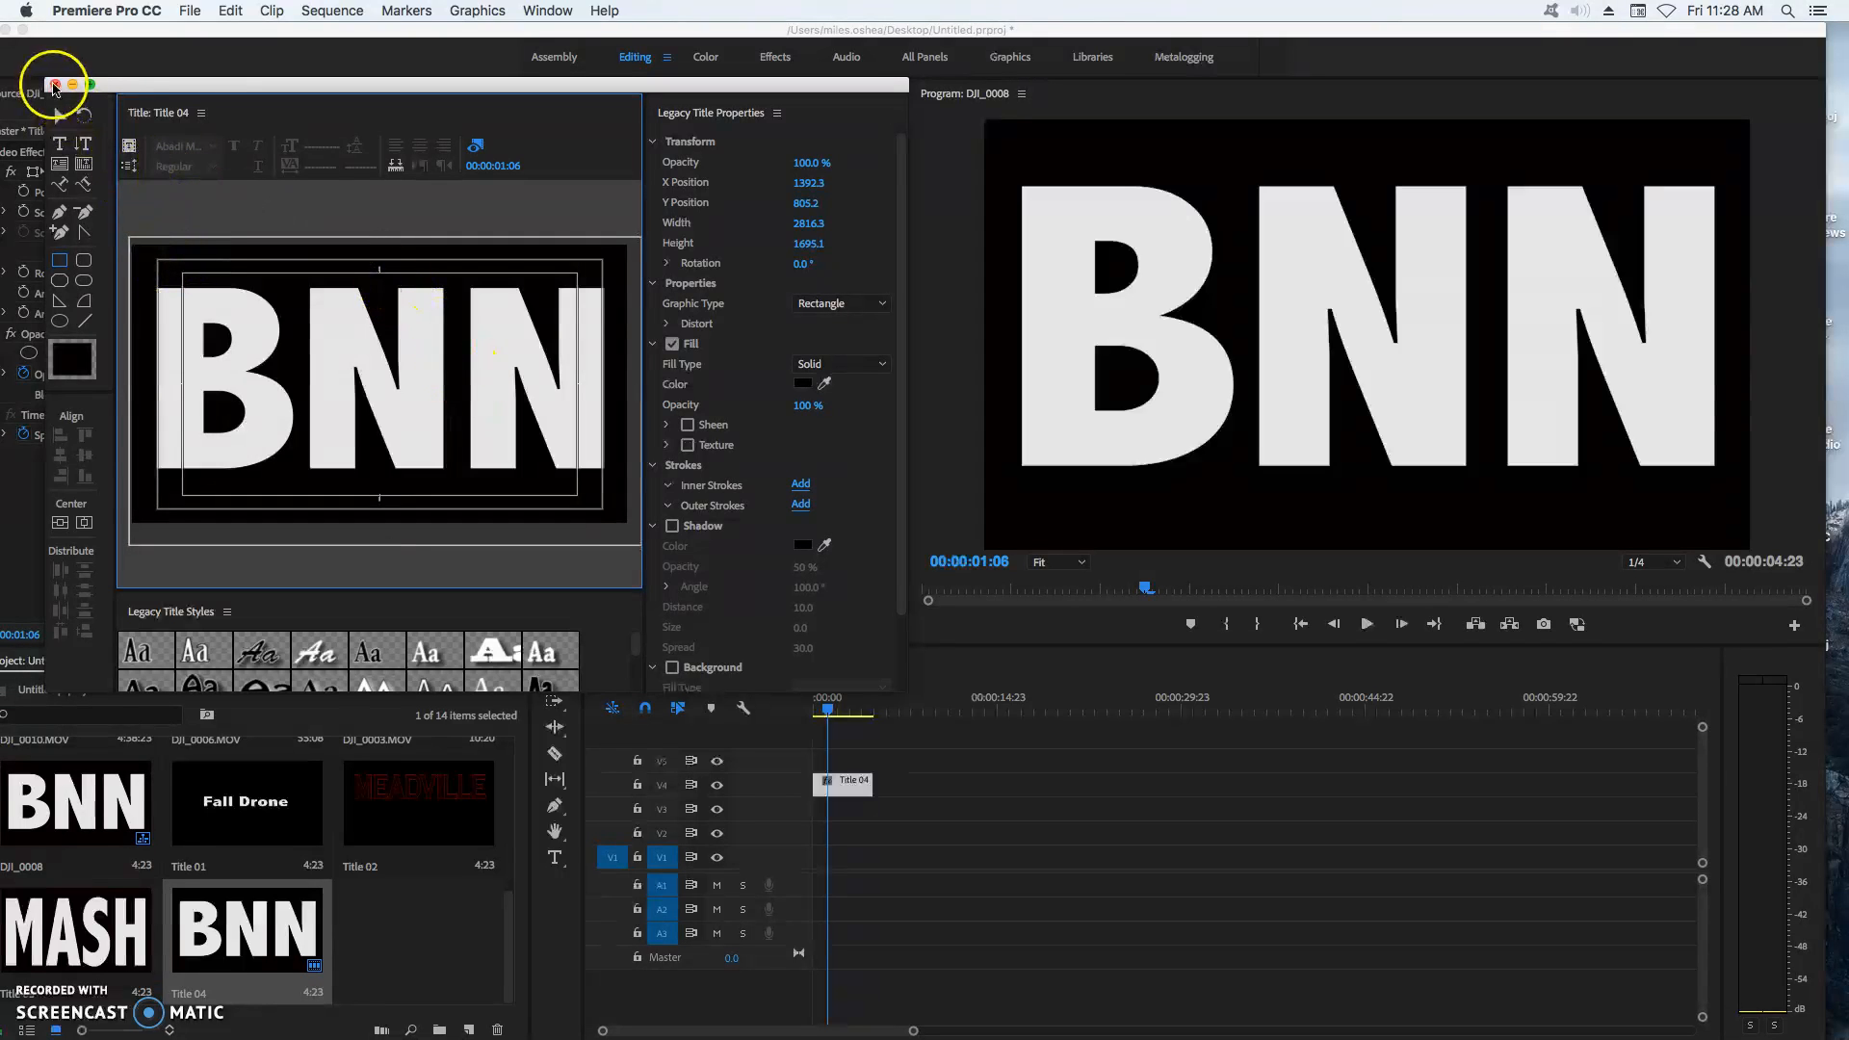
{"action": "left_click", "coordinate": [55, 84]}
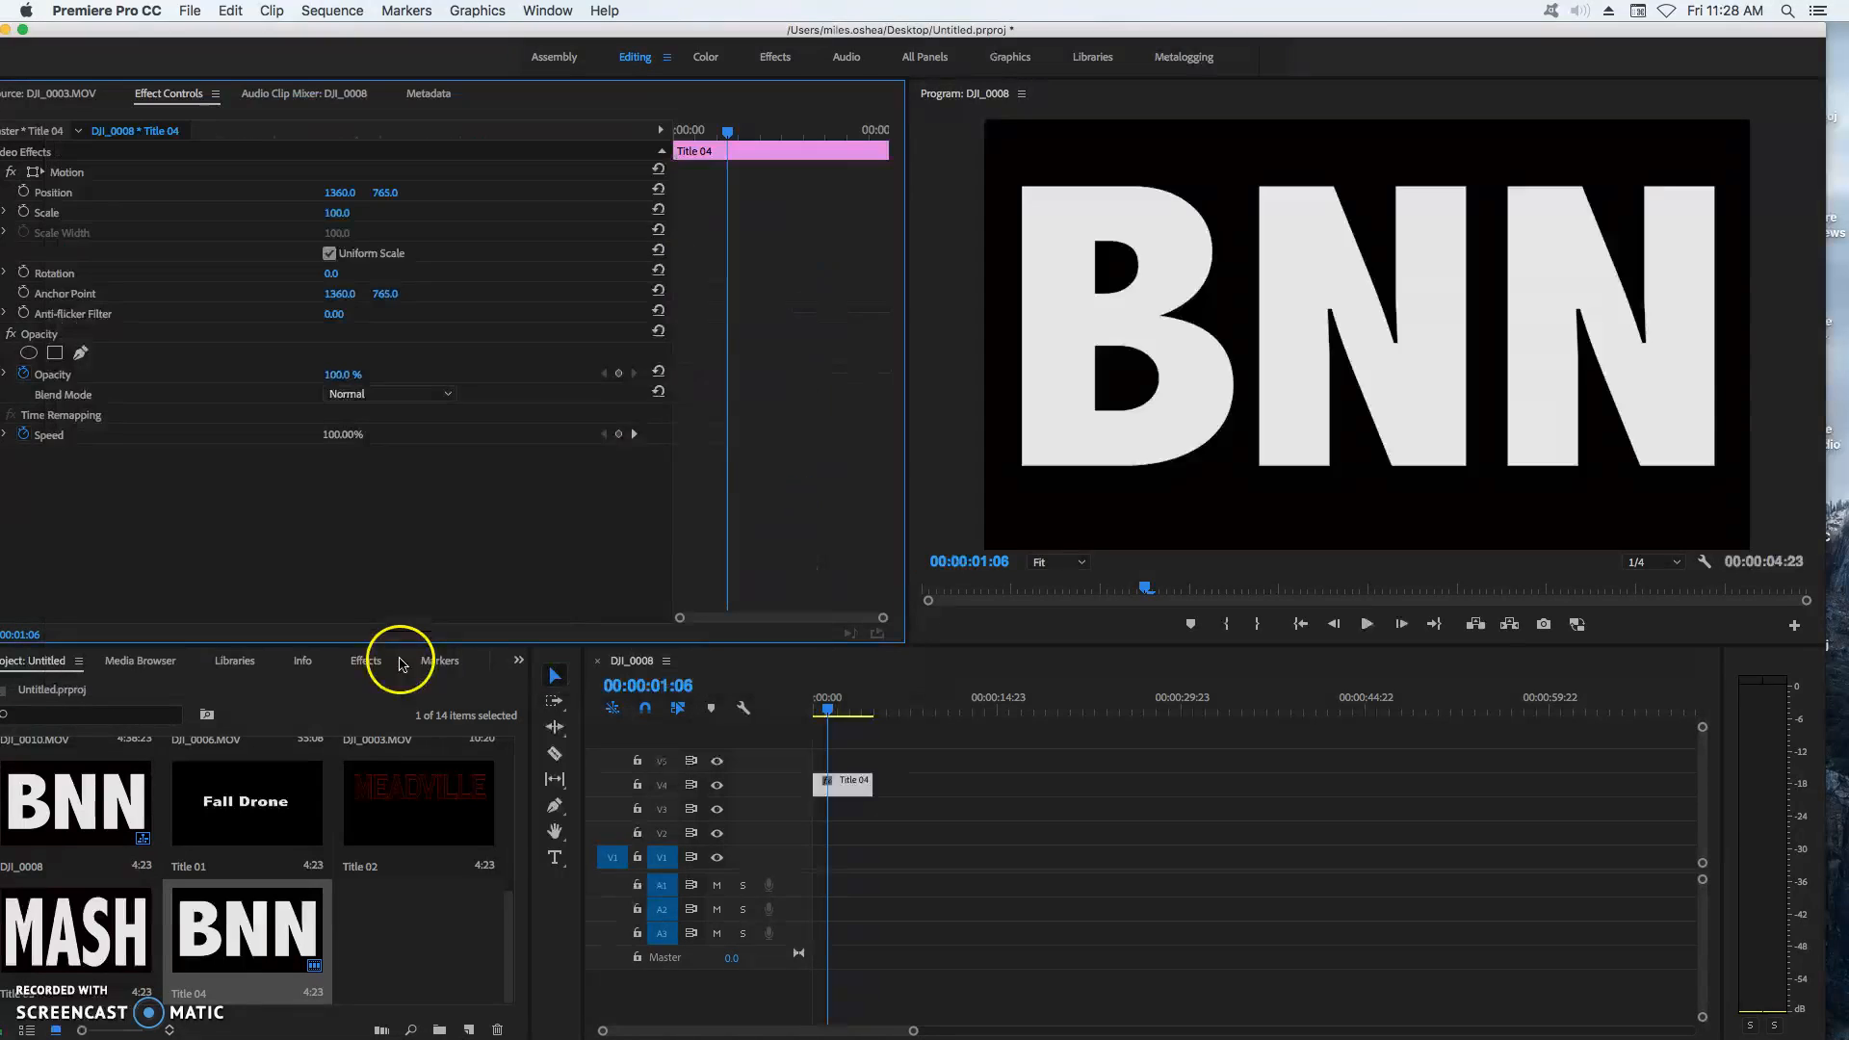
- Set the blend mode of the BNN title clip to Multiply
{"action": "left_click", "coordinate": [413, 952]}
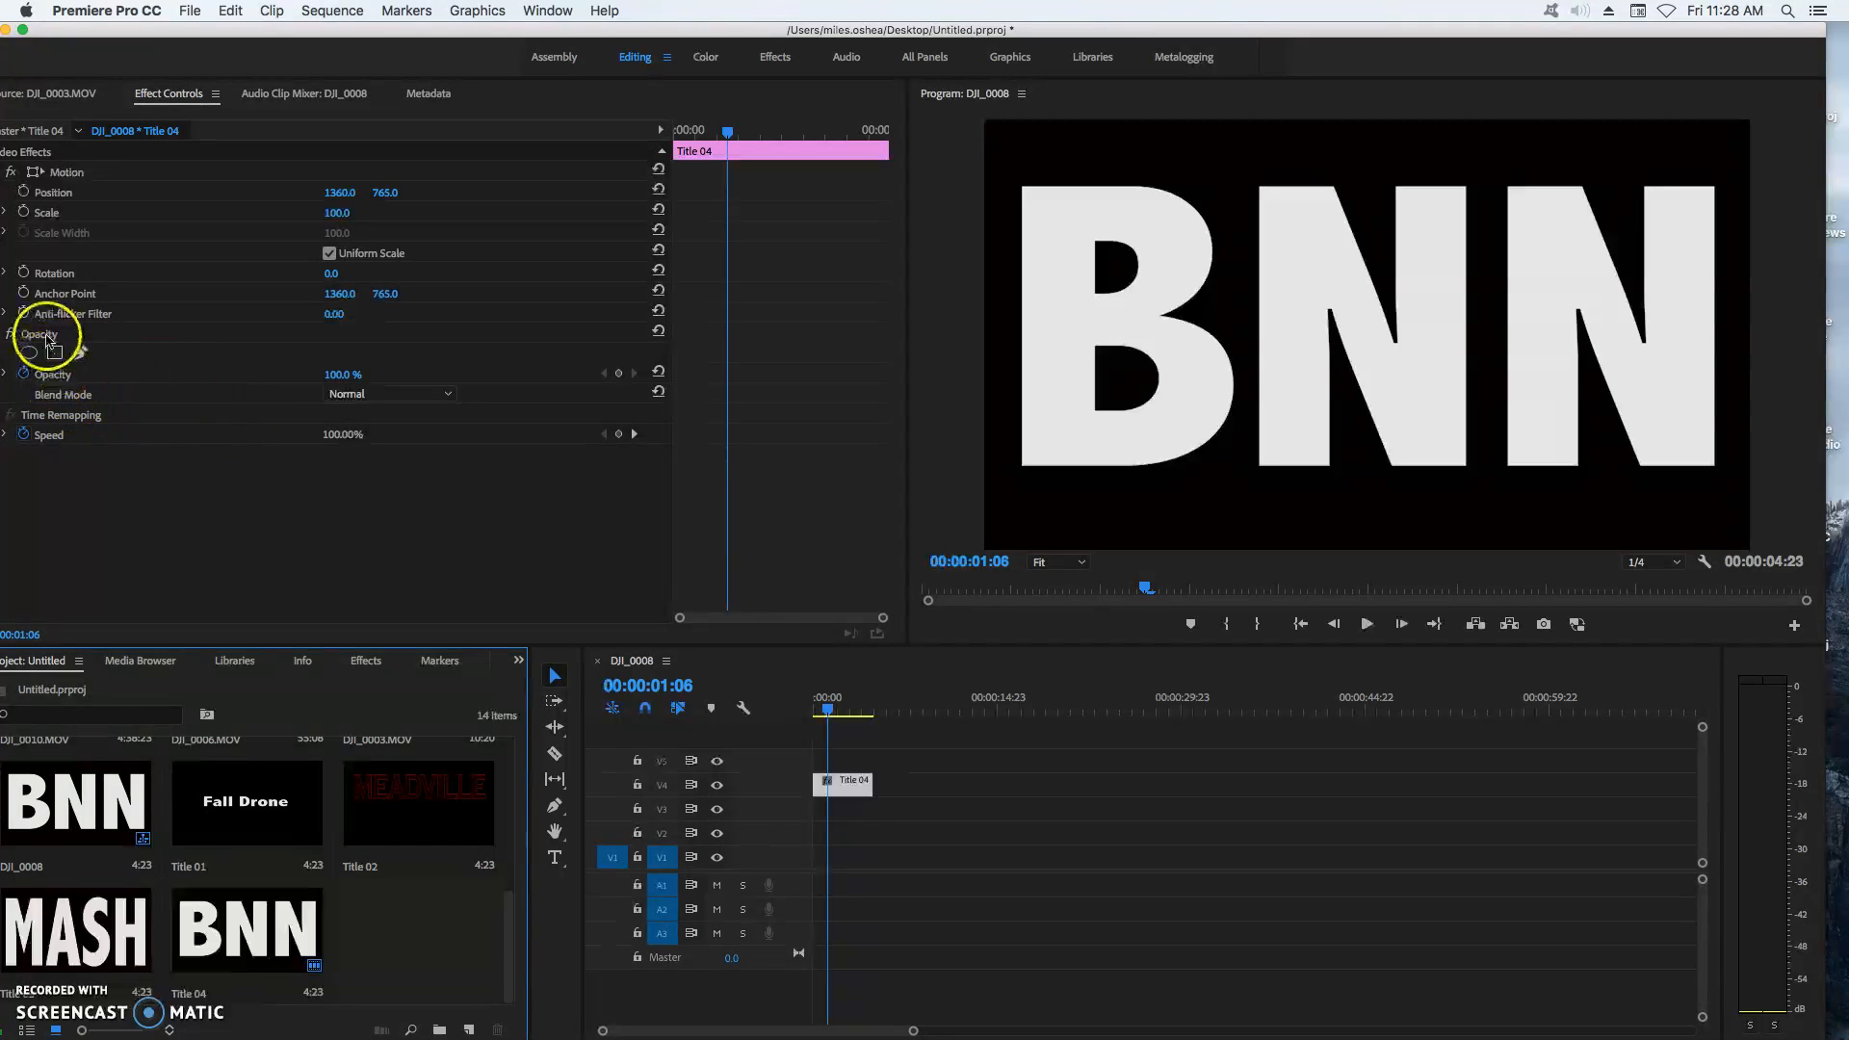
{"action": "left_click", "coordinate": [429, 397]}
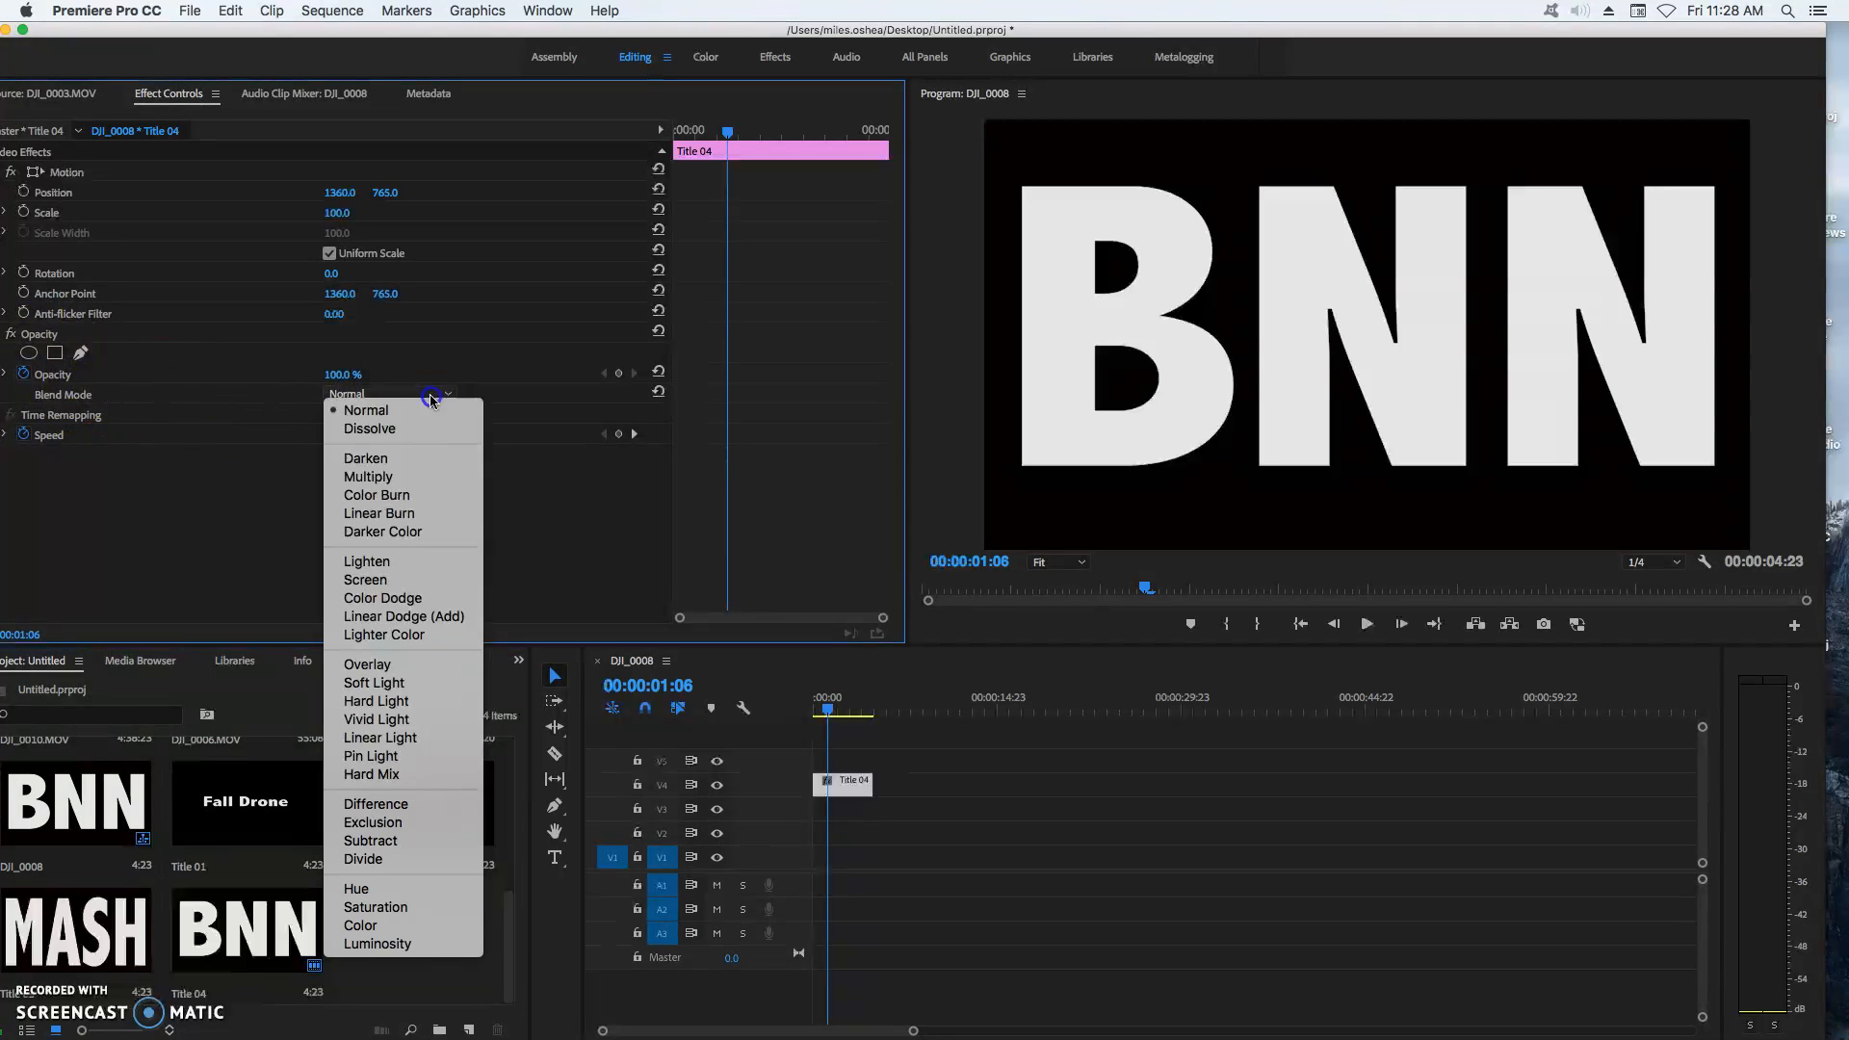
{"action": "left_click", "coordinate": [385, 477]}
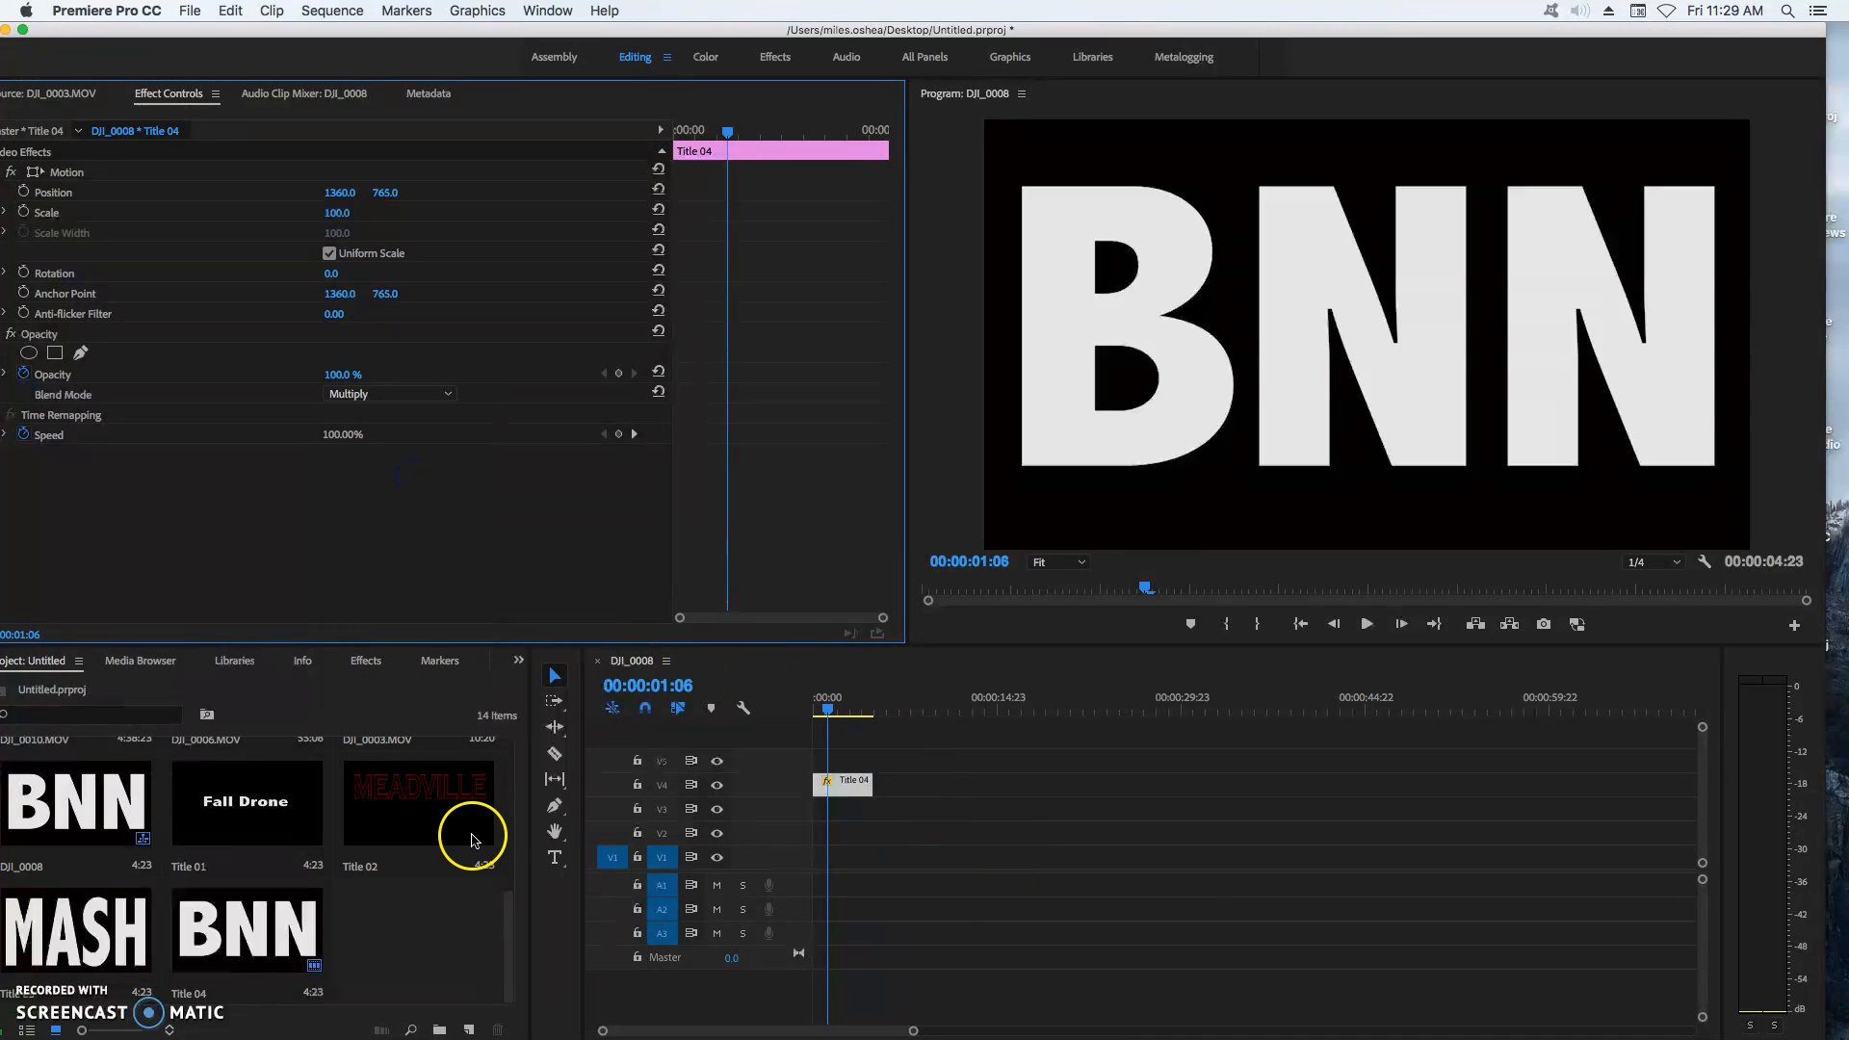
- Open DJI_0004.MOV in the source monitor and mark a section of about 6 seconds with its out point at 00:00:37:07
{"action": "left_click_drag", "start_coordinate": [510, 939], "coordinate": [513, 773]}
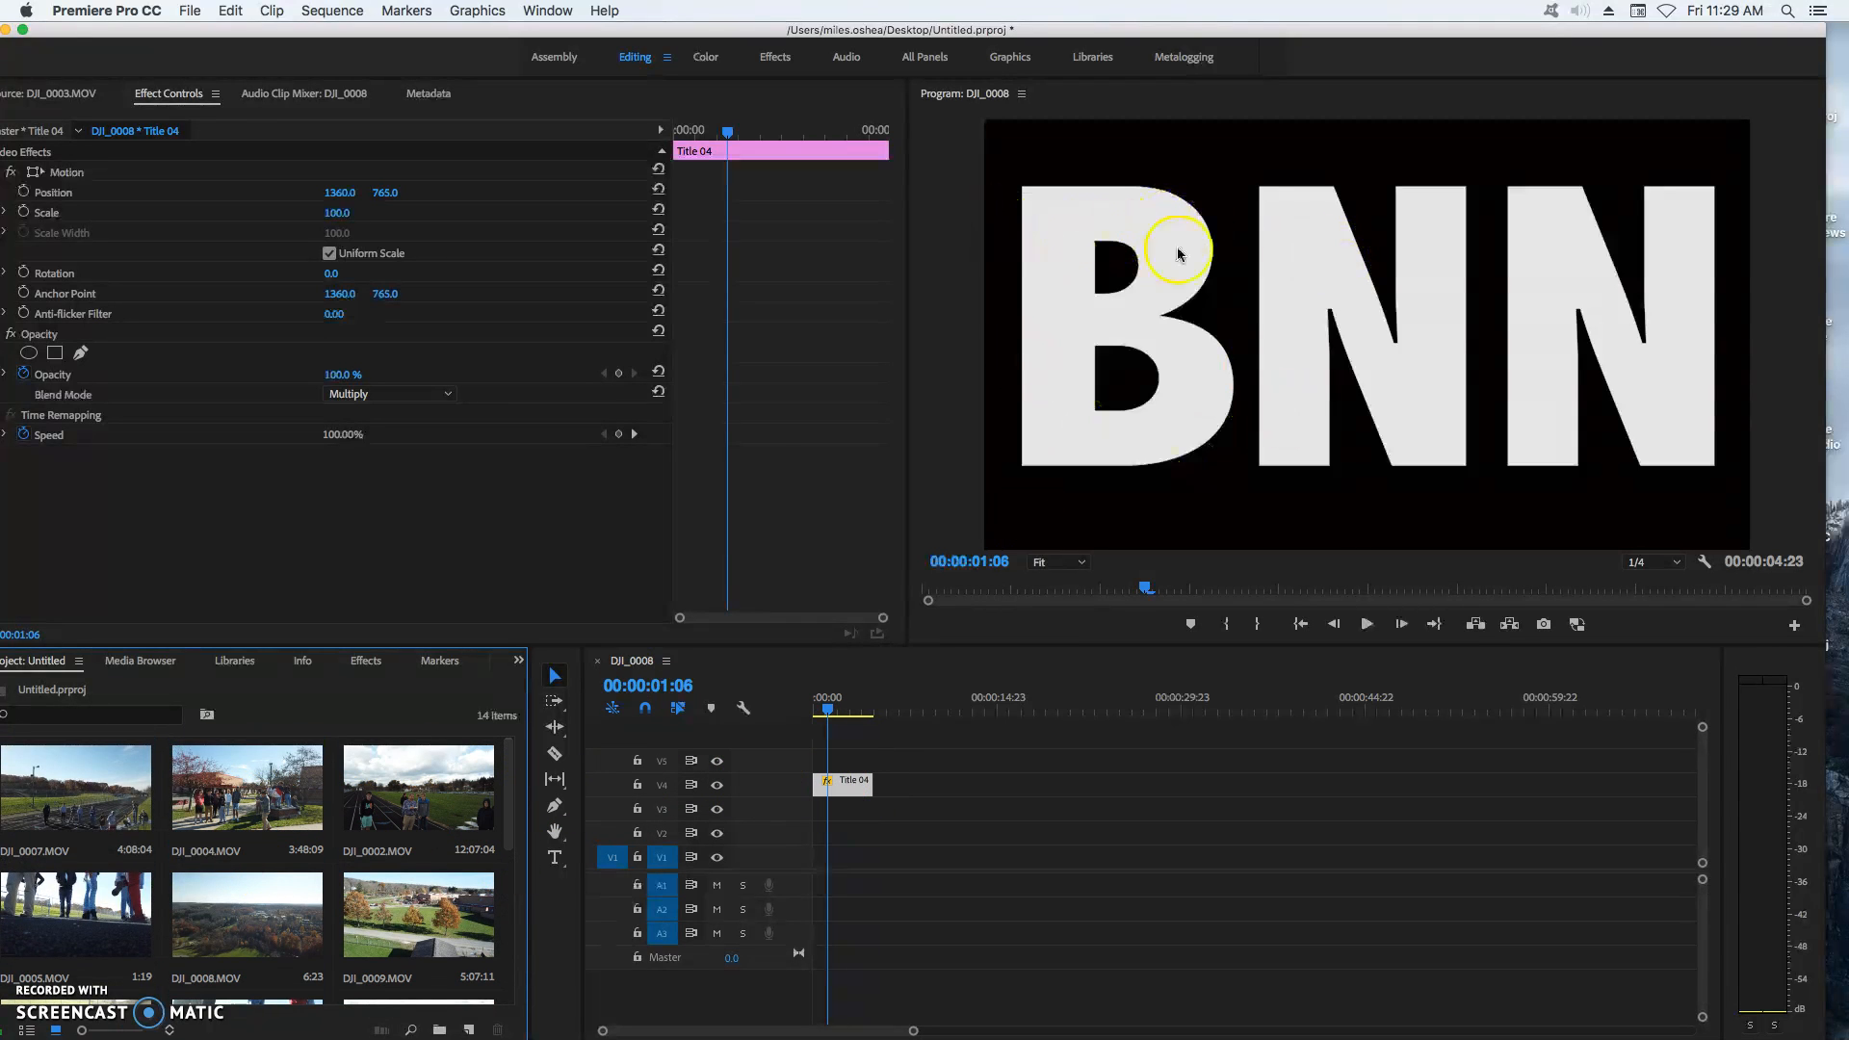
{"action": "double_click", "coordinate": [285, 788]}
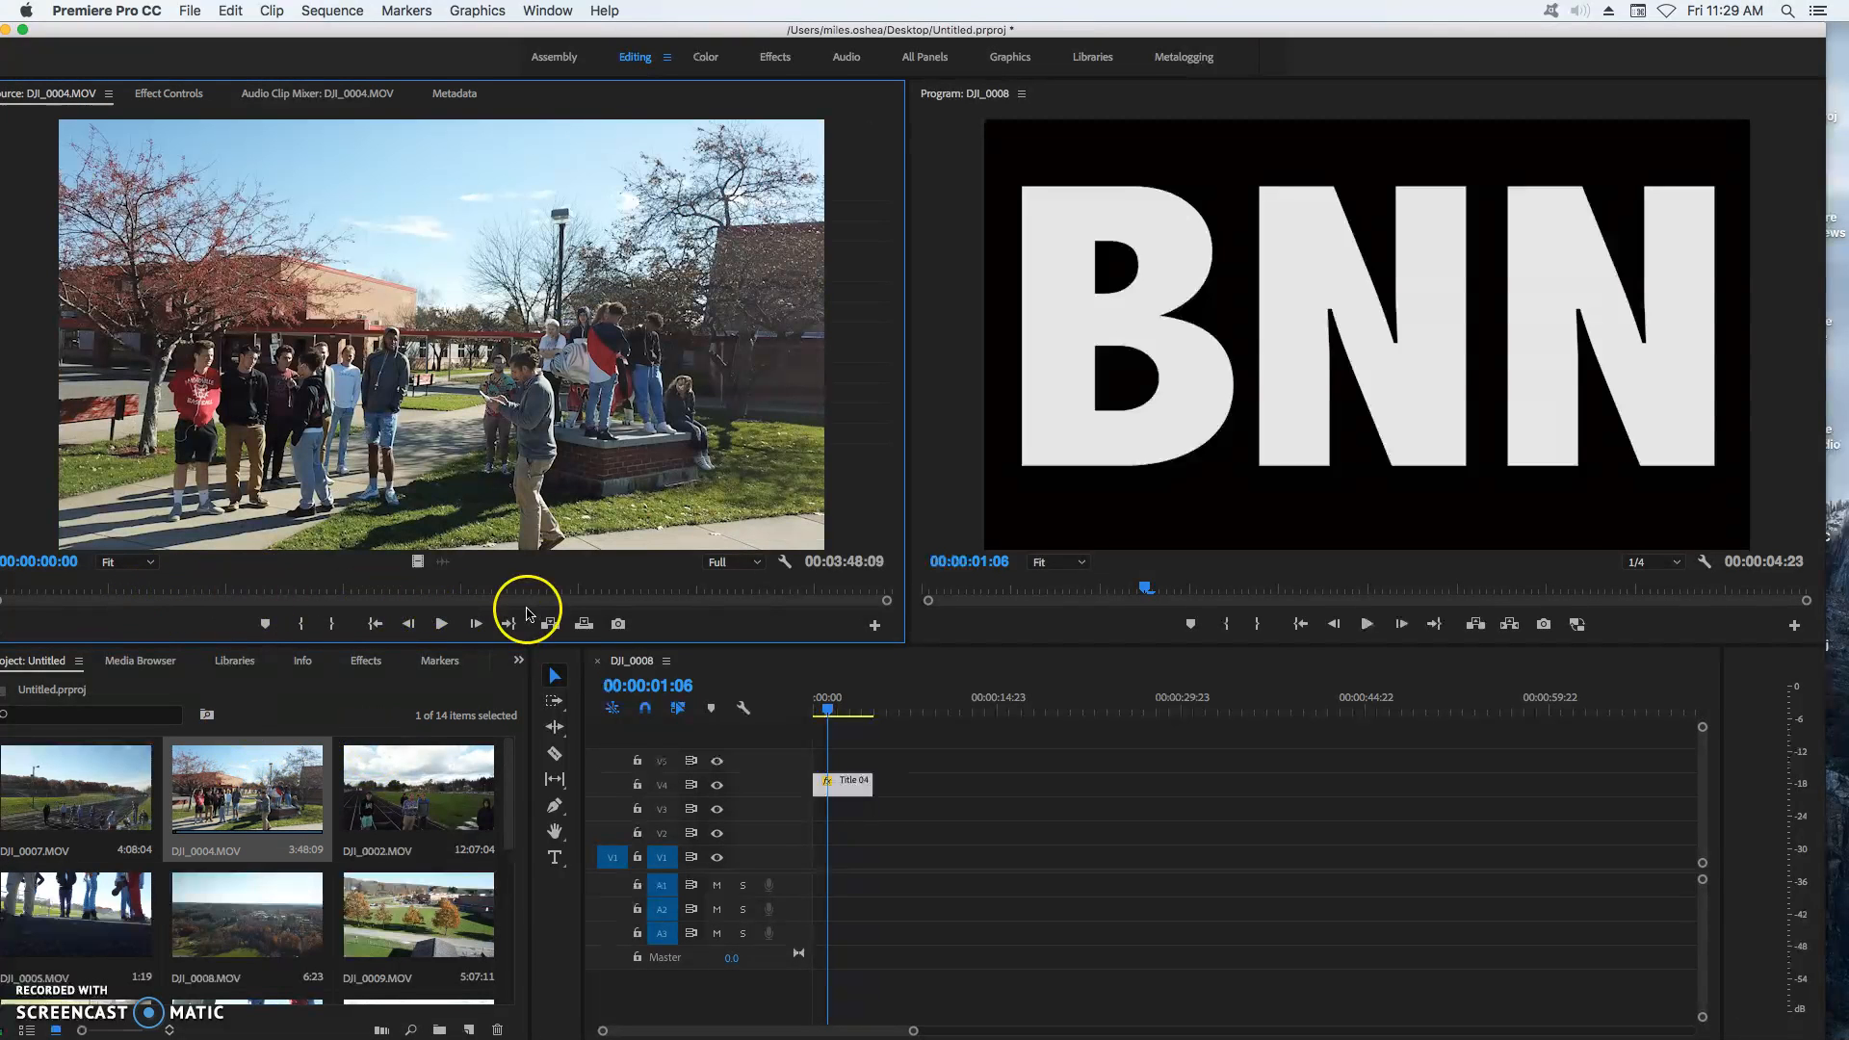
{"action": "left_click", "coordinate": [77, 590]}
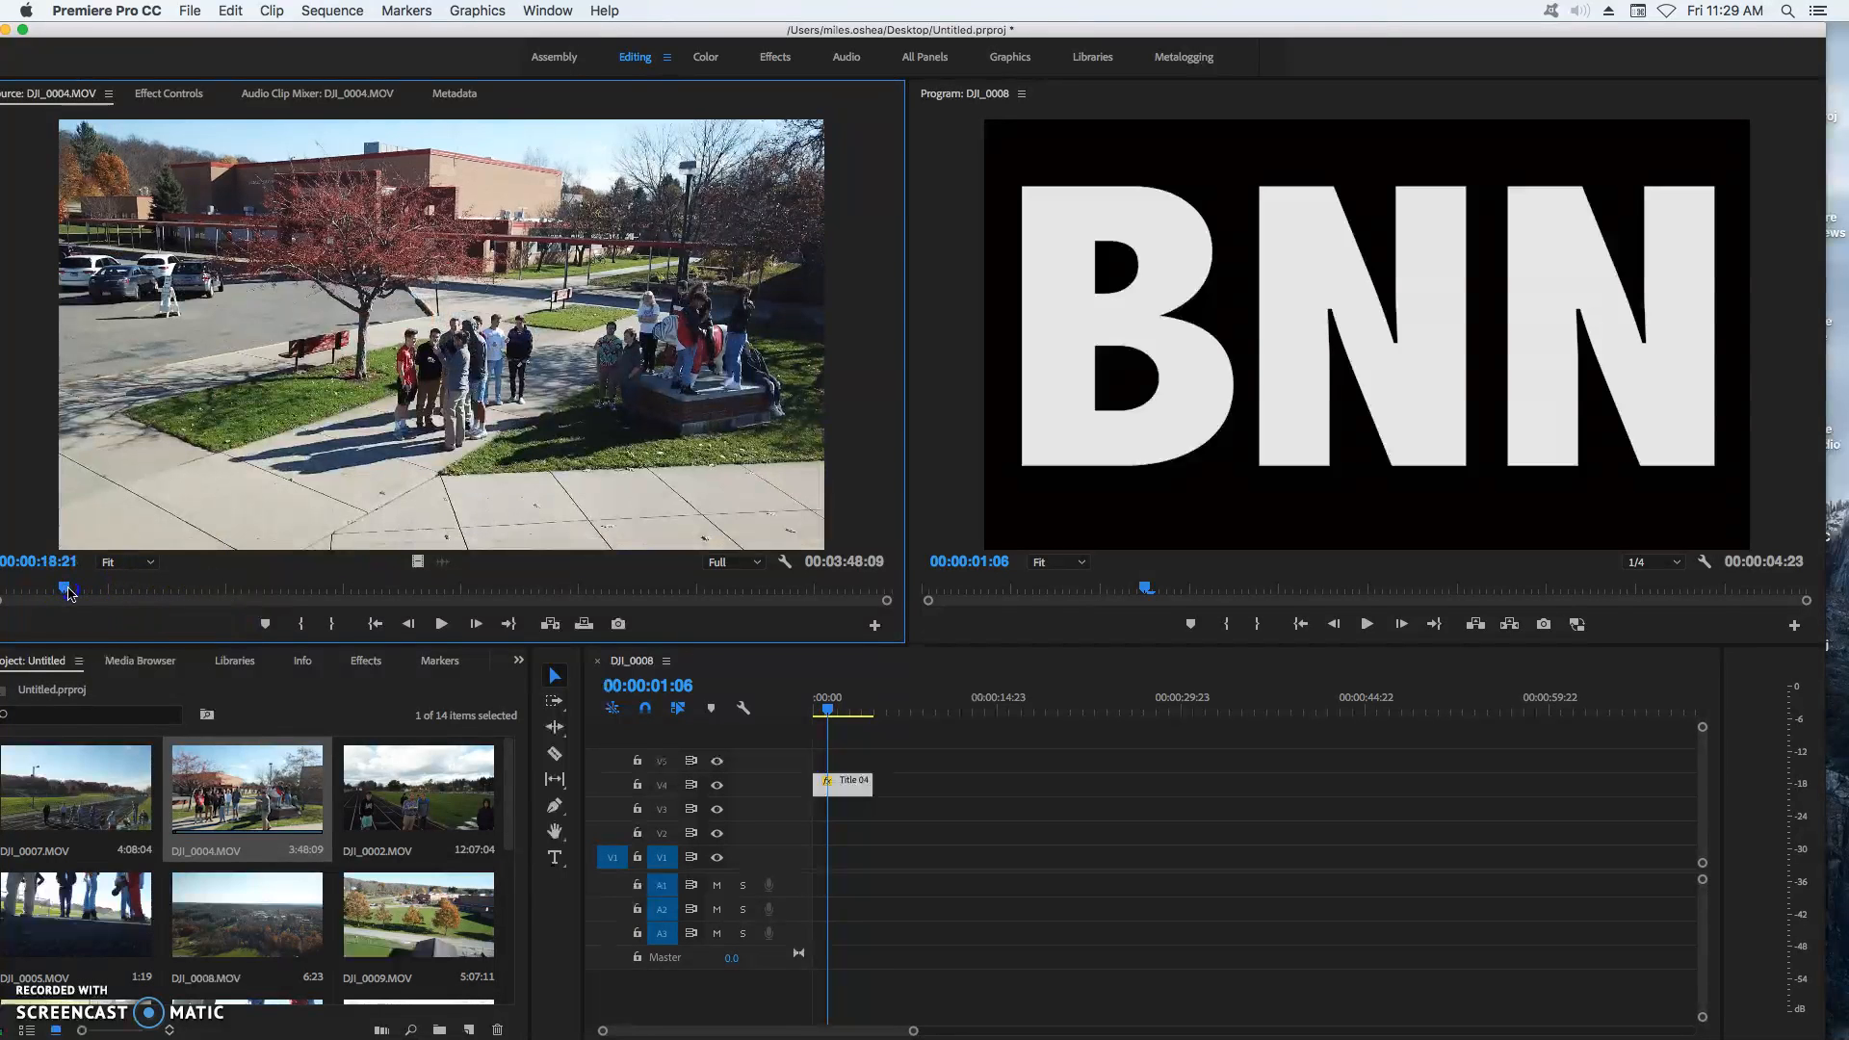
{"action": "left_click", "coordinate": [308, 655]}
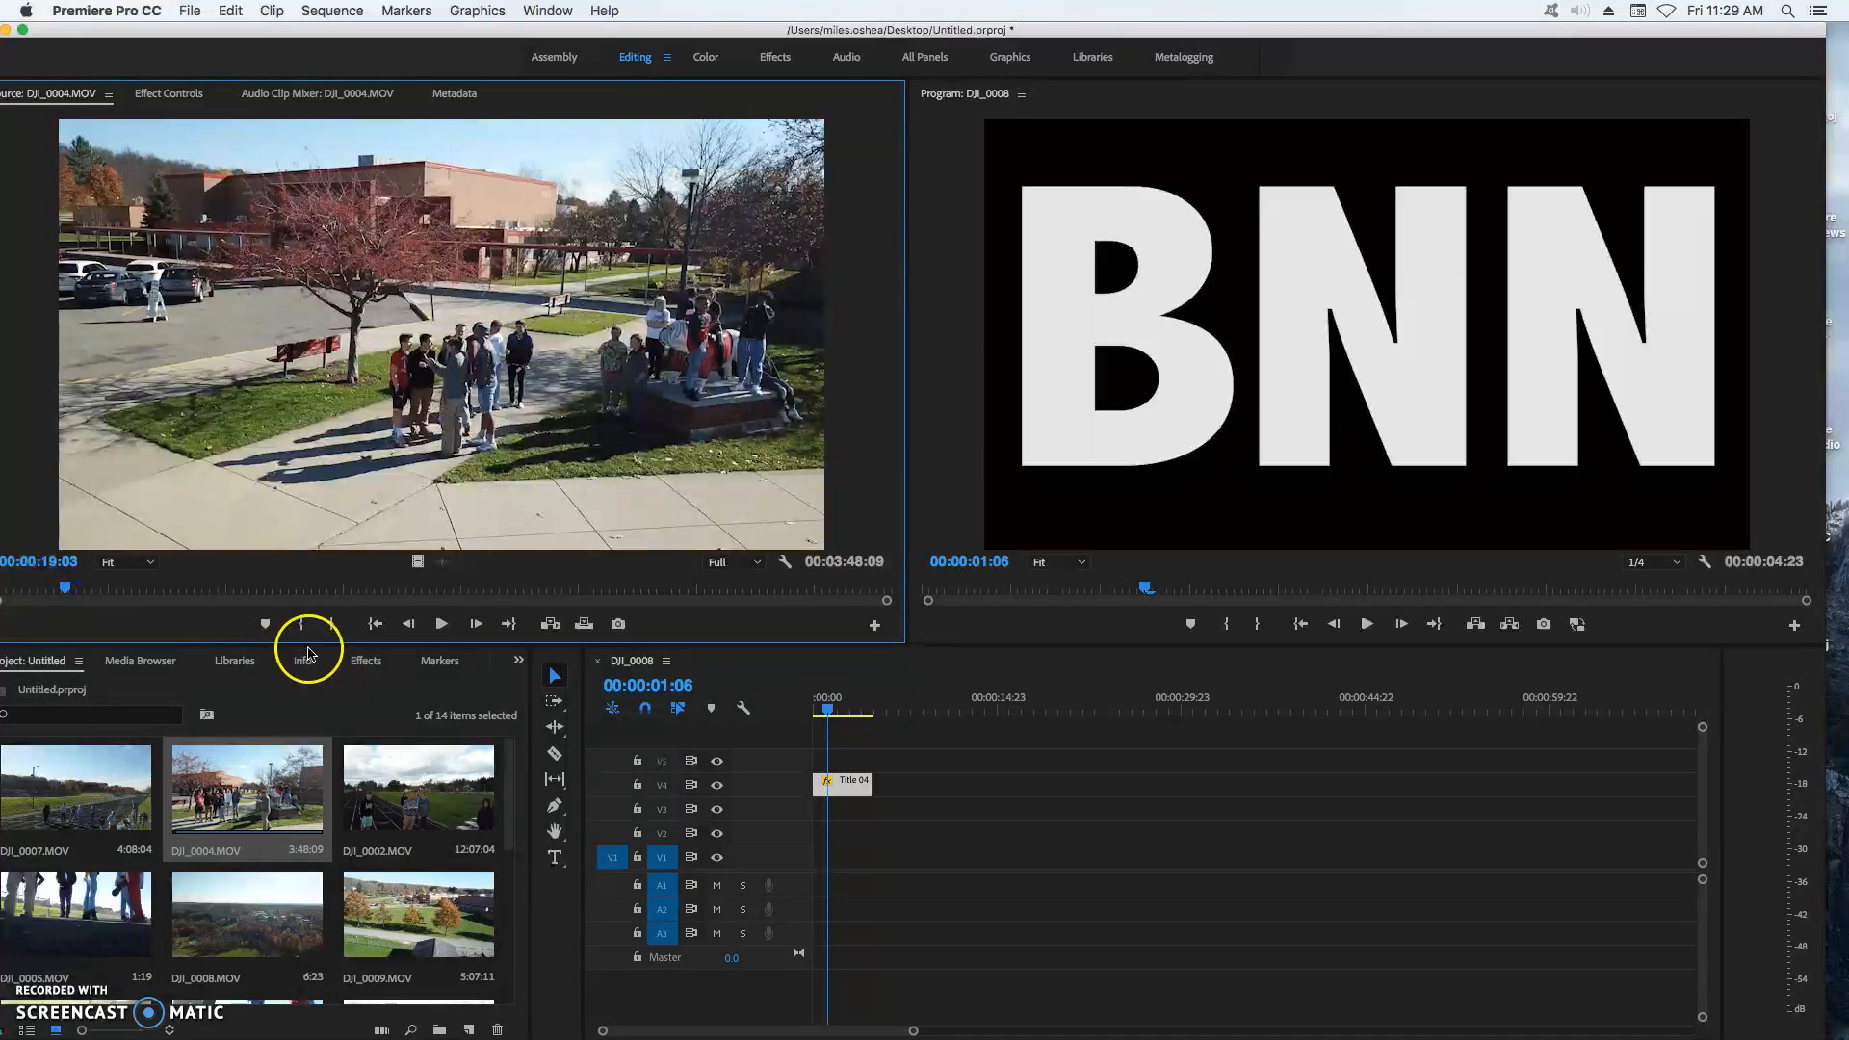
{"action": "left_click_drag", "start_coordinate": [72, 586], "coordinate": [78, 591]}
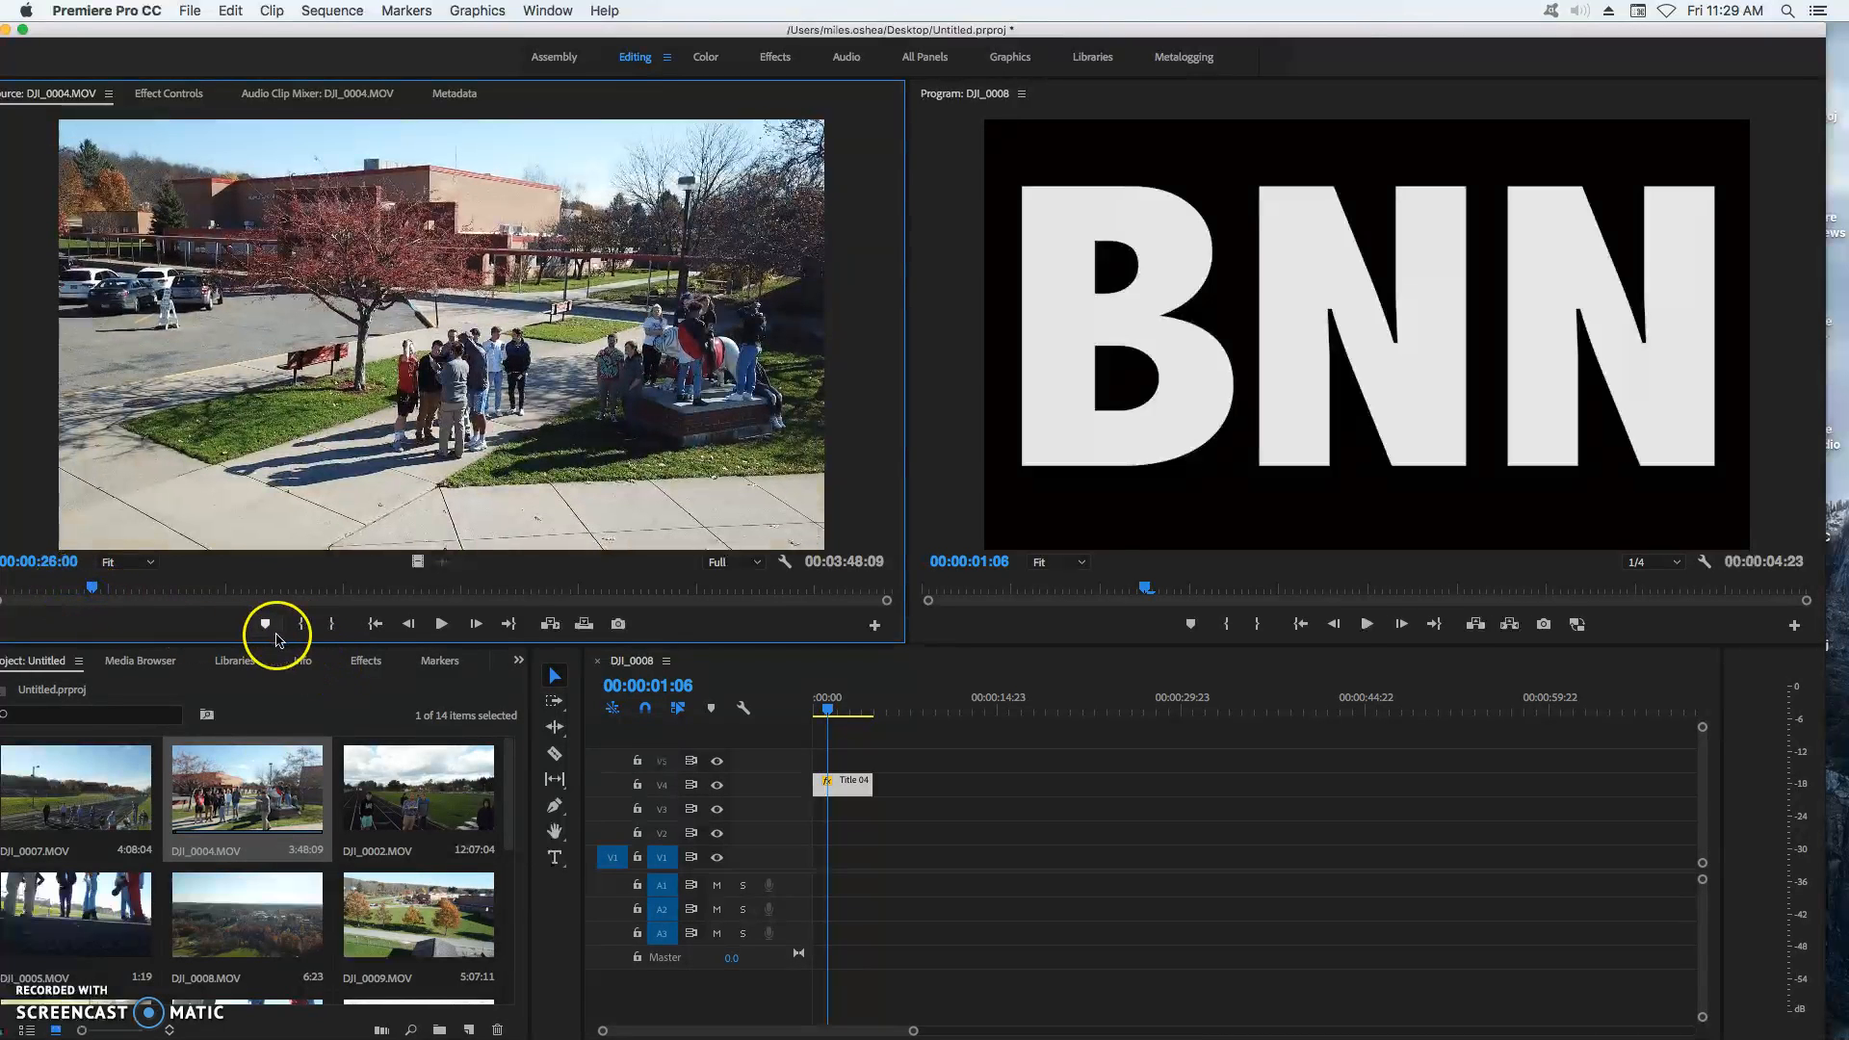
{"action": "left_click_drag", "start_coordinate": [77, 589], "coordinate": [138, 595]}
{"action": "left_click", "coordinate": [302, 623]}
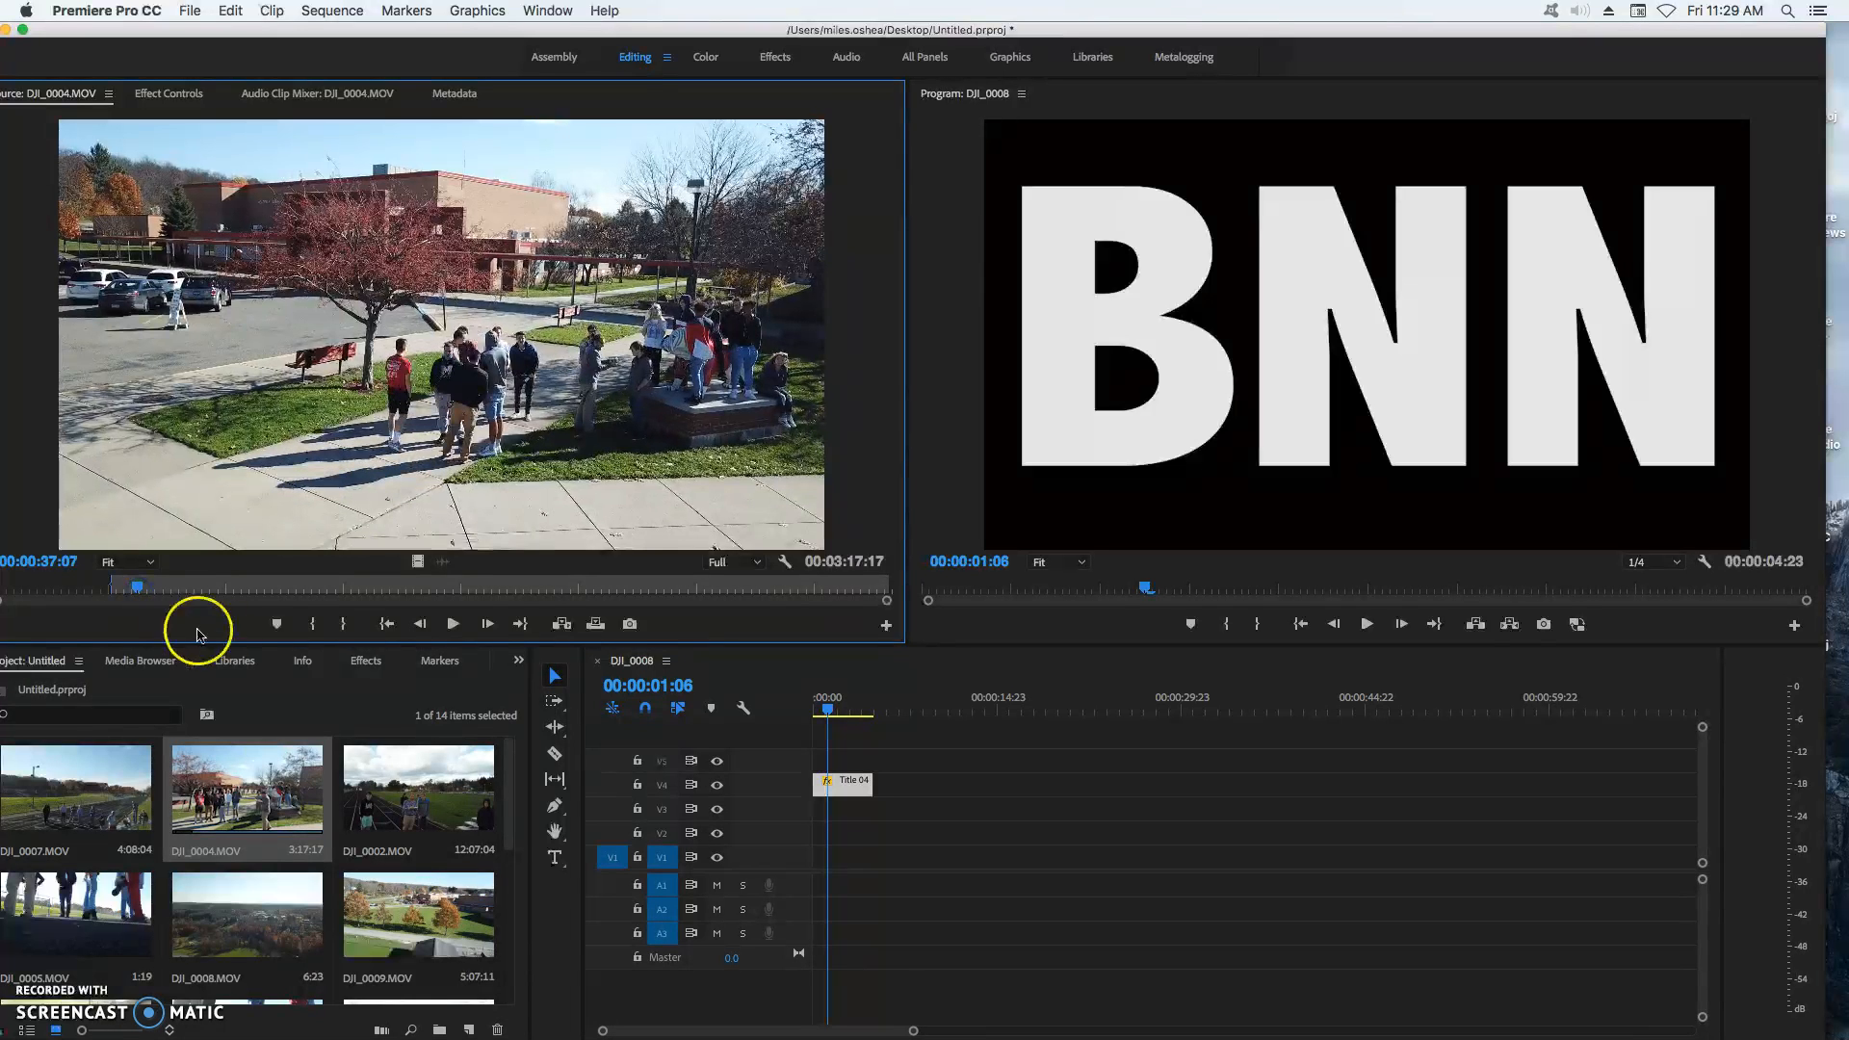
{"action": "left_click", "coordinate": [342, 626]}
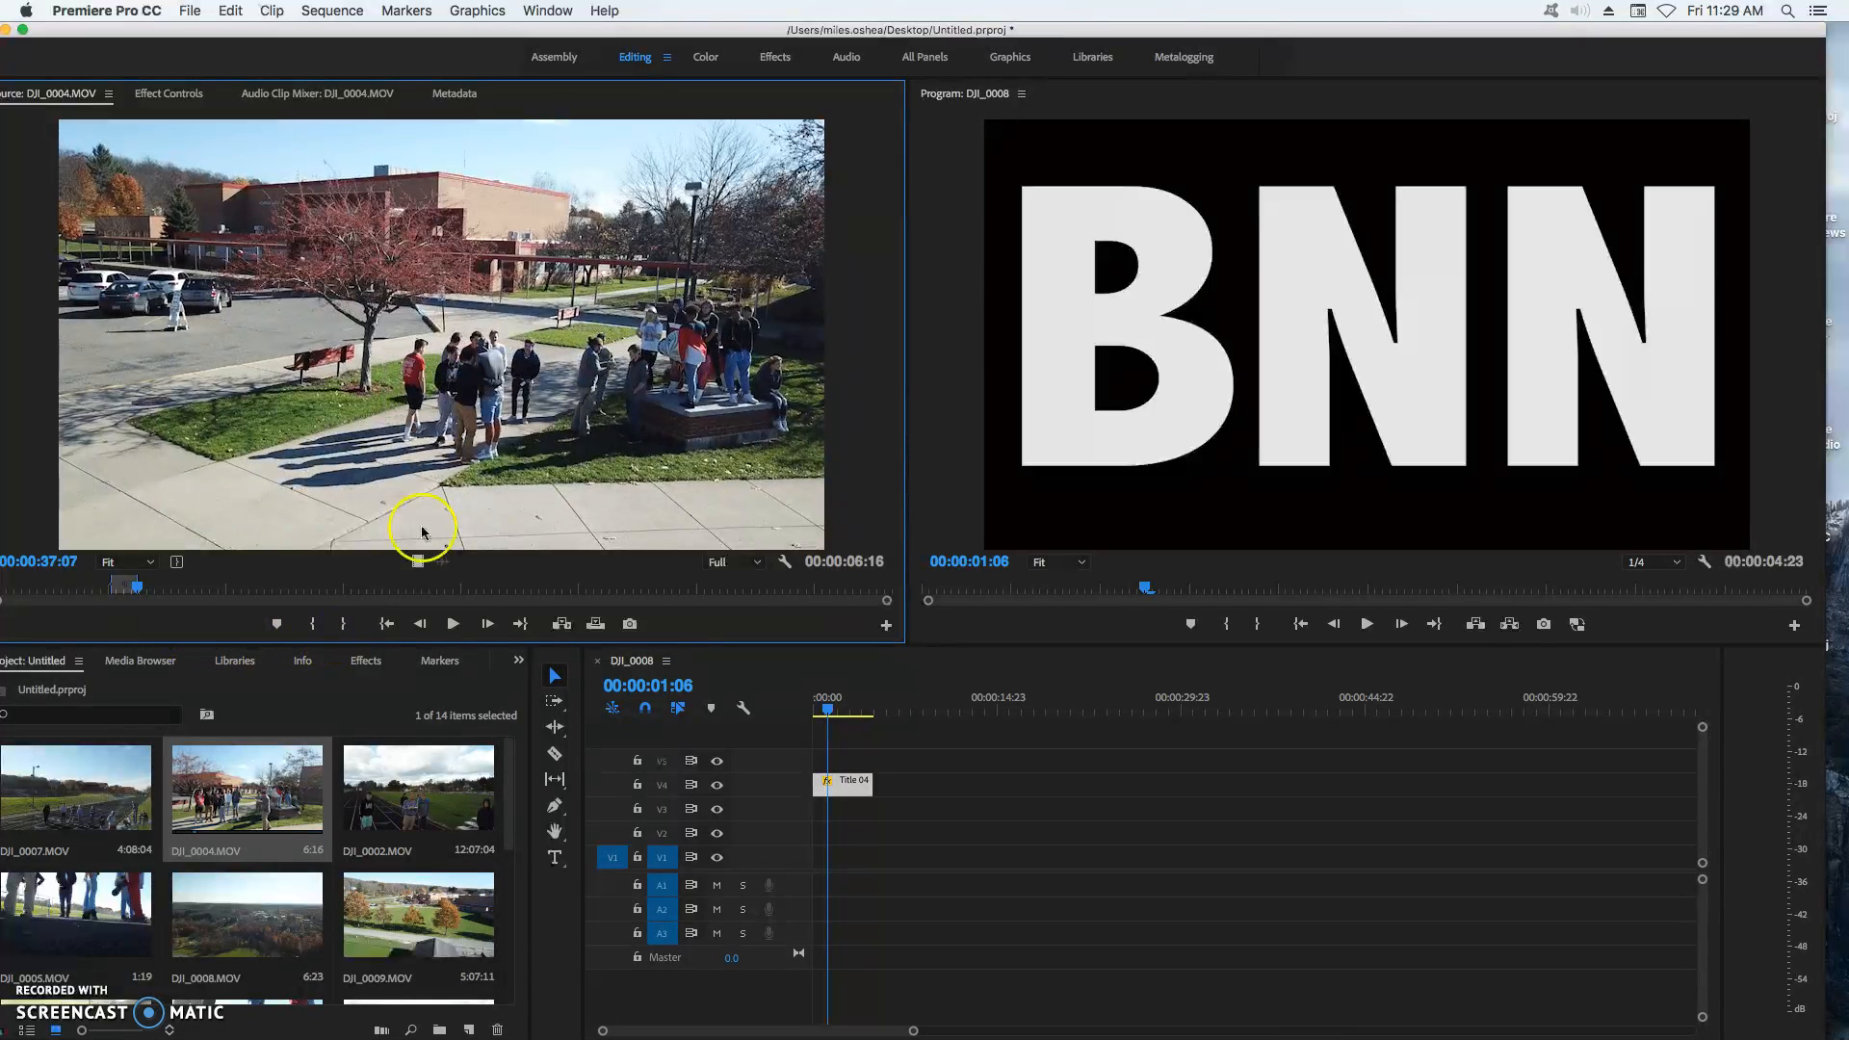
- Place the marked section of DJI_0004.MOV on video track V1 at the start of the sequence, beneath the title
{"action": "left_click_drag", "start_coordinate": [353, 256], "coordinate": [671, 859]}
{"action": "left_click_drag", "start_coordinate": [835, 863], "coordinate": [837, 861]}
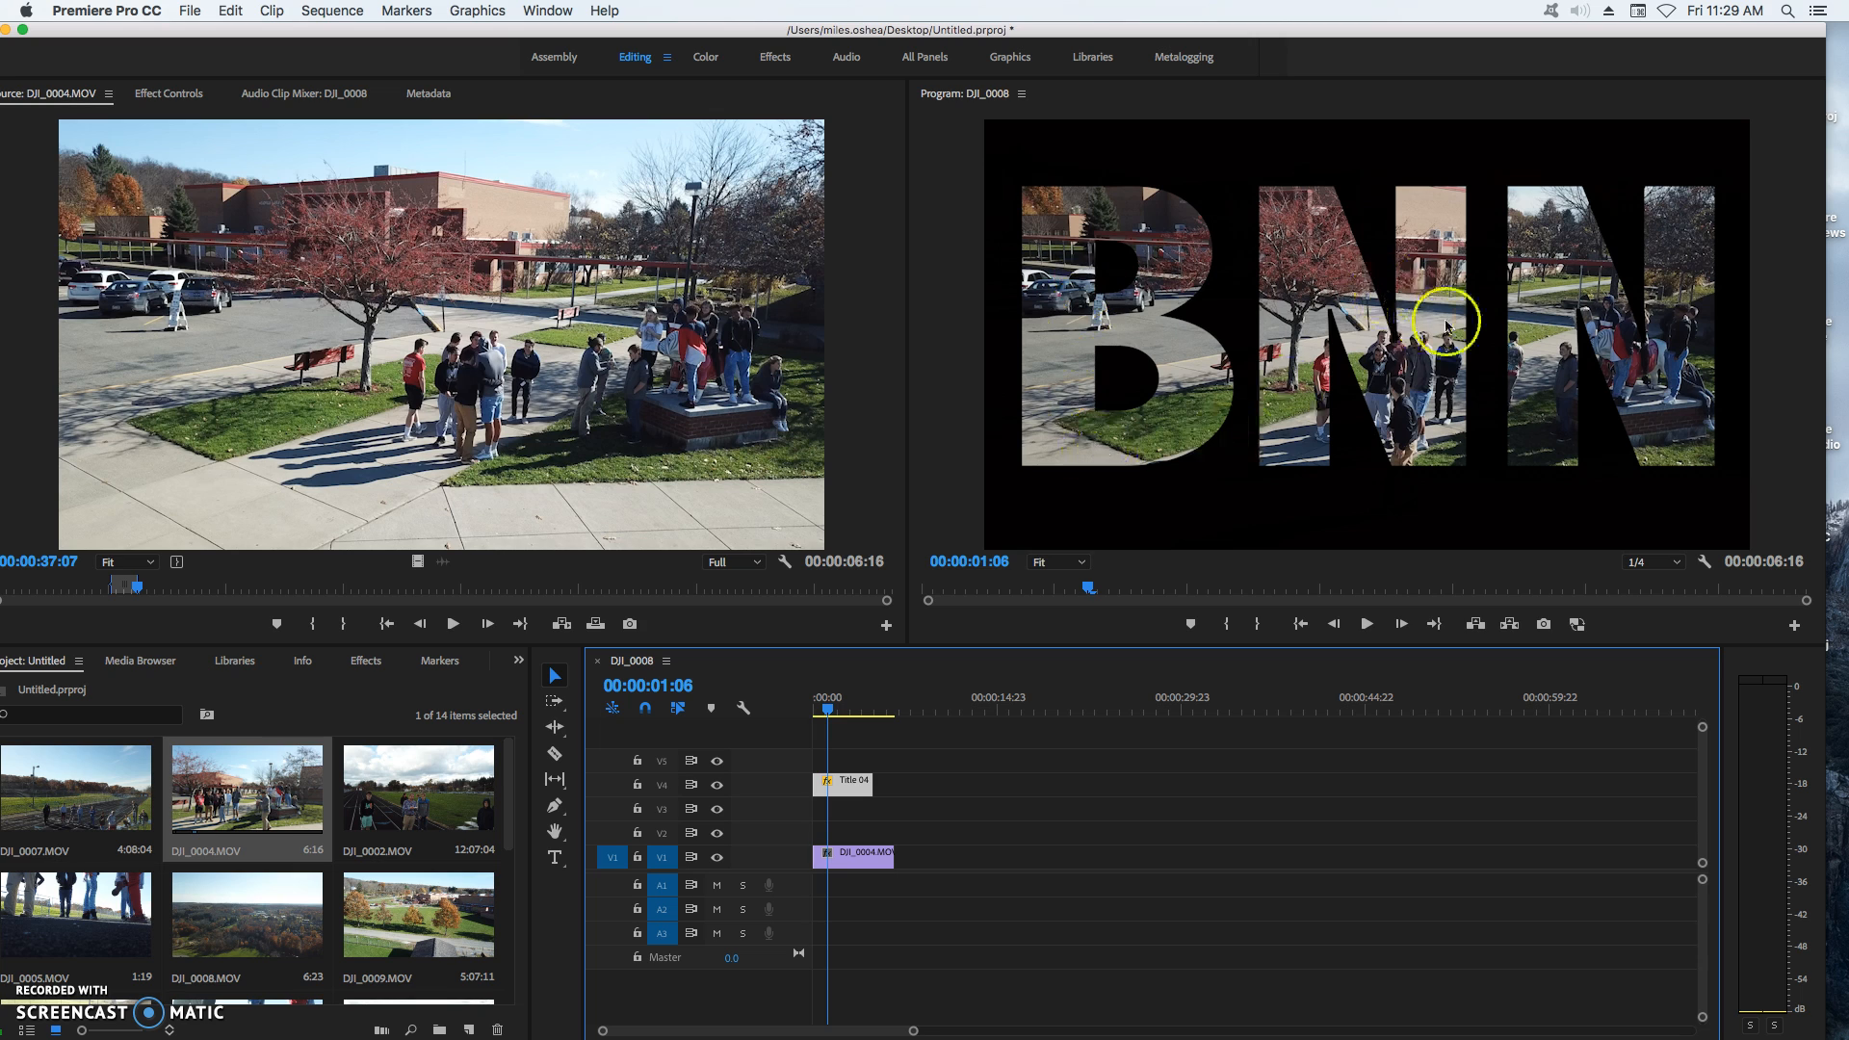
- Scale the DJI_0004.MOV clip in the sequence to 184 and shift its horizontal position to -958
{"action": "left_click", "coordinate": [882, 867]}
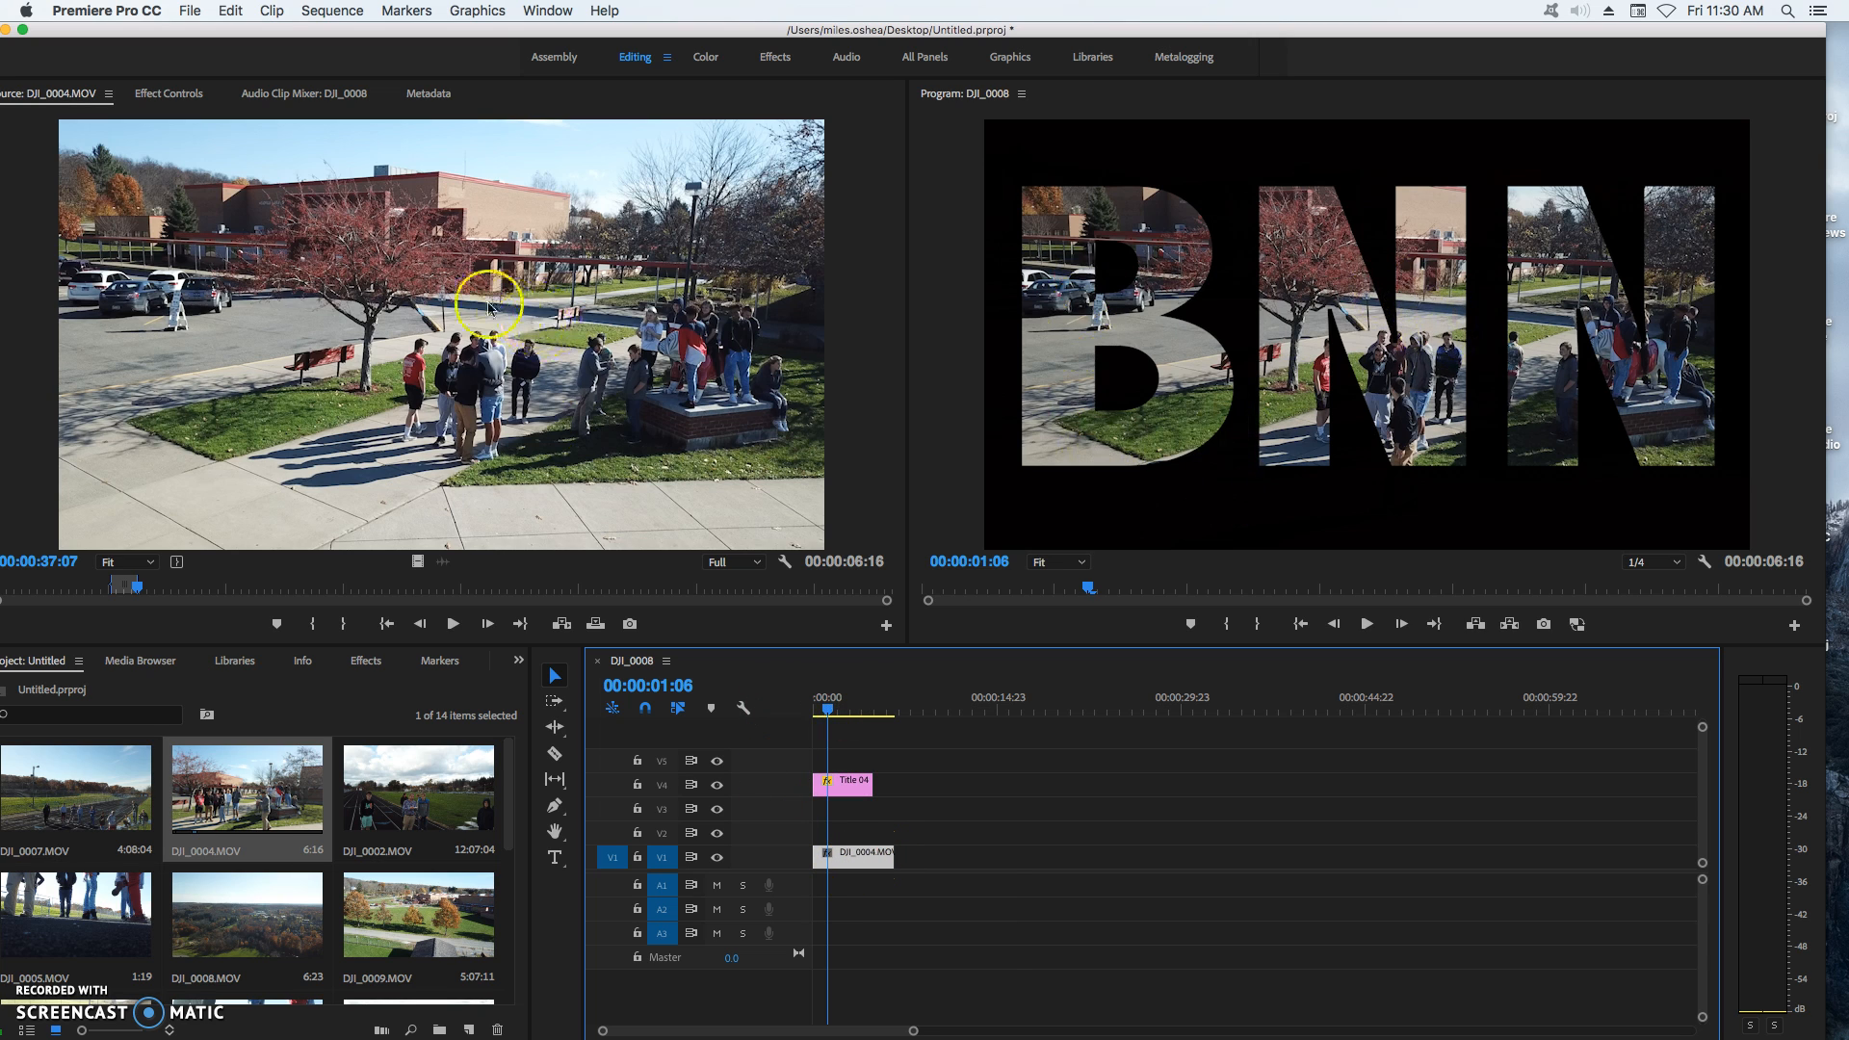
{"action": "left_click", "coordinate": [164, 95]}
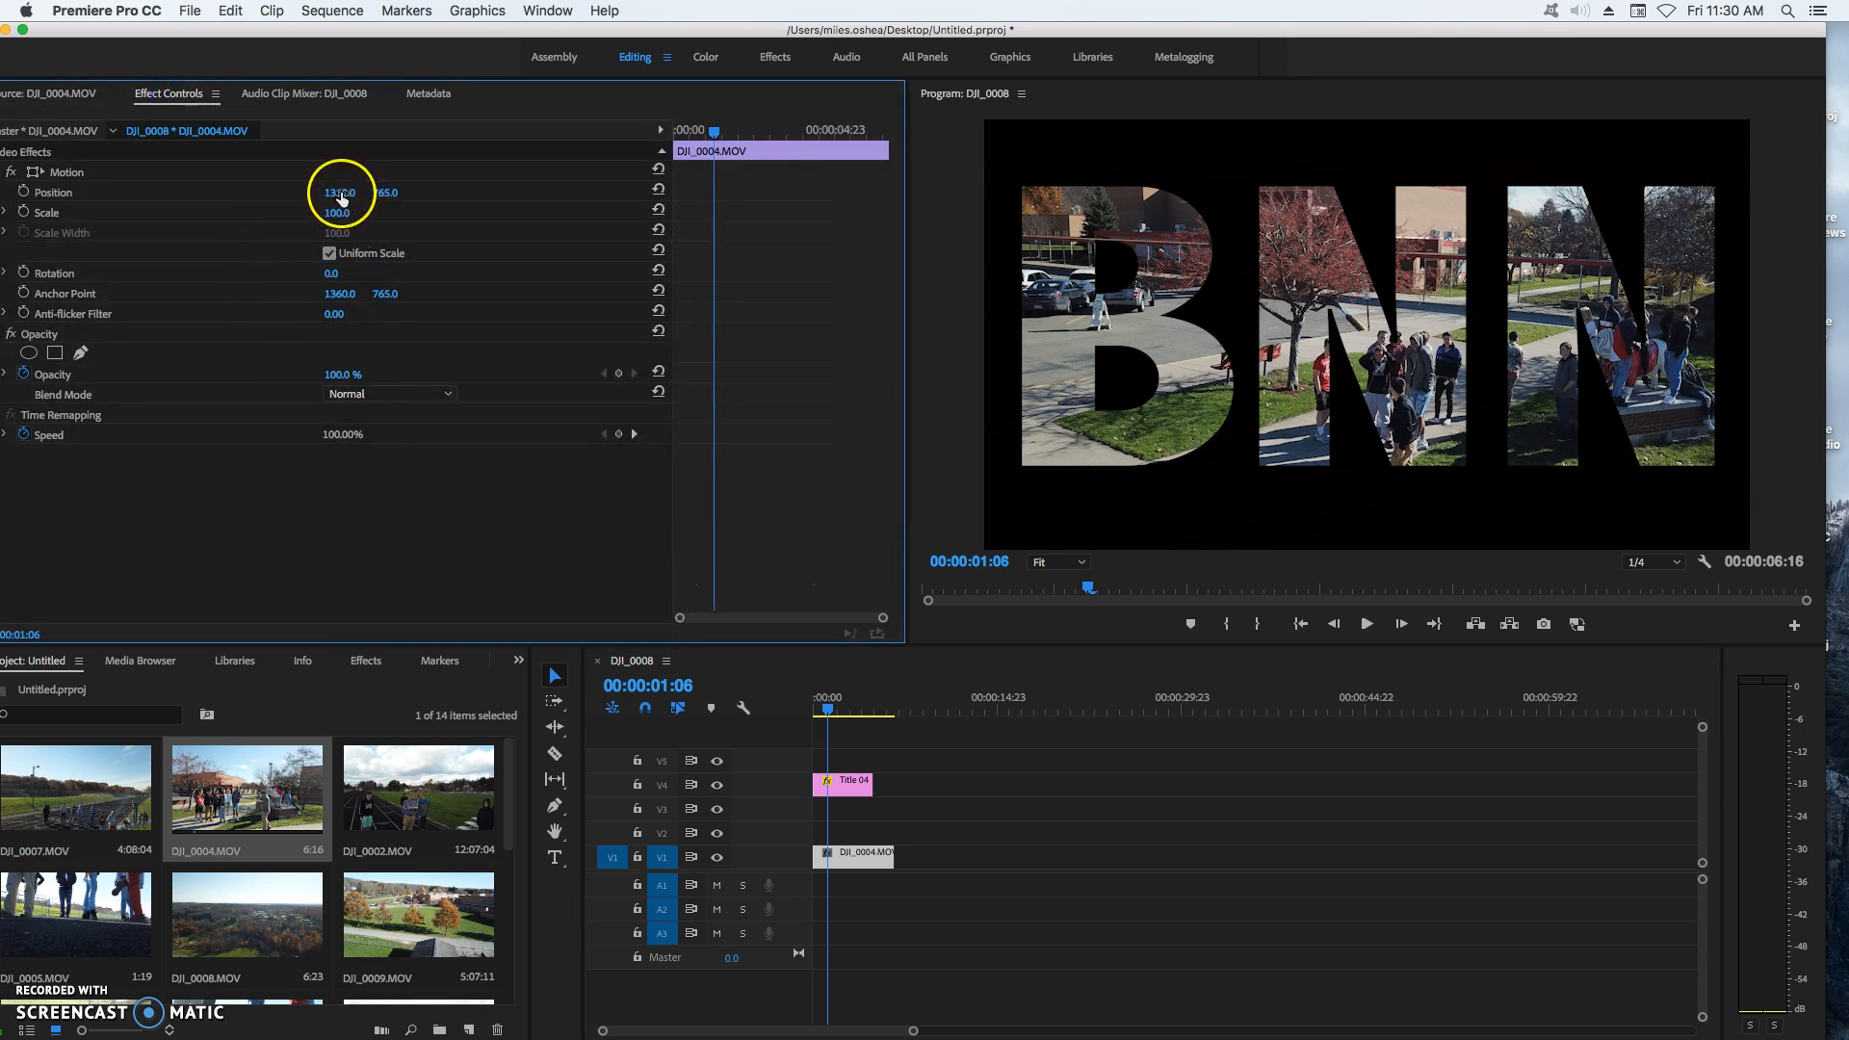
{"action": "mouse_move", "coordinate": [341, 194]}
{"action": "left_mouse_down"}
{"action": "mouse_move", "coordinate": [313, 196]}
{"action": "mouse_move", "coordinate": [342, 197]}
{"action": "mouse_move", "coordinate": [335, 217]}
{"action": "mouse_move", "coordinate": [346, 197]}
{"action": "left_mouse_up"}
{"action": "left_click_drag", "start_coordinate": [346, 197], "coordinate": [344, 194]}
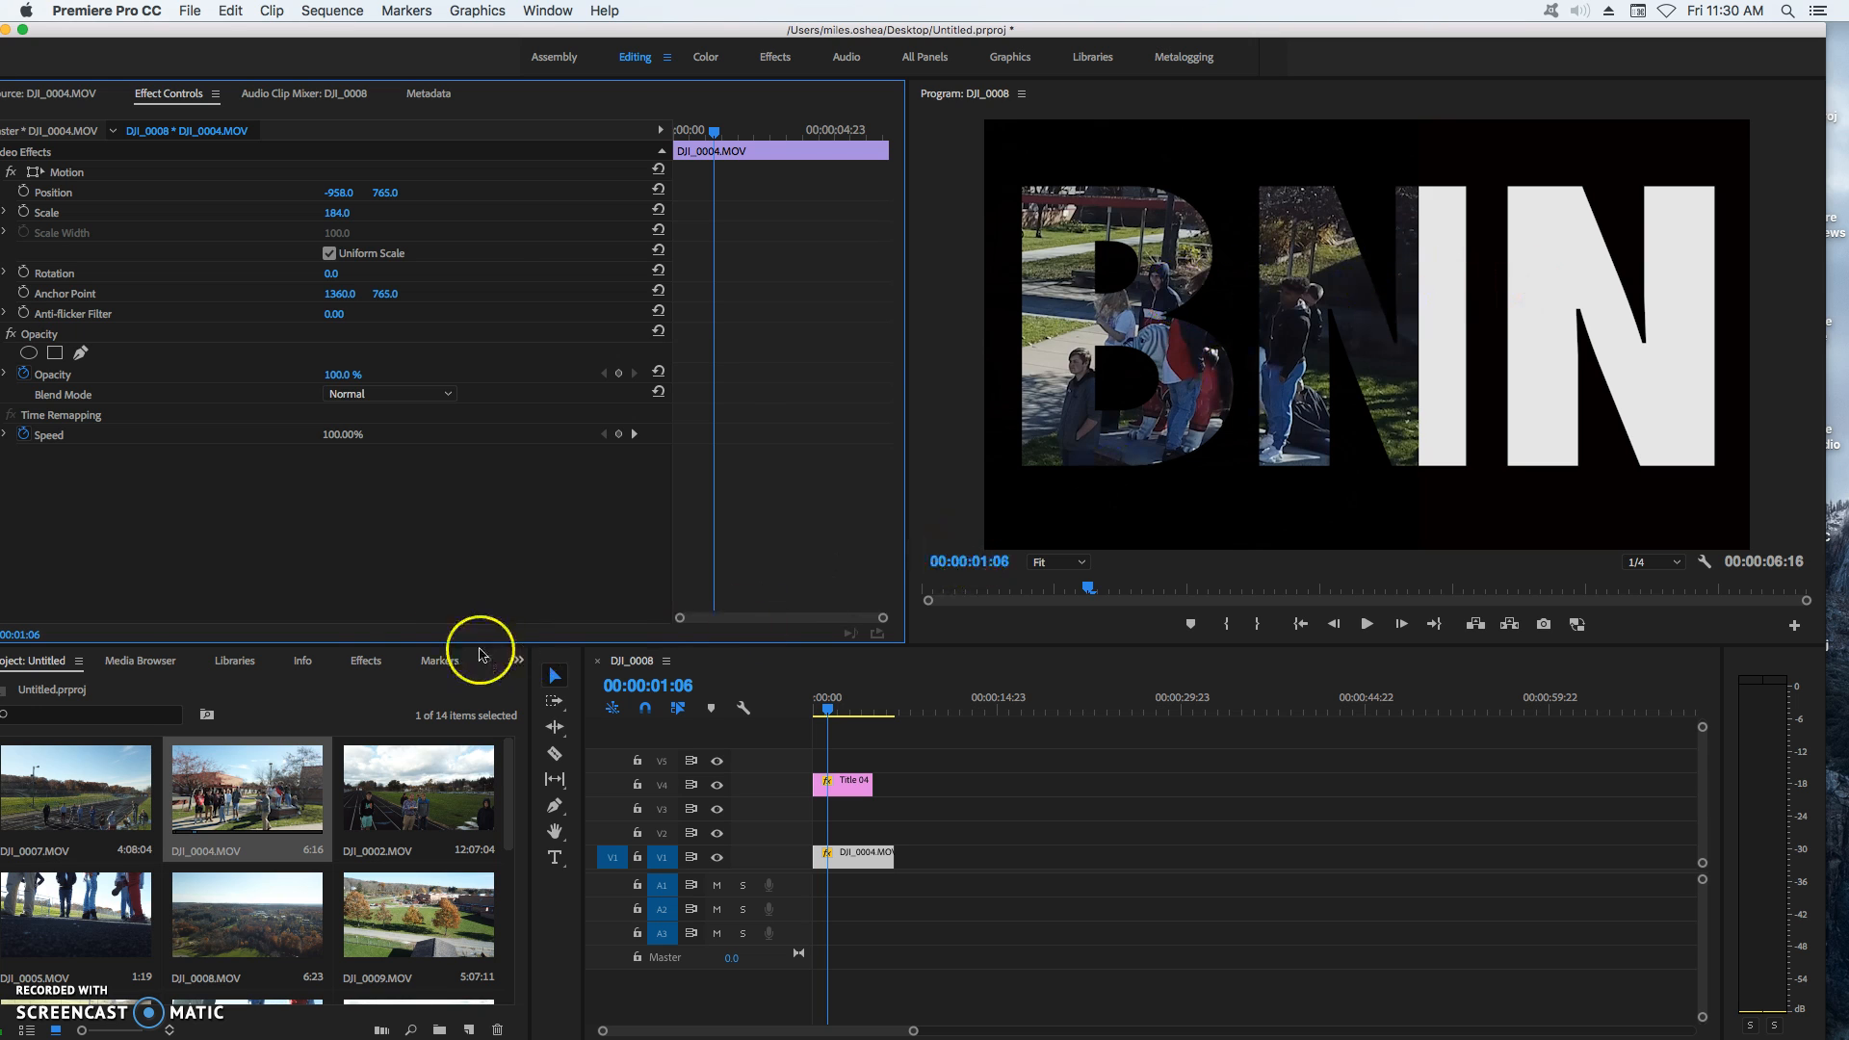
- Apply the Crop effect to the DJI_0004.MOV clip and crop its right side by 13% so the footage fills only the B
{"action": "left_click", "coordinate": [380, 663]}
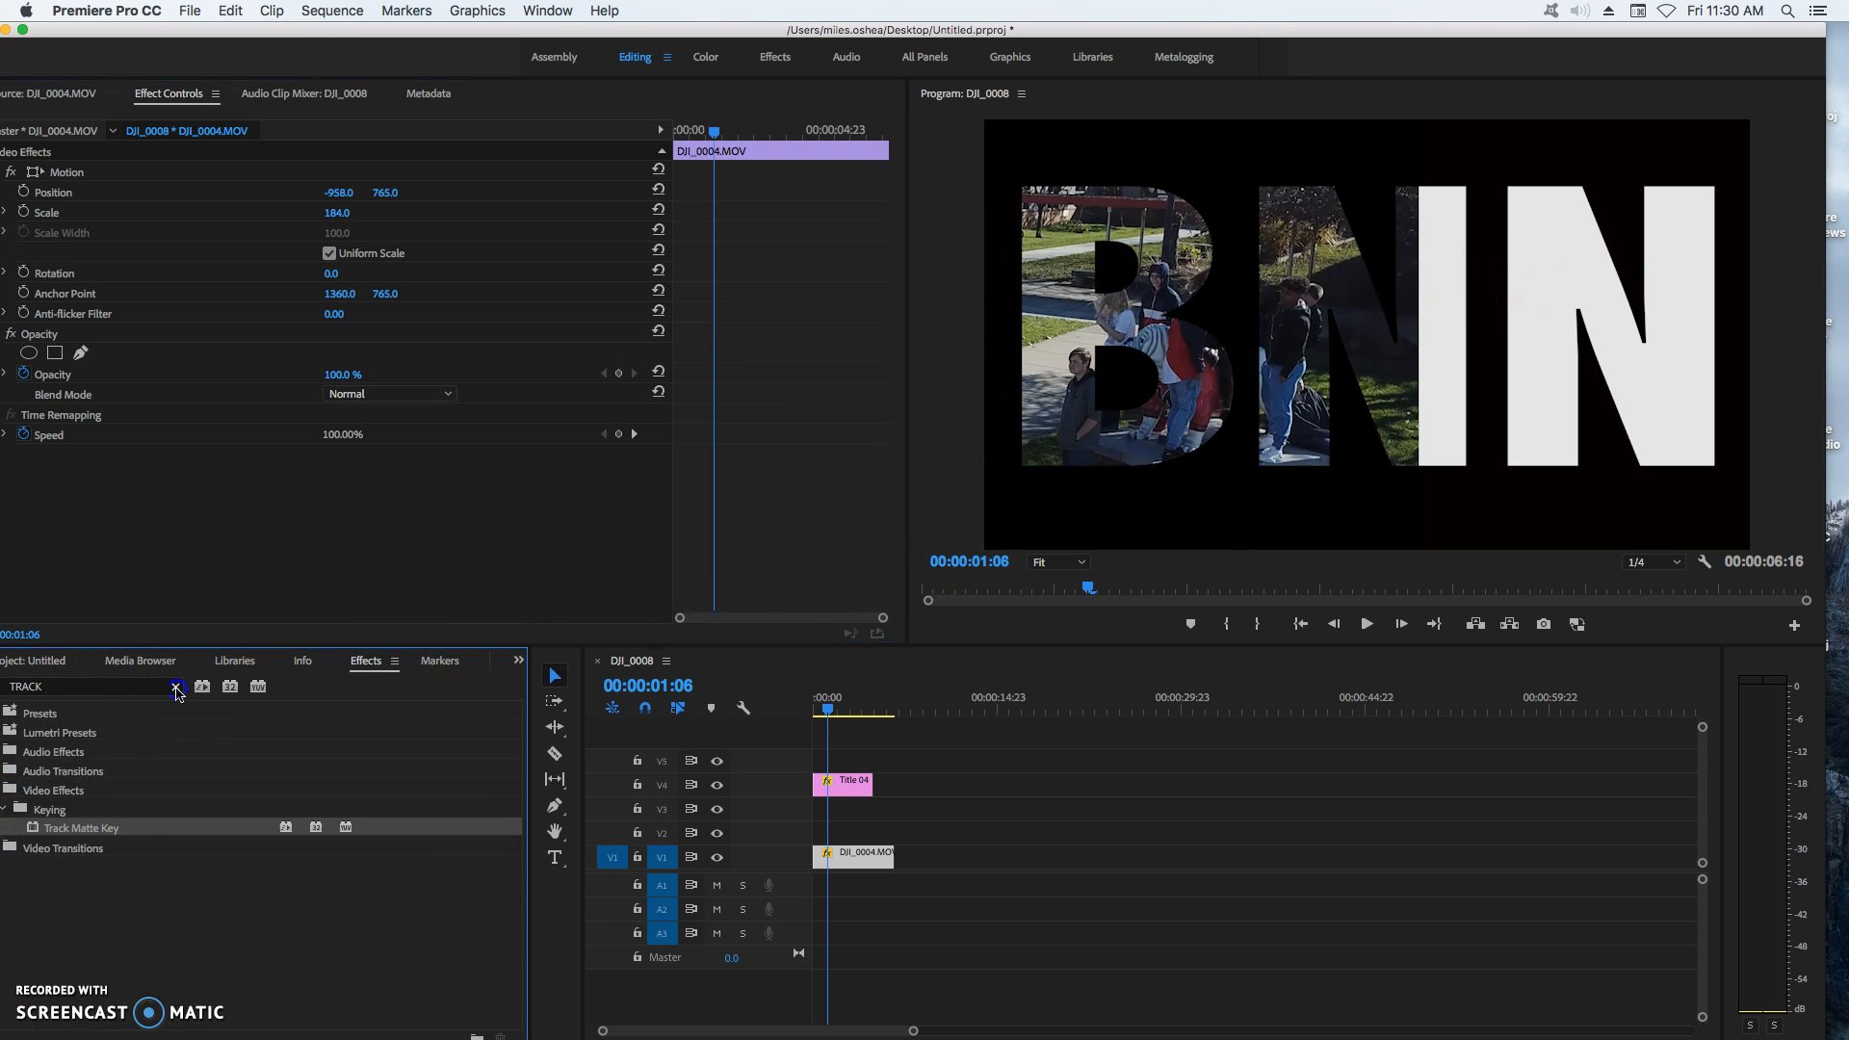
{"action": "left_click", "coordinate": [176, 686]}
{"action": "left_click", "coordinate": [104, 691]}
{"action": "type", "text": "CROP"}
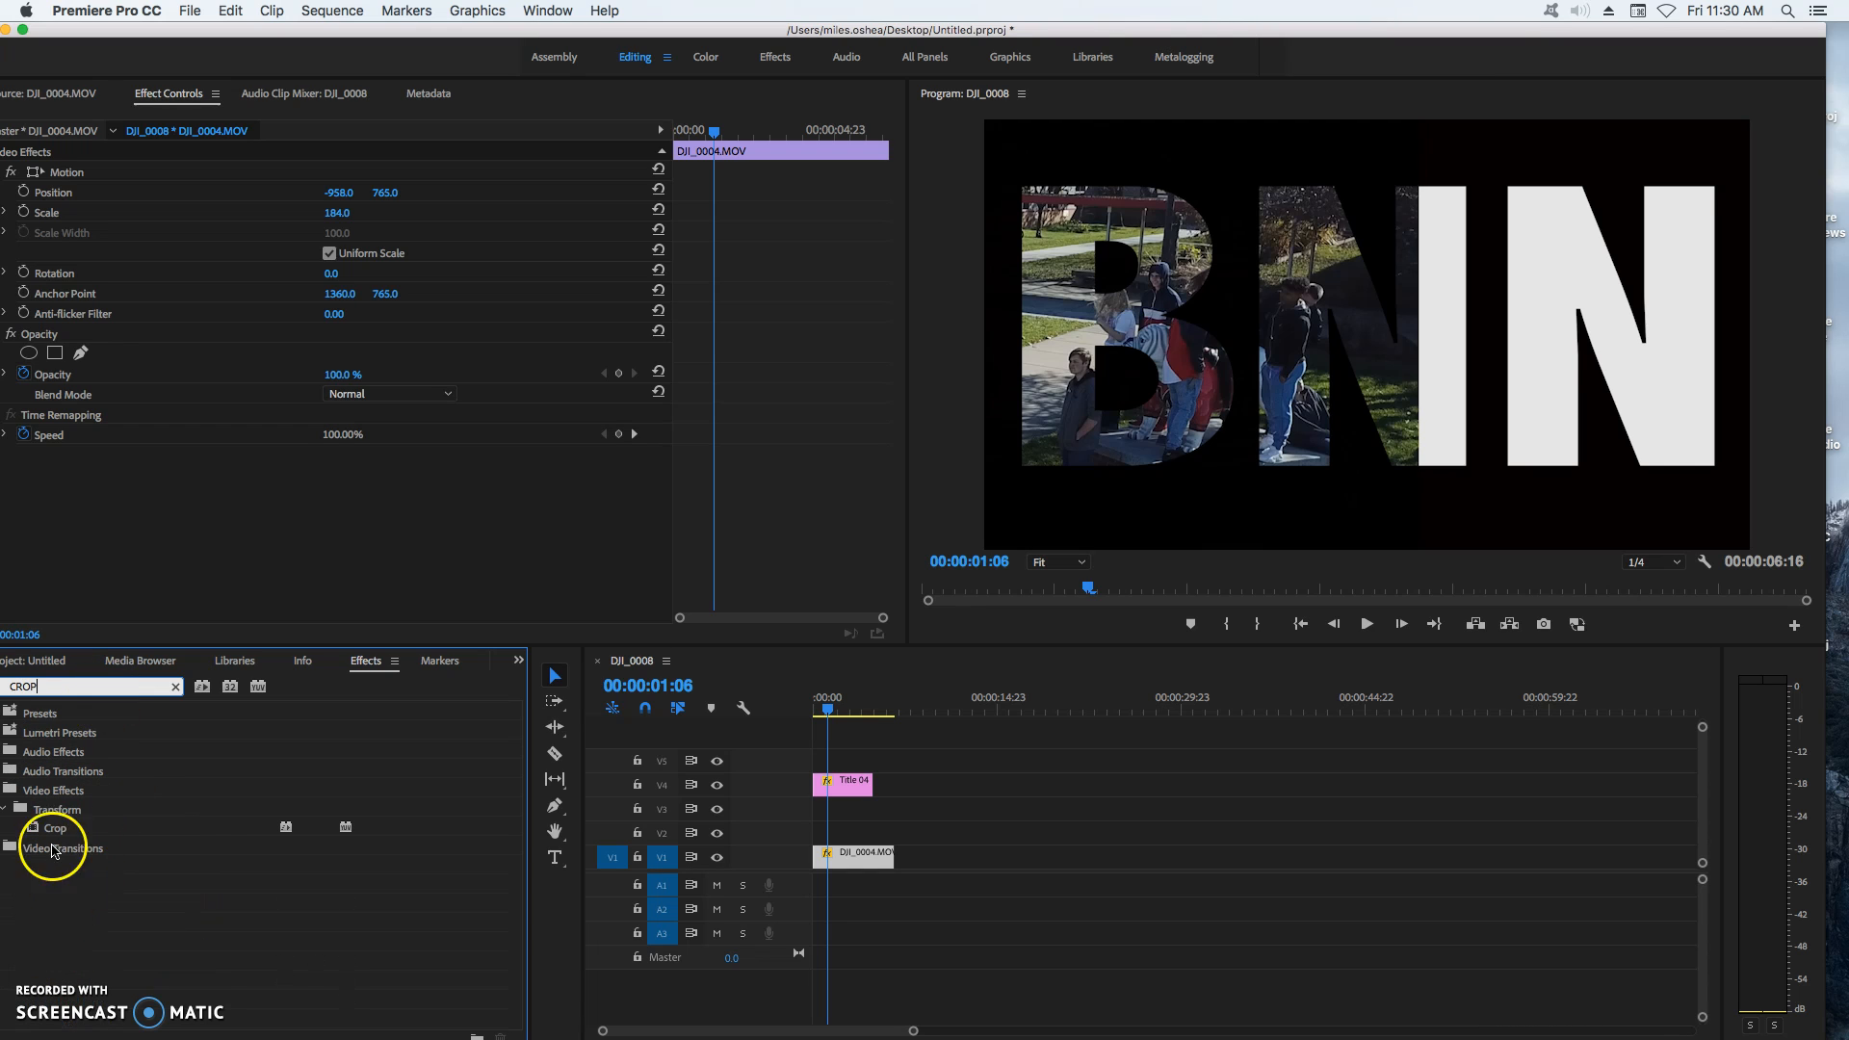
{"action": "double_click", "coordinate": [73, 828]}
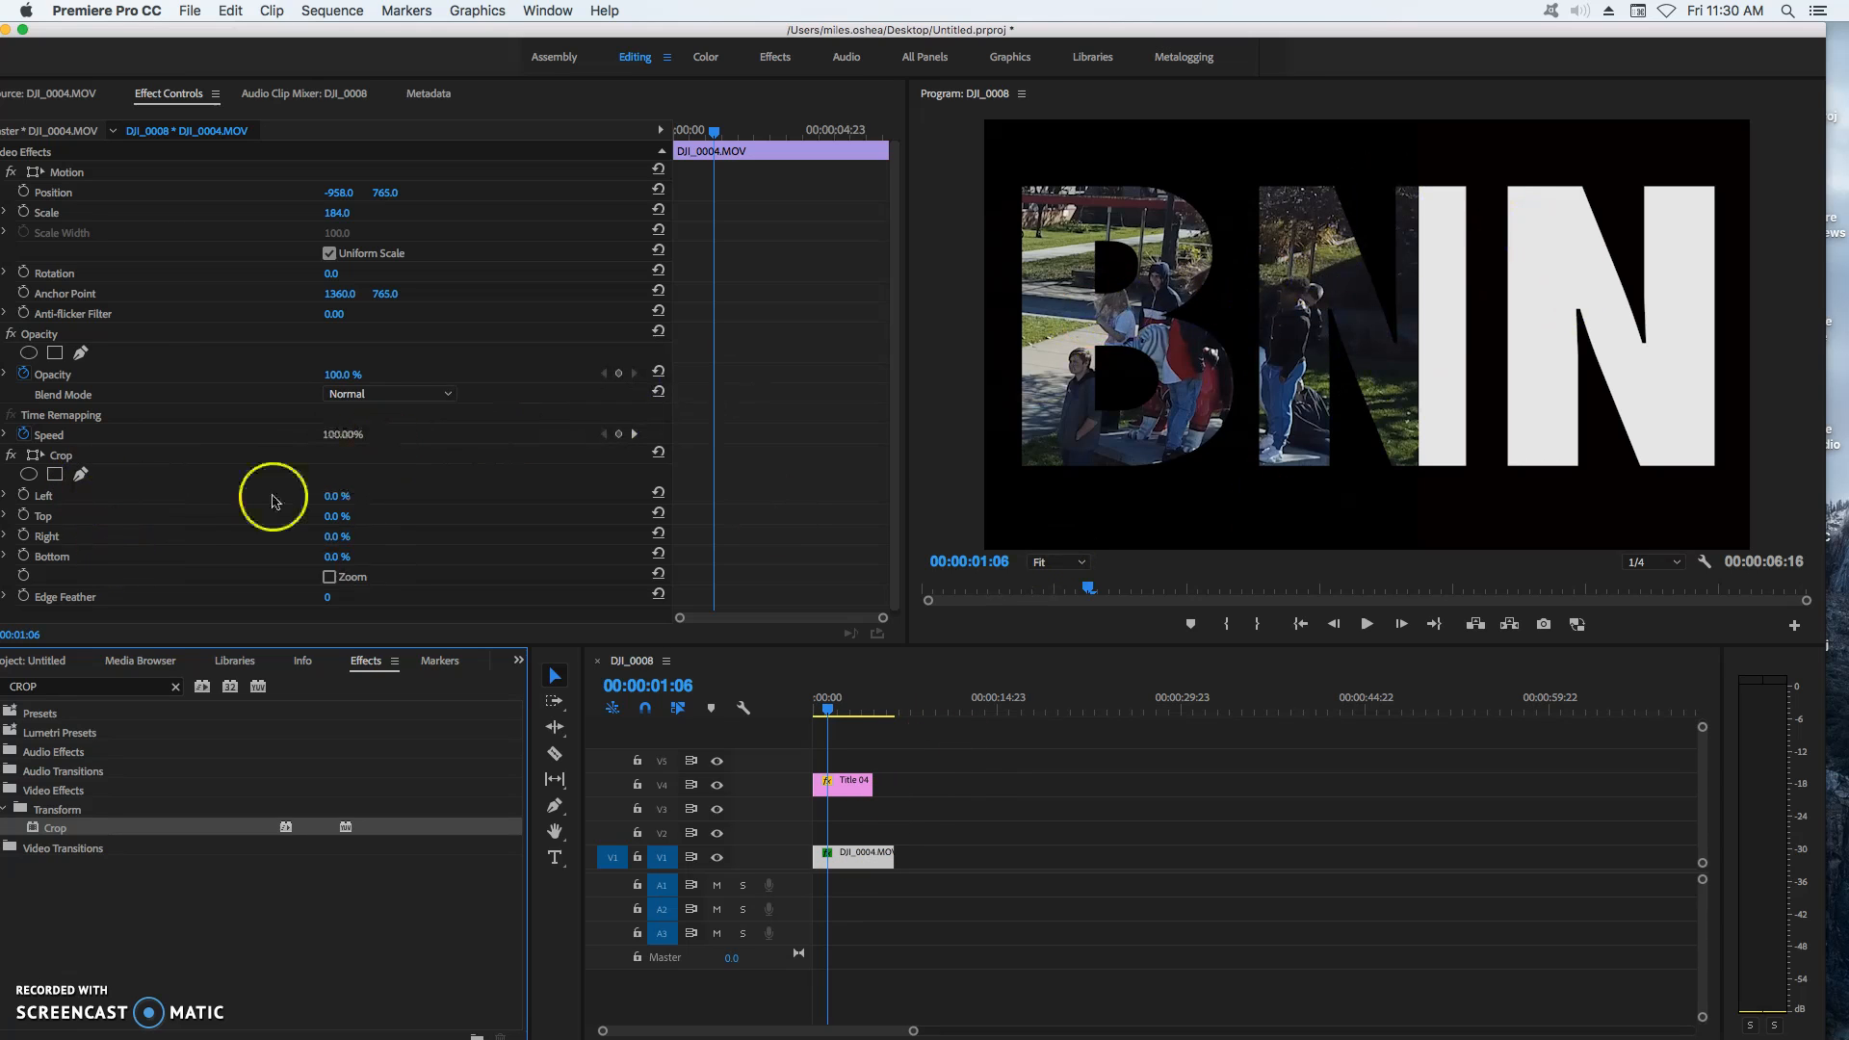
{"action": "left_click_drag", "start_coordinate": [336, 536], "coordinate": [334, 540]}
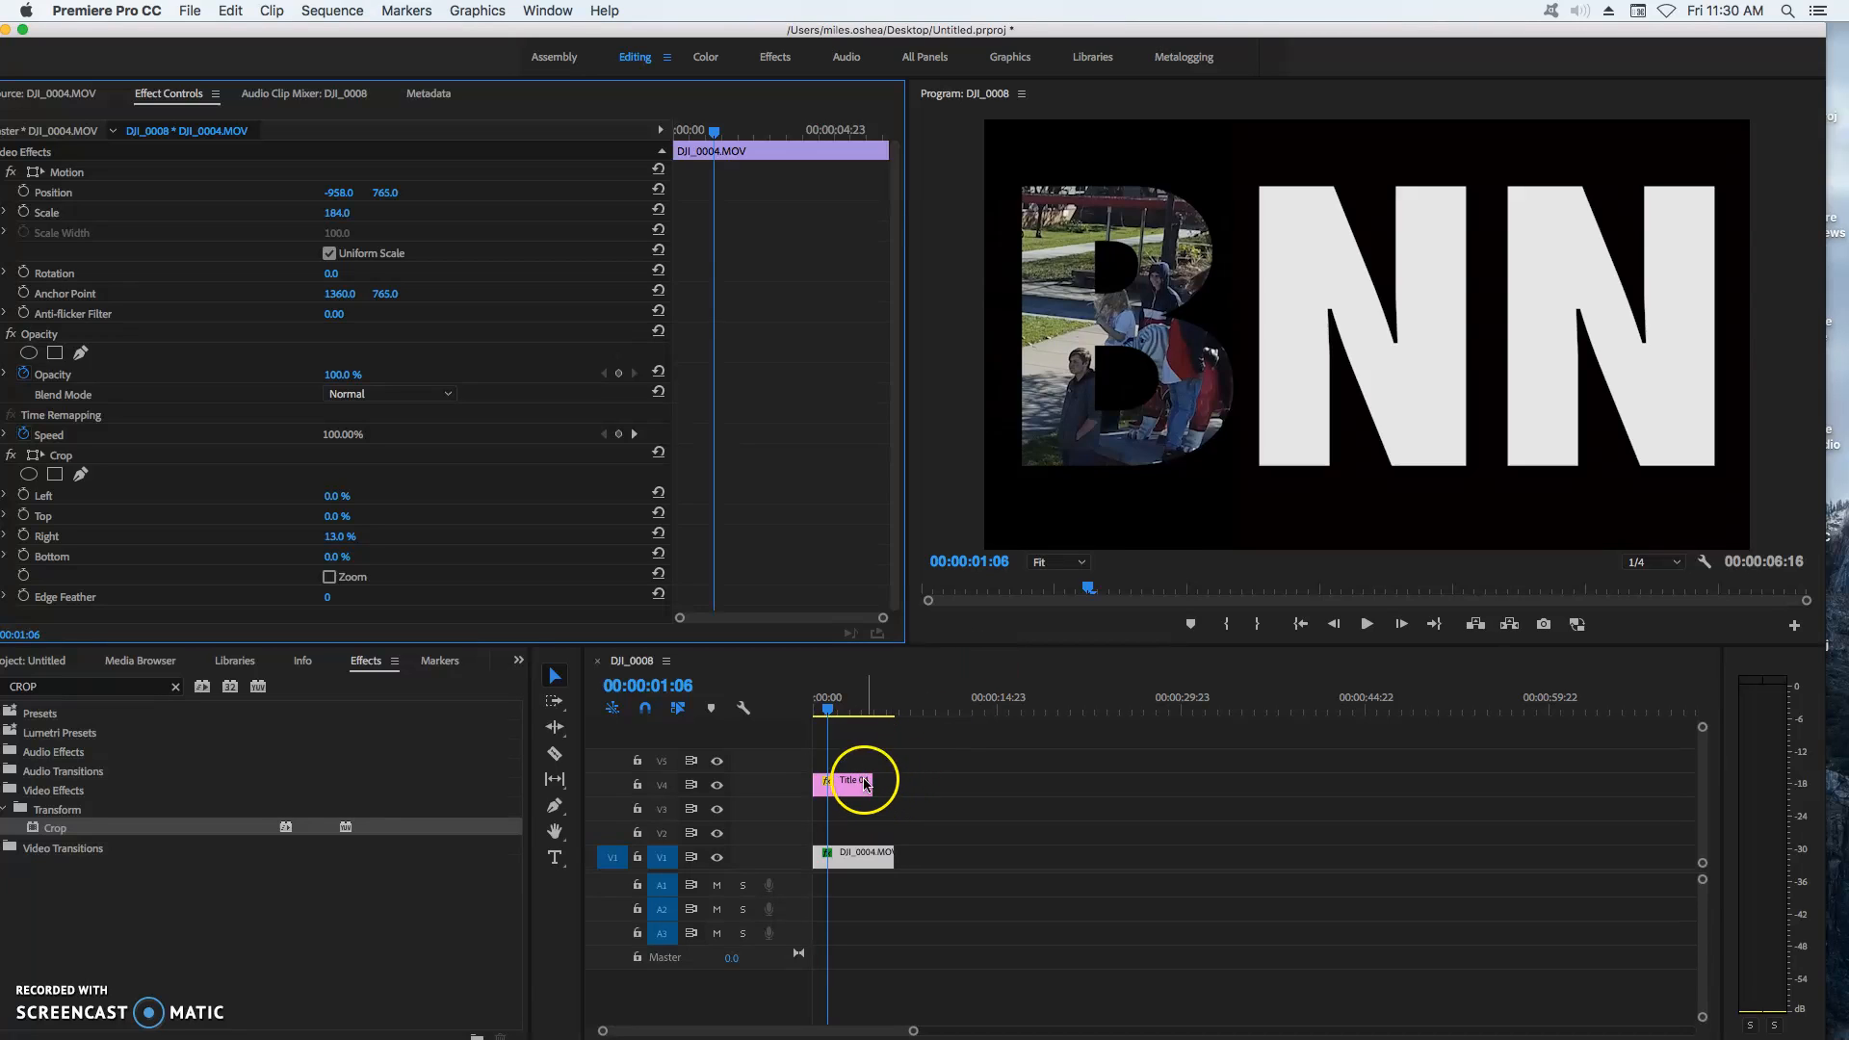
- Trim the end of the DJI_0004.MOV clip to match the title's end and play the sequence from its start
{"action": "left_click_drag", "start_coordinate": [893, 856], "coordinate": [874, 857]}
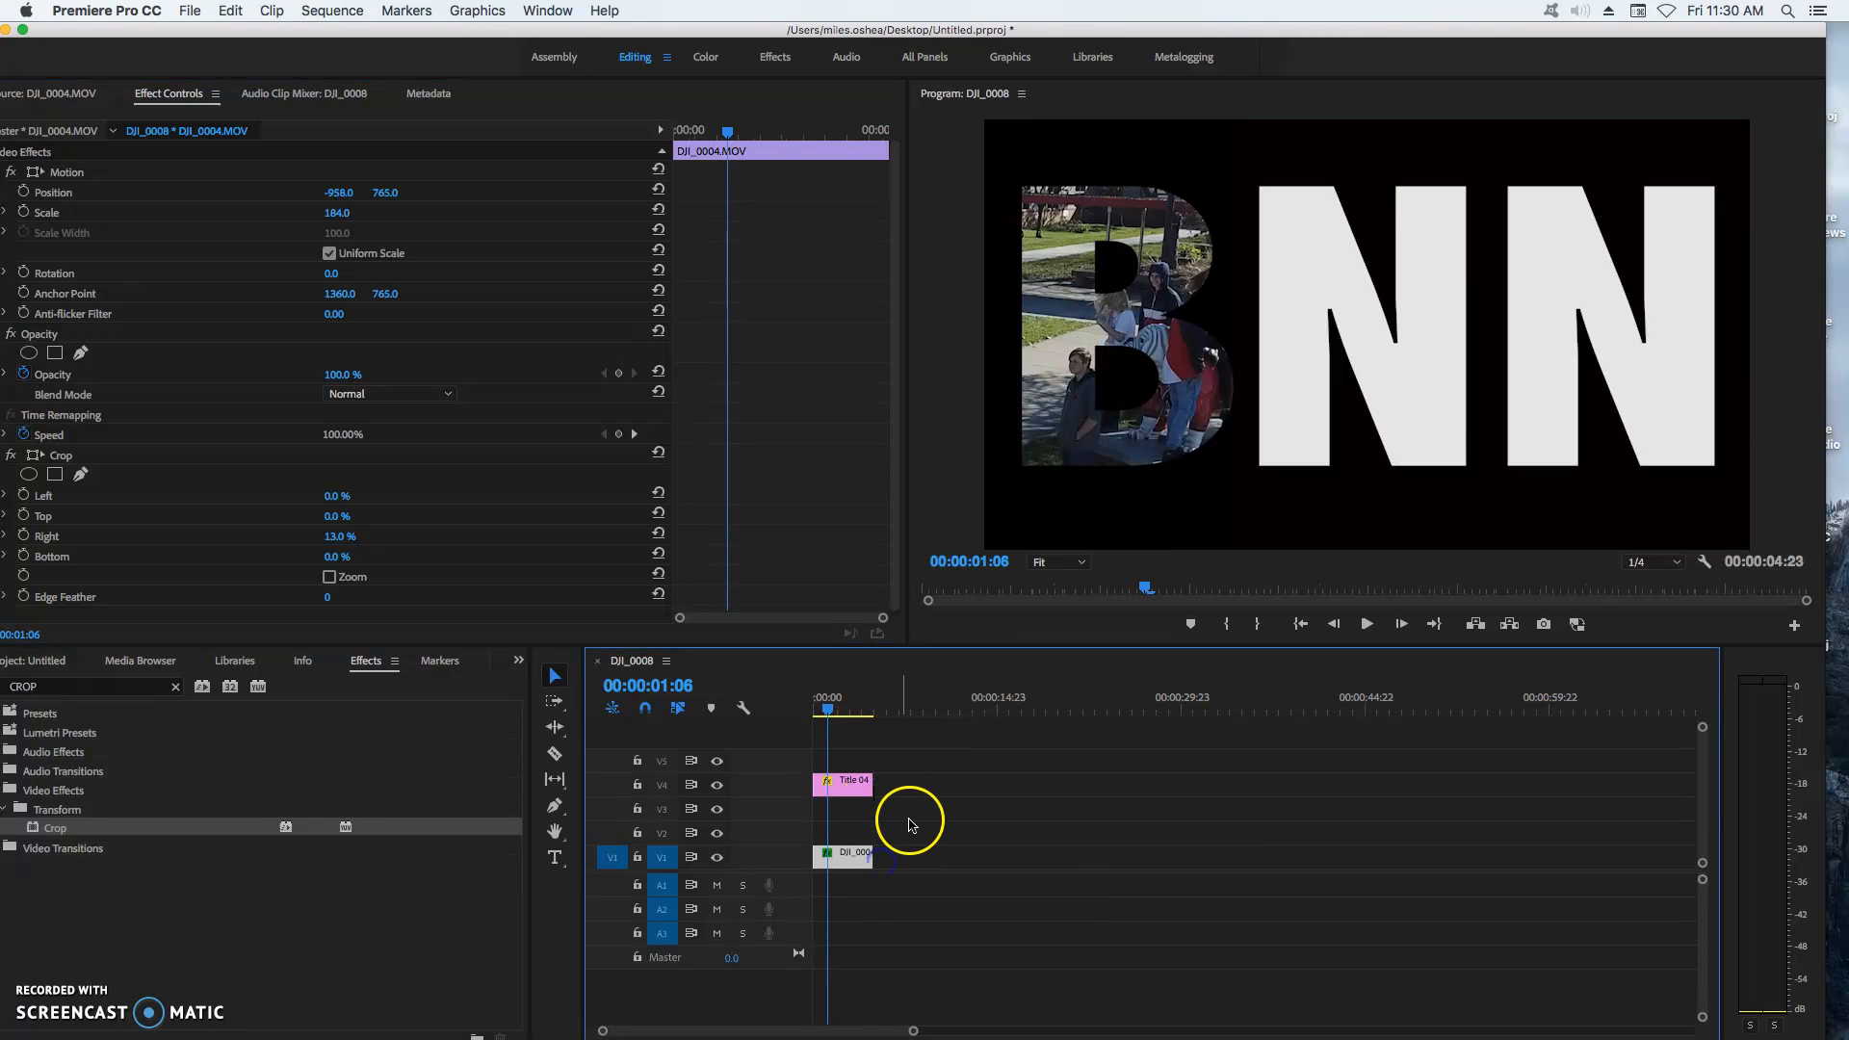
{"action": "left_click_drag", "start_coordinate": [828, 711], "coordinate": [814, 711]}
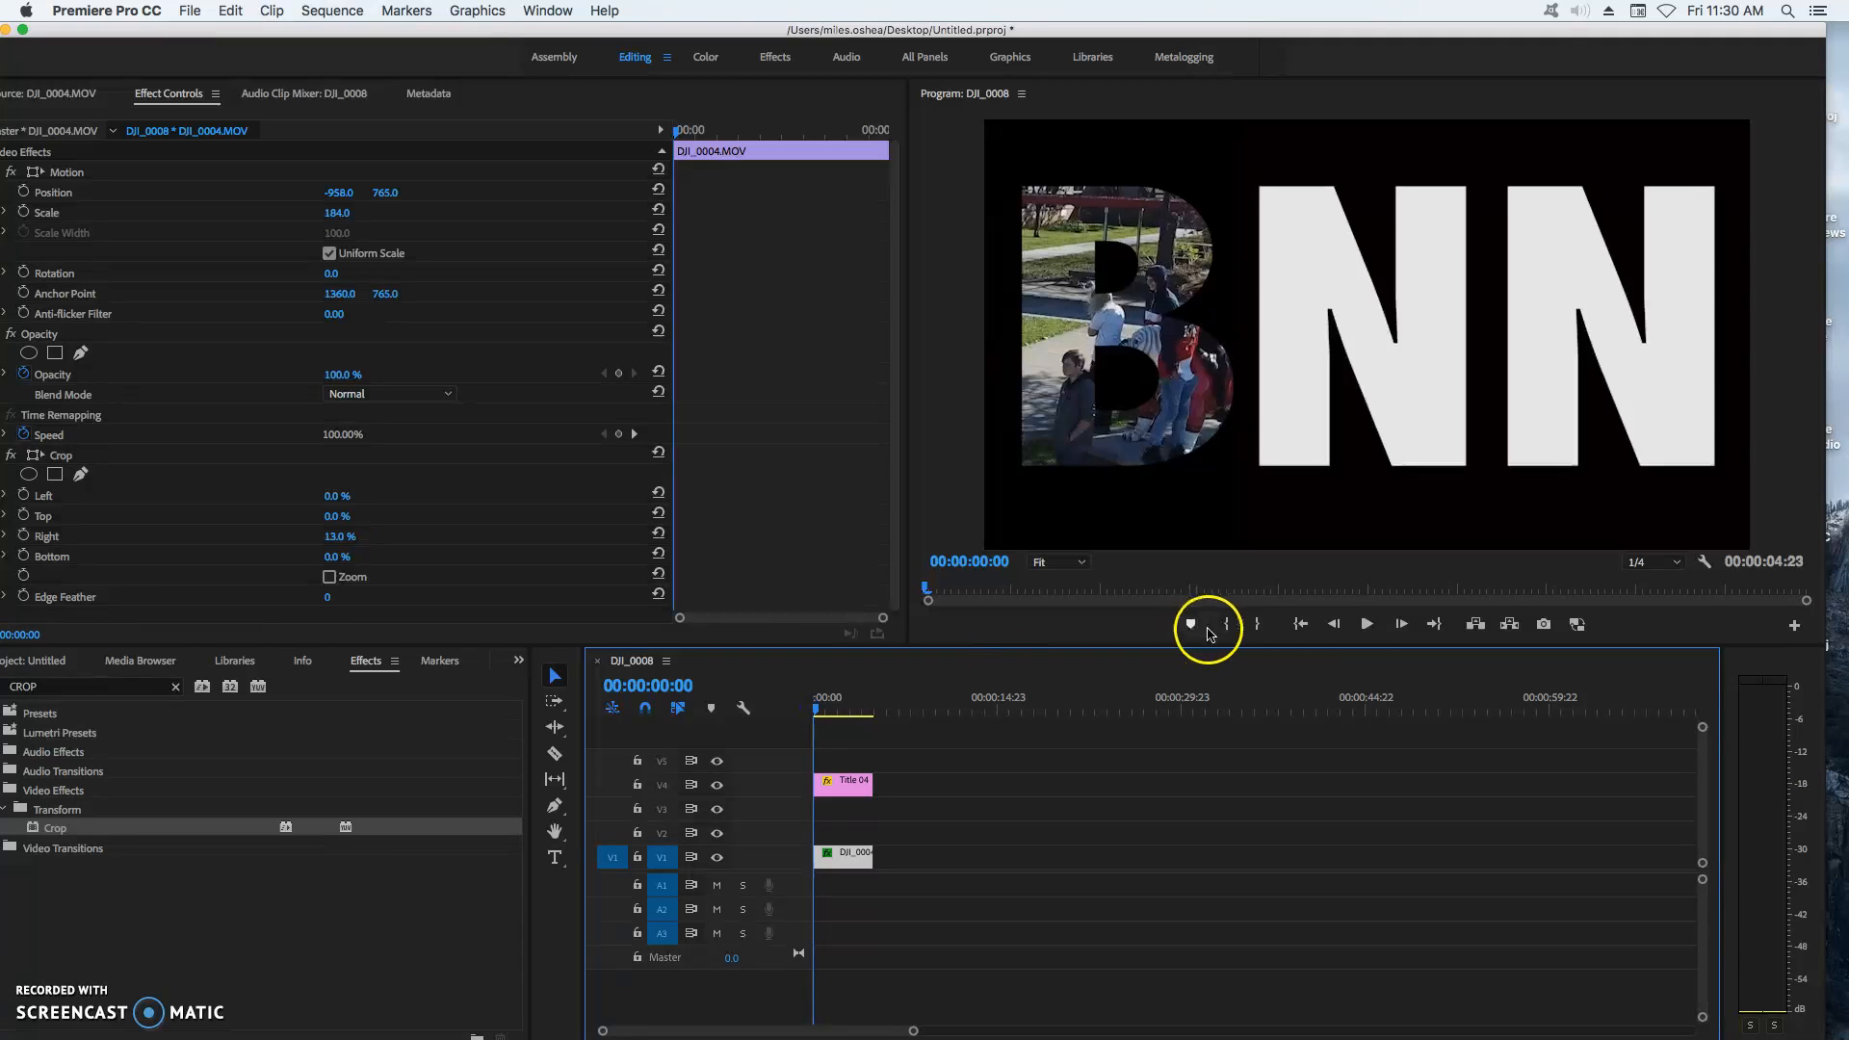
{"action": "left_click", "coordinate": [1366, 624]}
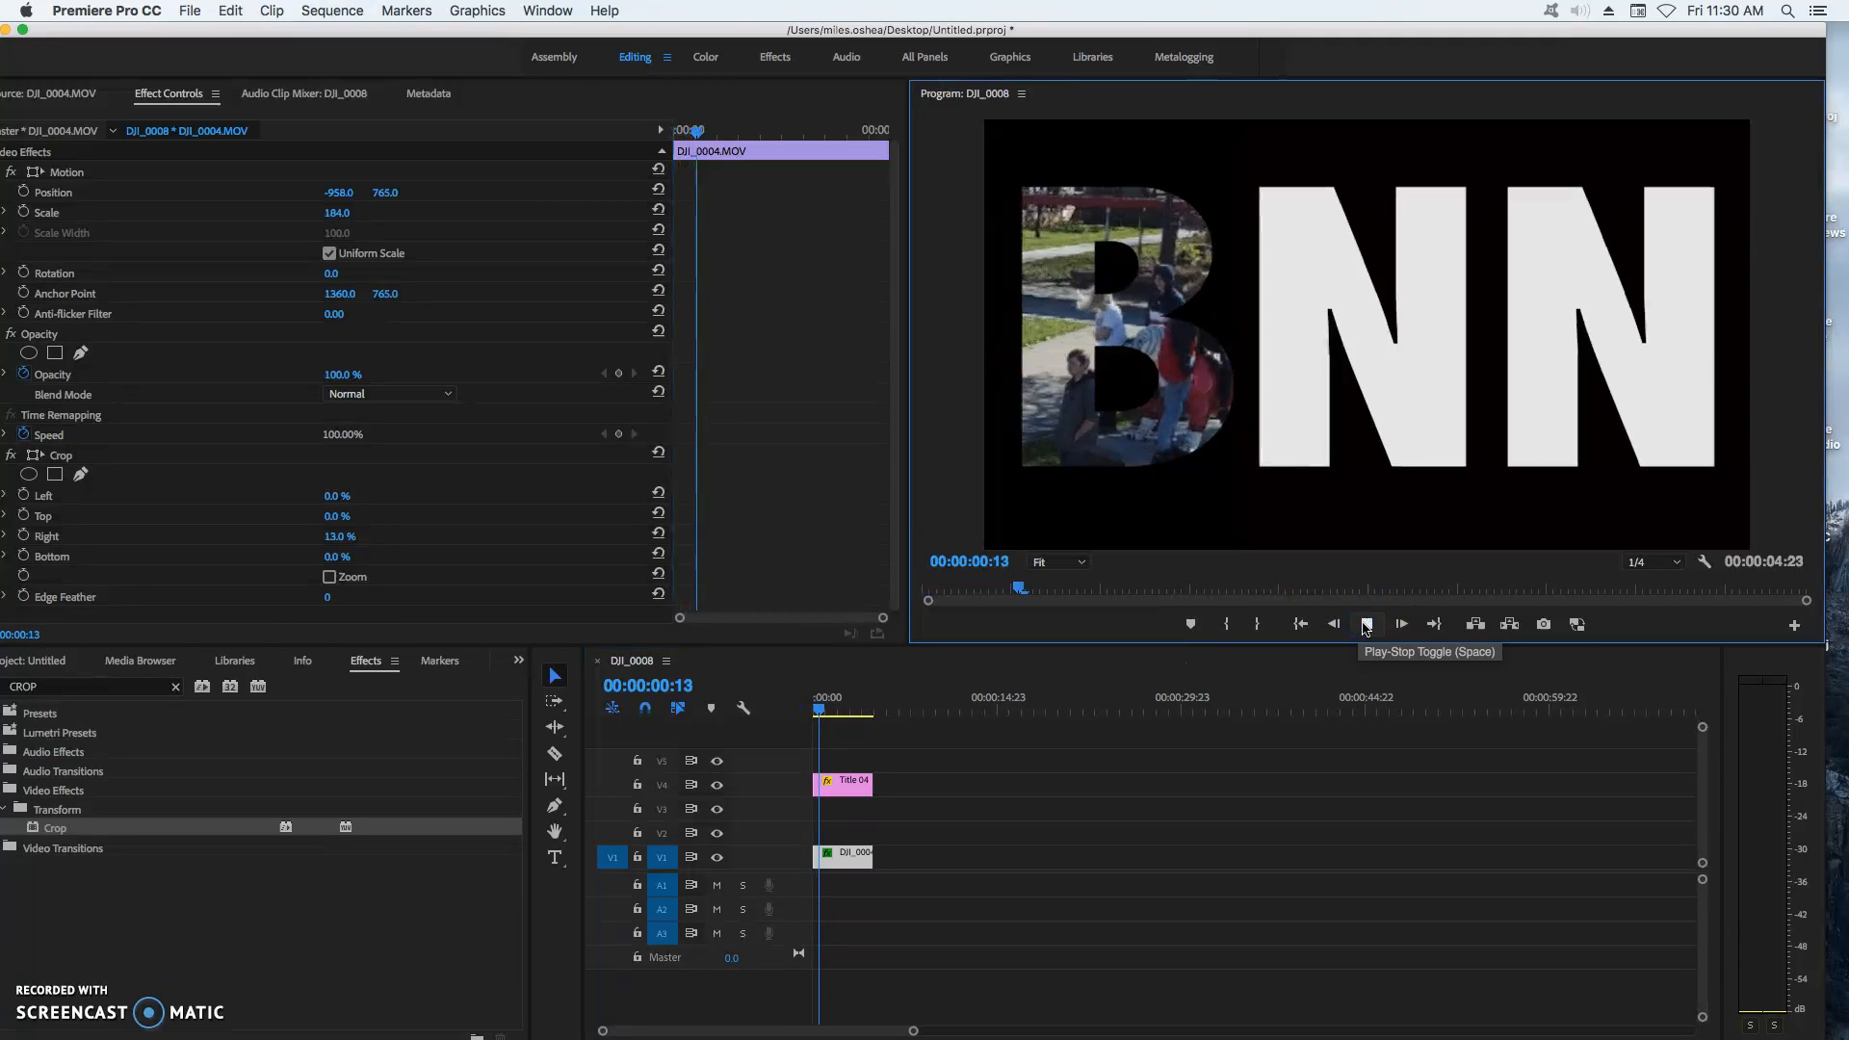
{"action": "left_click", "coordinate": [1365, 623]}
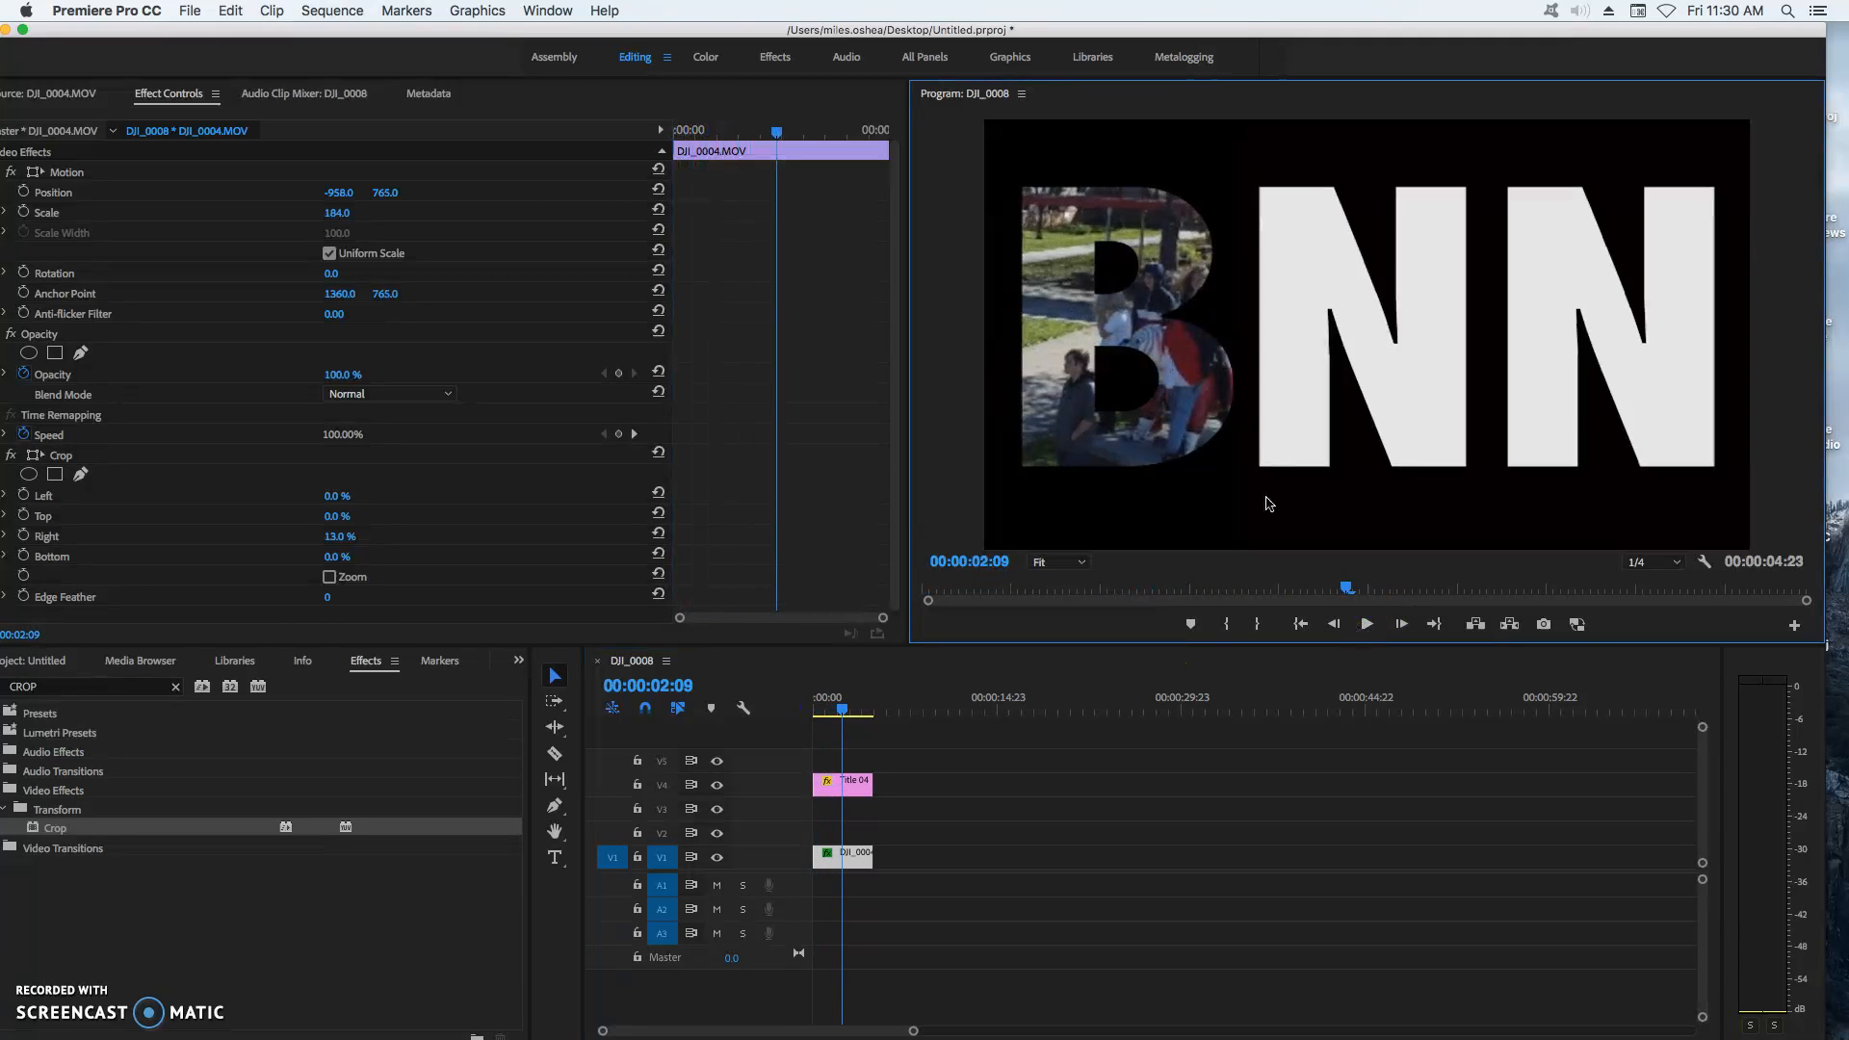
- Open DJI_0002.MOV in the source monitor and mark a section from 00:06:54:20 to 00:07:04:03
{"action": "left_click", "coordinate": [34, 661]}
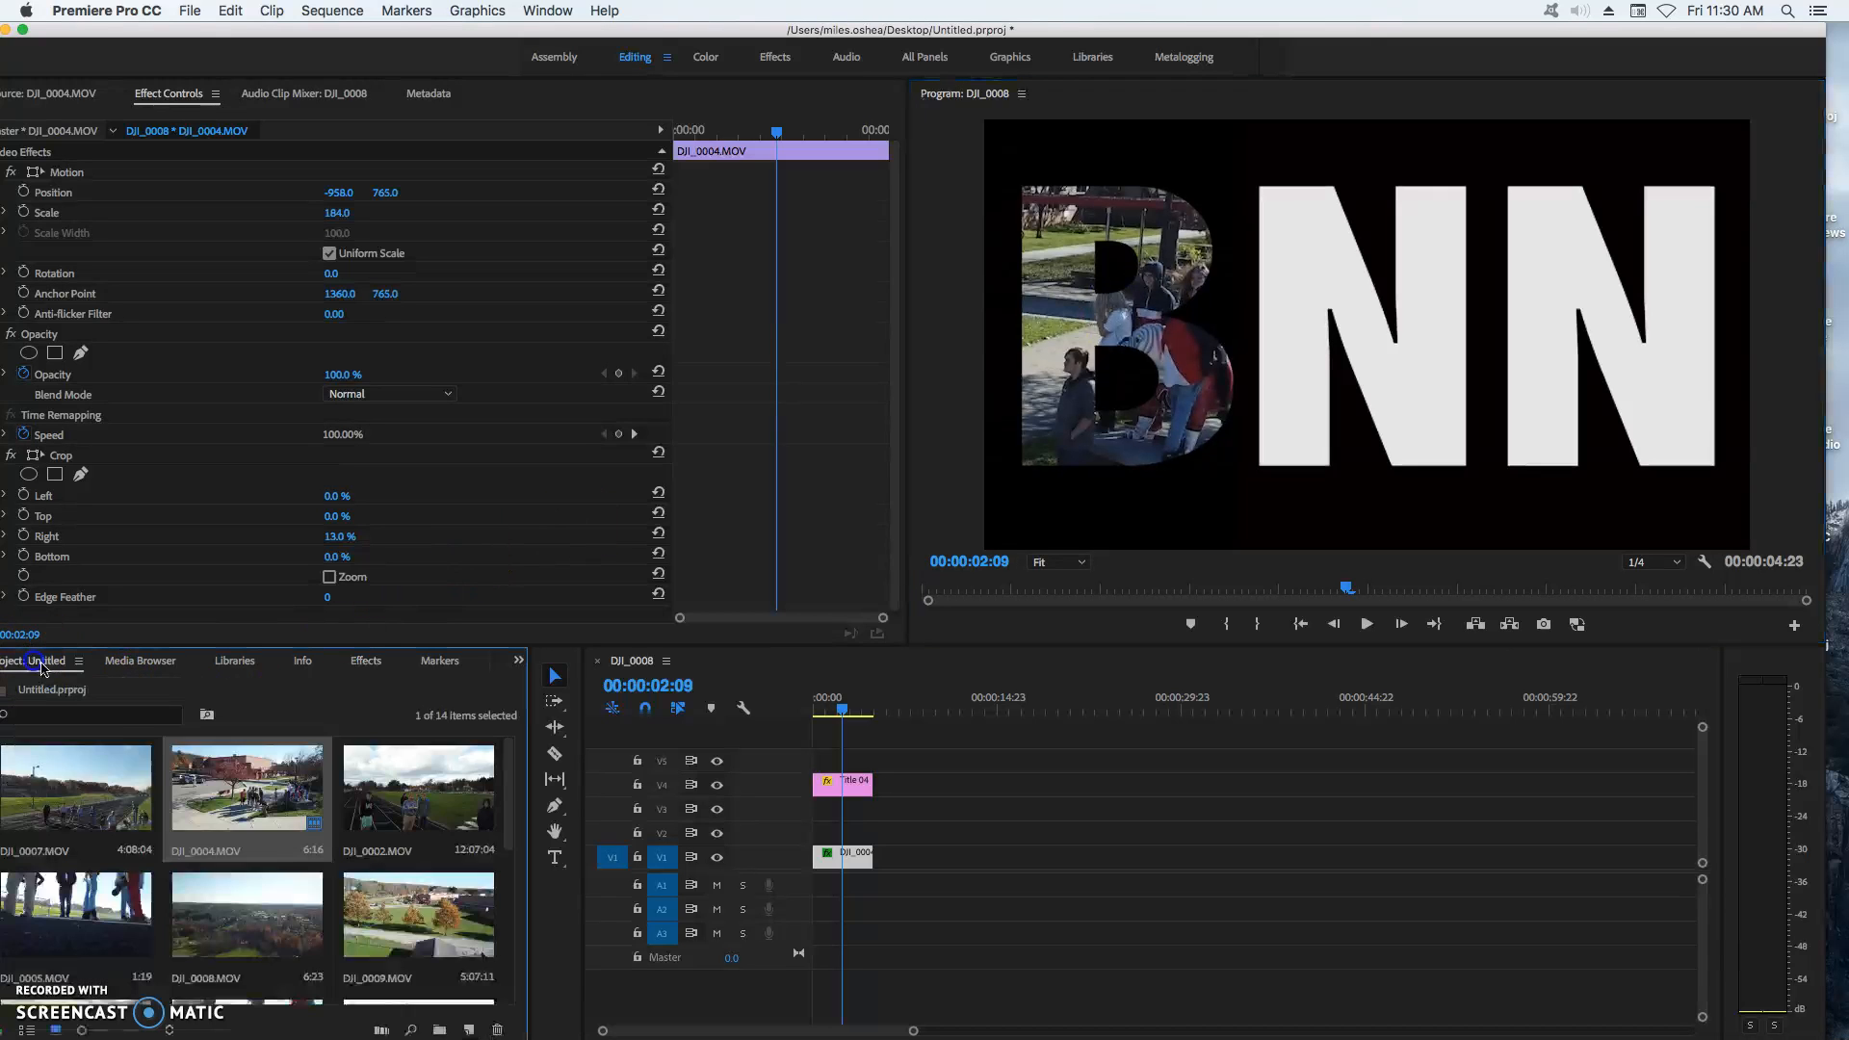
{"action": "double_click", "coordinate": [419, 785]}
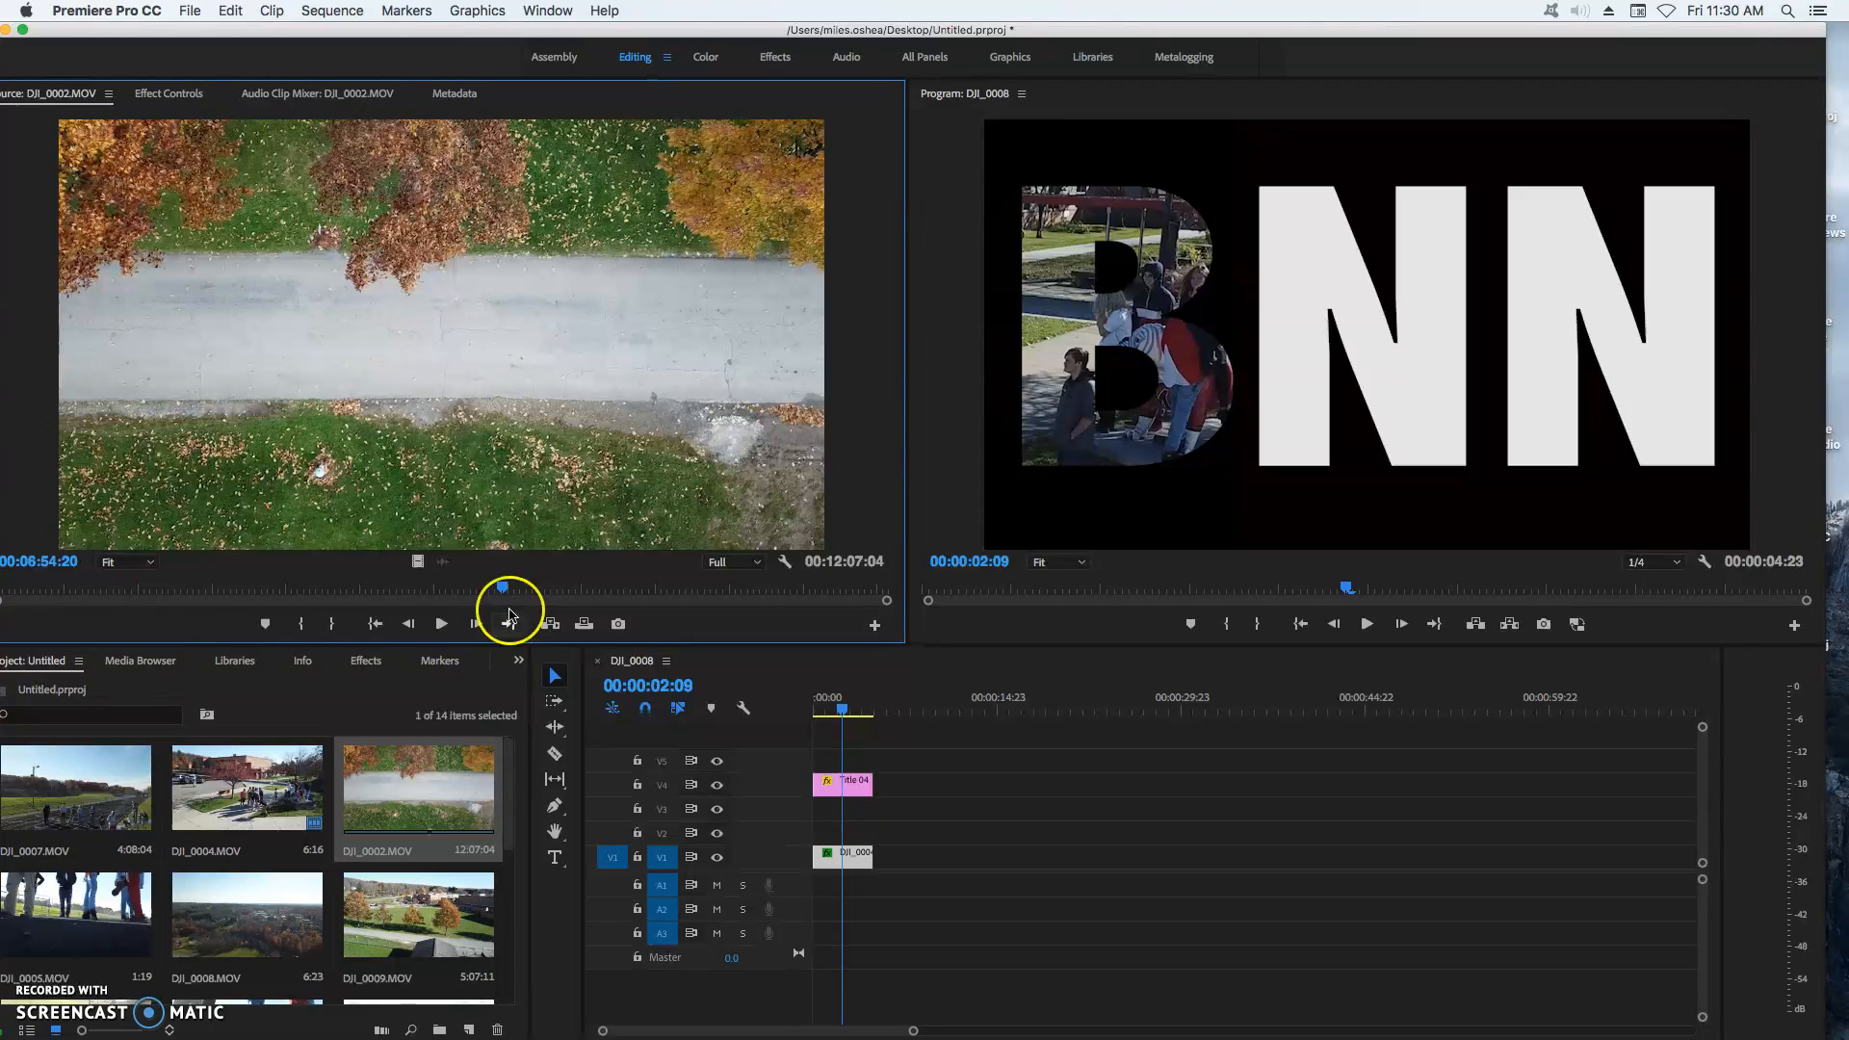
{"action": "left_click", "coordinate": [303, 623]}
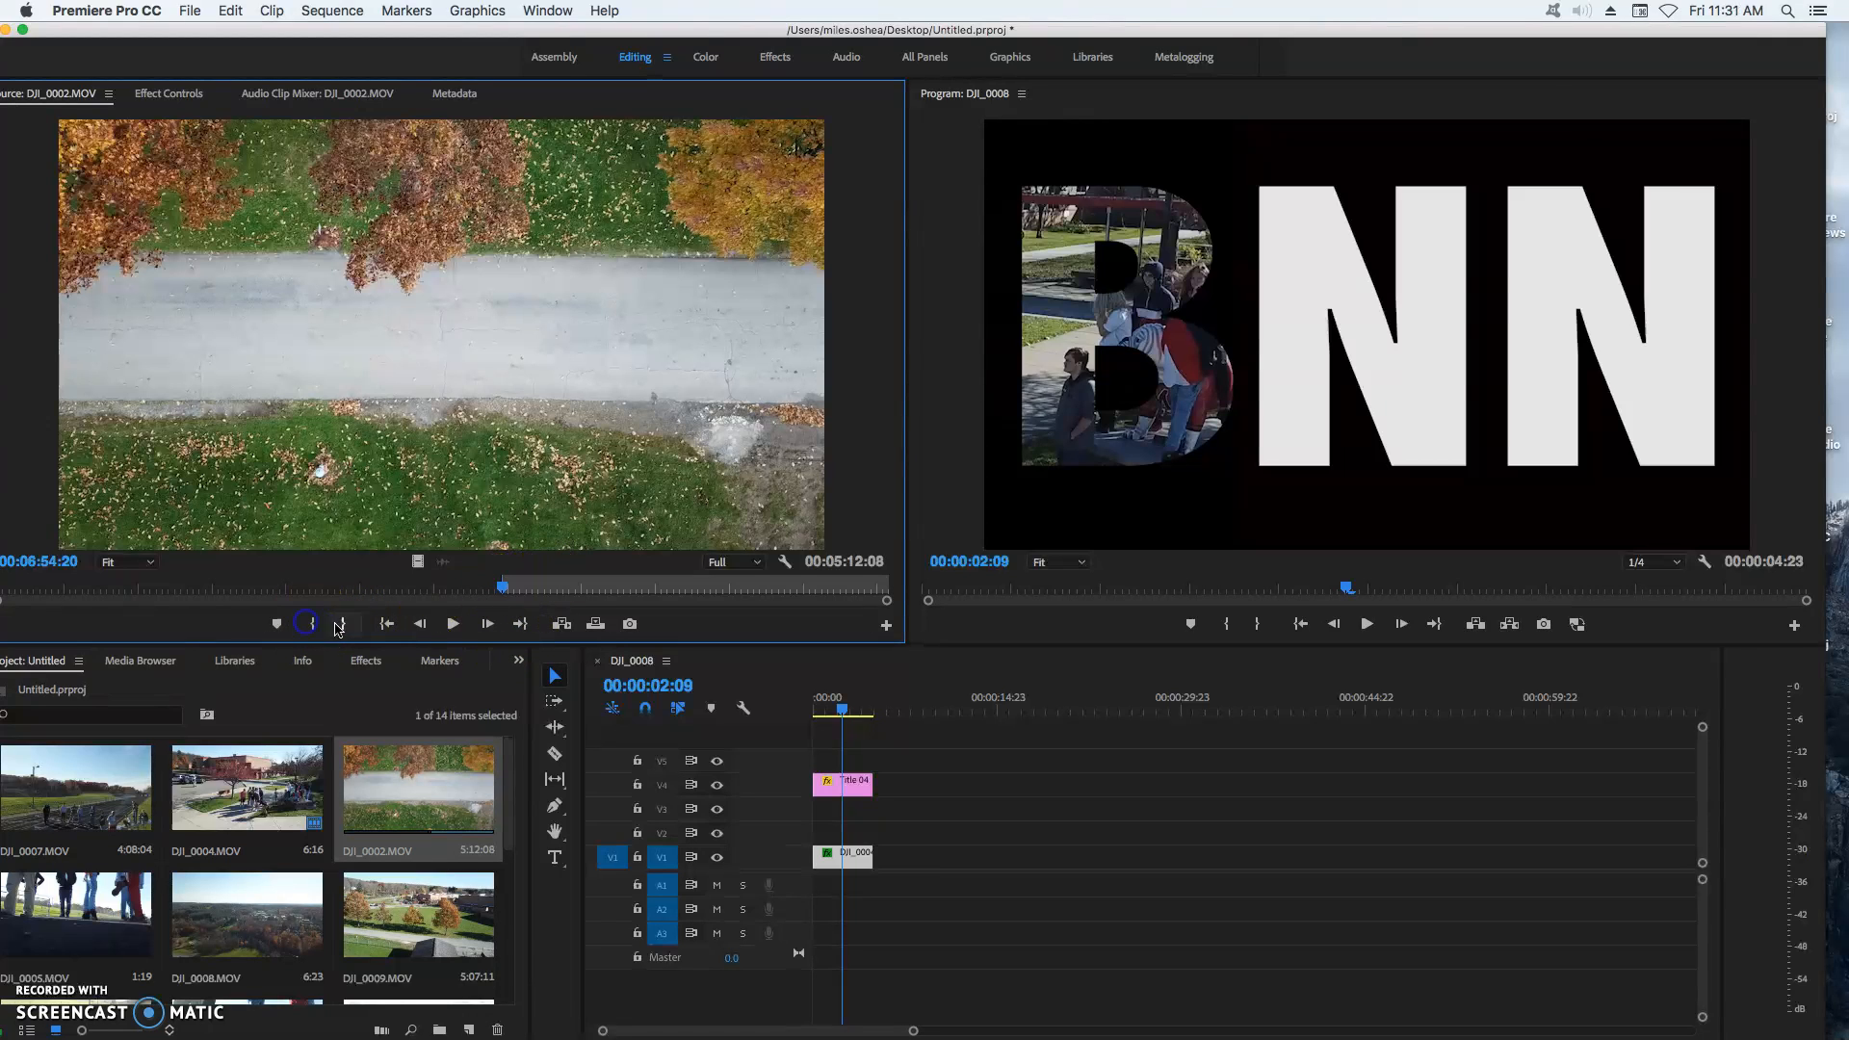
{"action": "left_click_drag", "start_coordinate": [501, 589], "coordinate": [517, 597]}
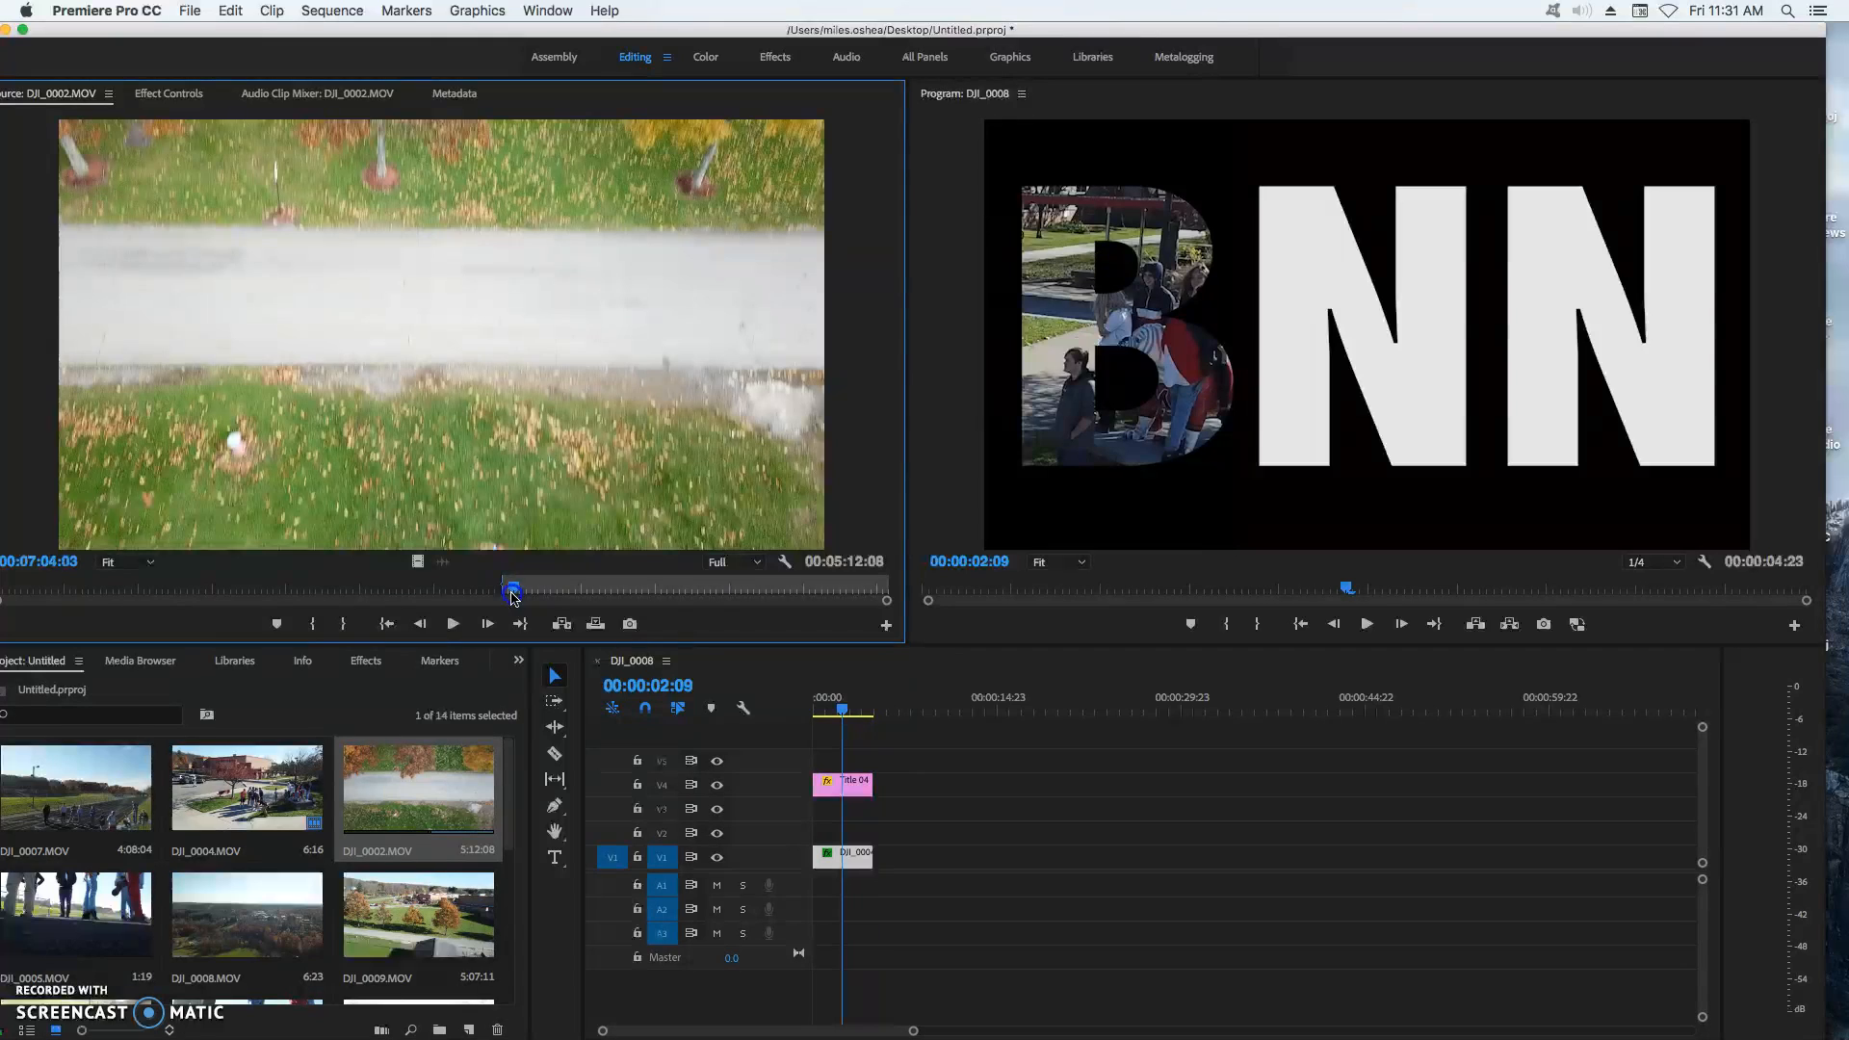
{"action": "left_click", "coordinate": [343, 625]}
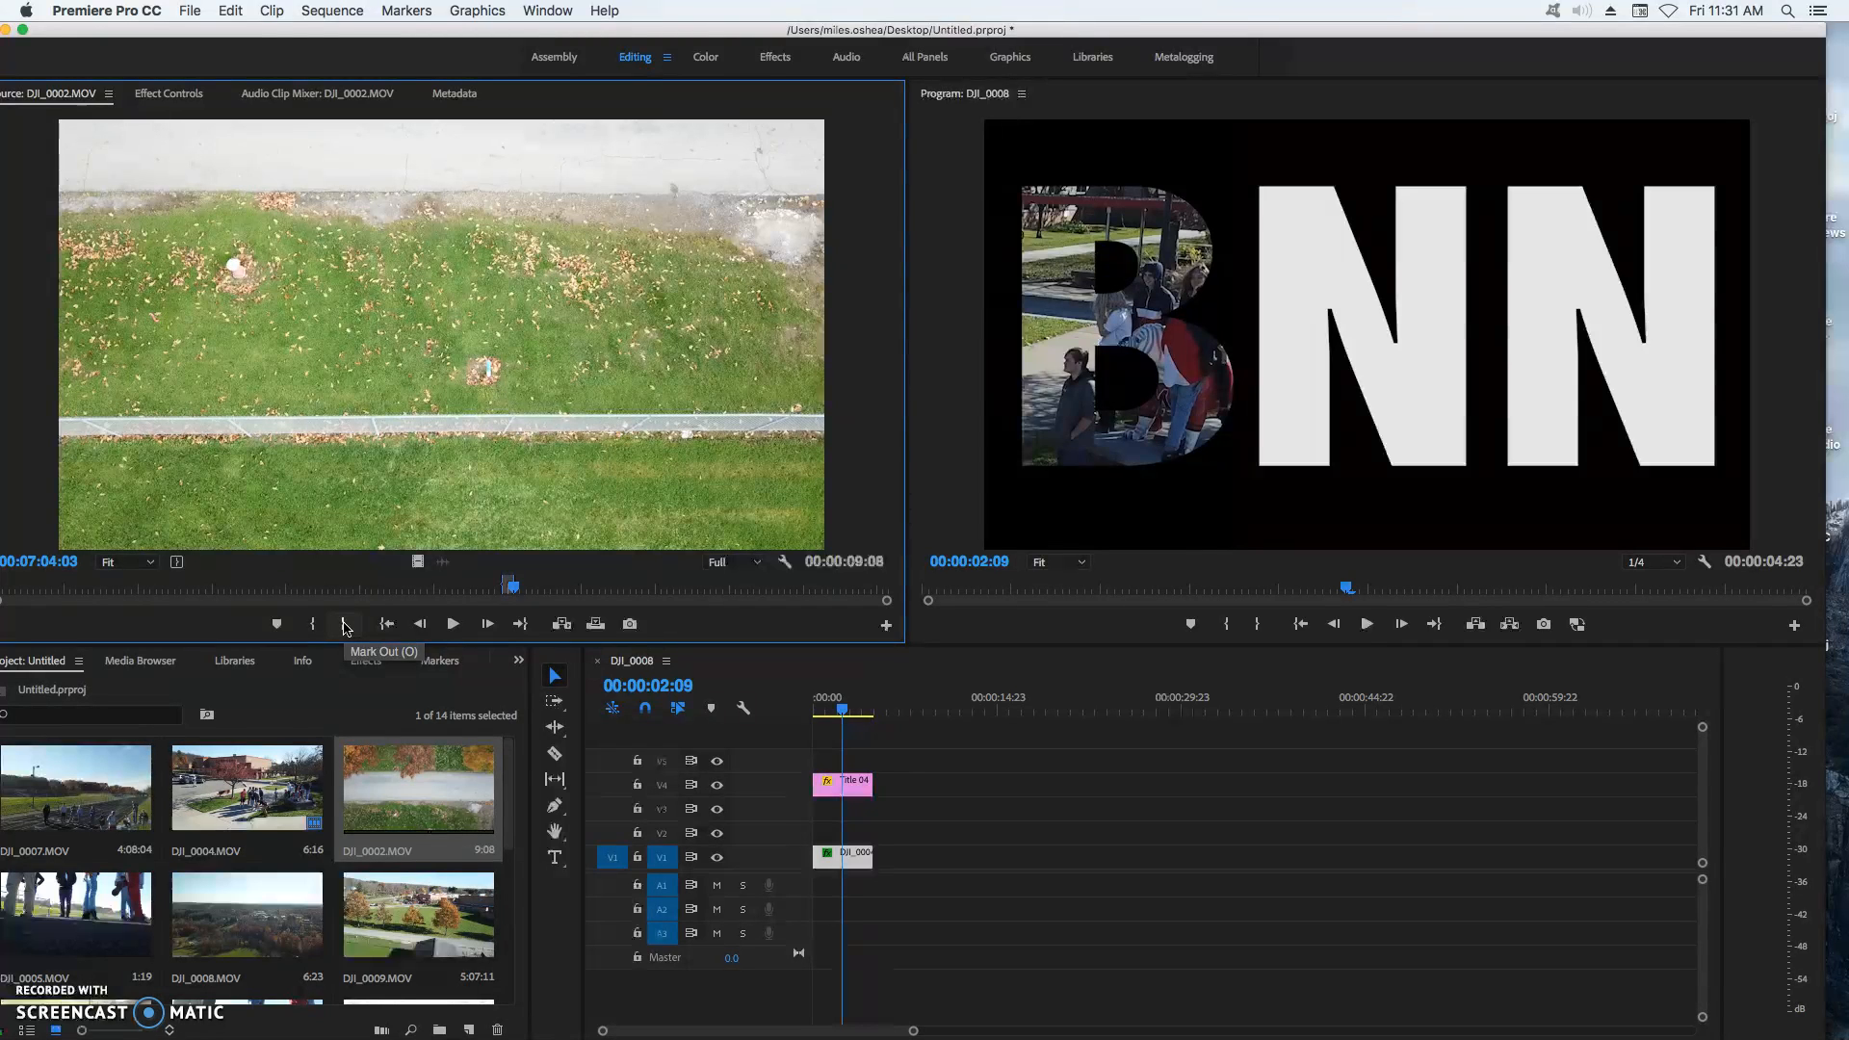
{"action": "left_click", "coordinate": [209, 998]}
{"action": "left_click", "coordinate": [617, 572]}
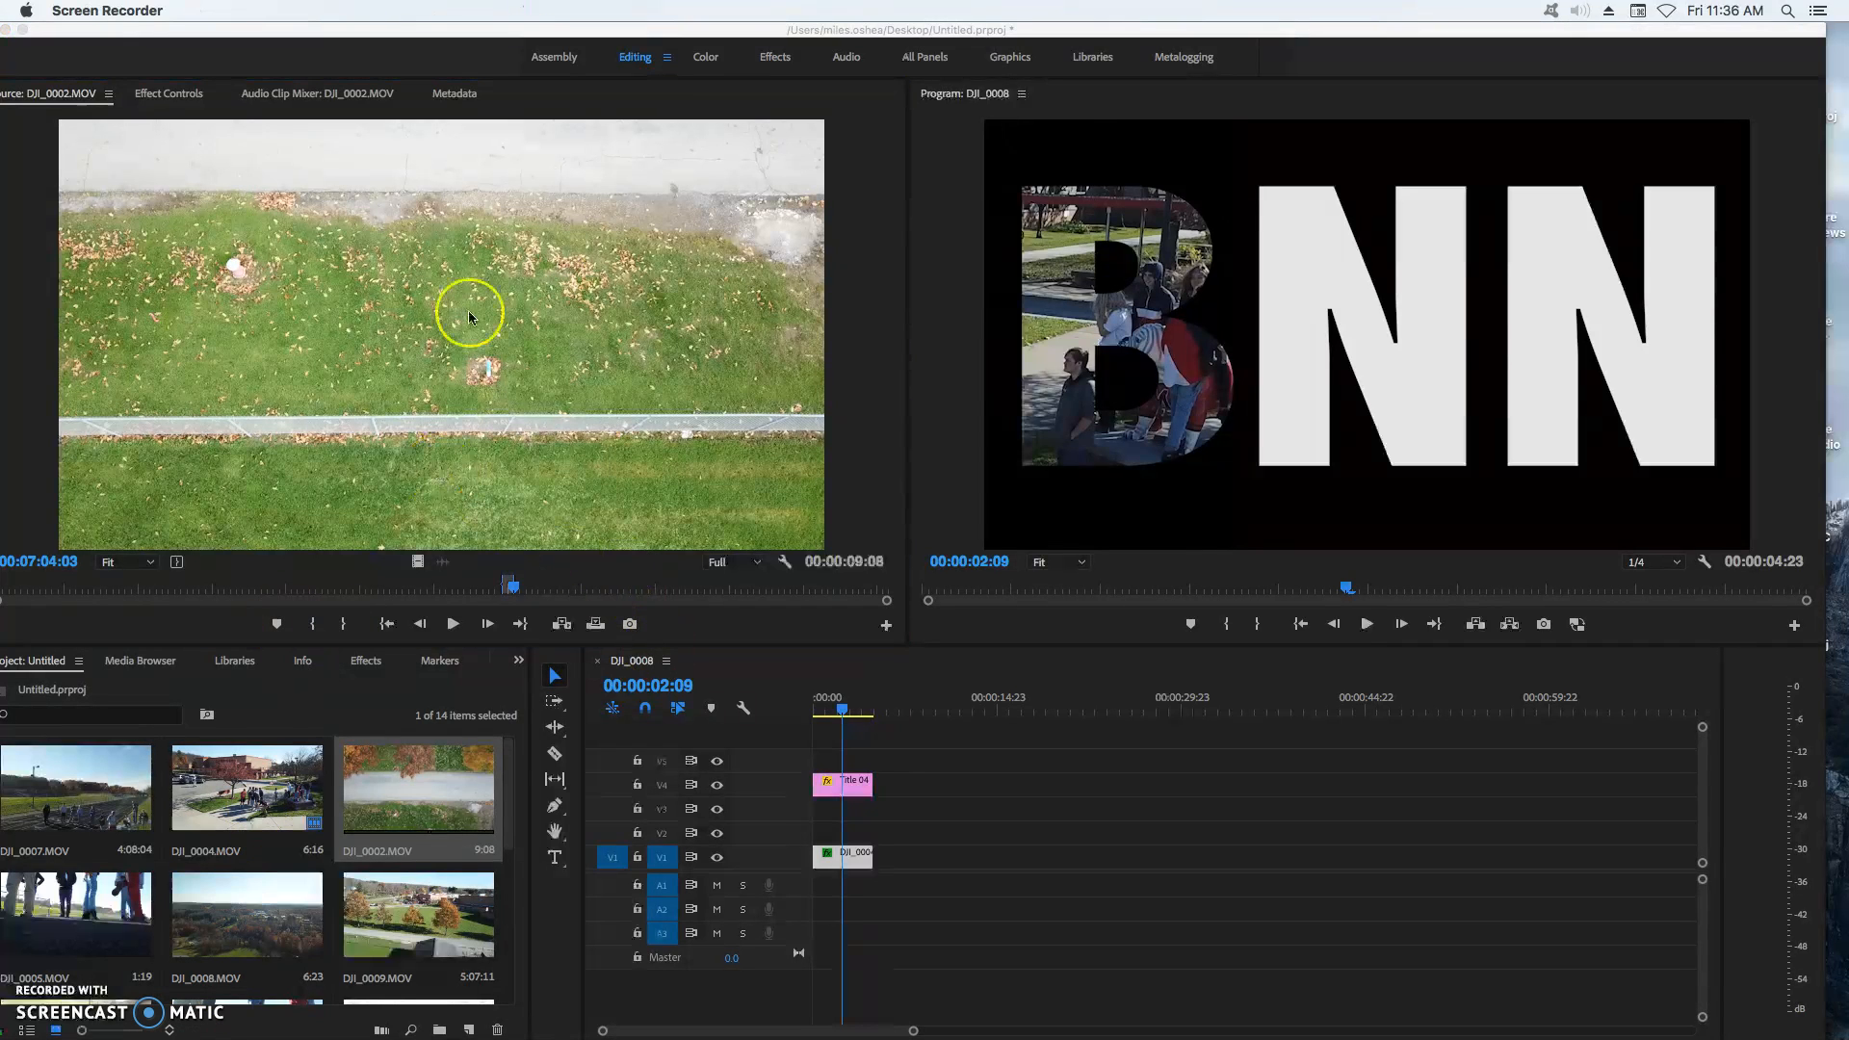
- Place only the video of the marked DJI_0002.MOV section at the start of track V2 and trim it to the title's end
{"action": "left_click", "coordinate": [390, 270]}
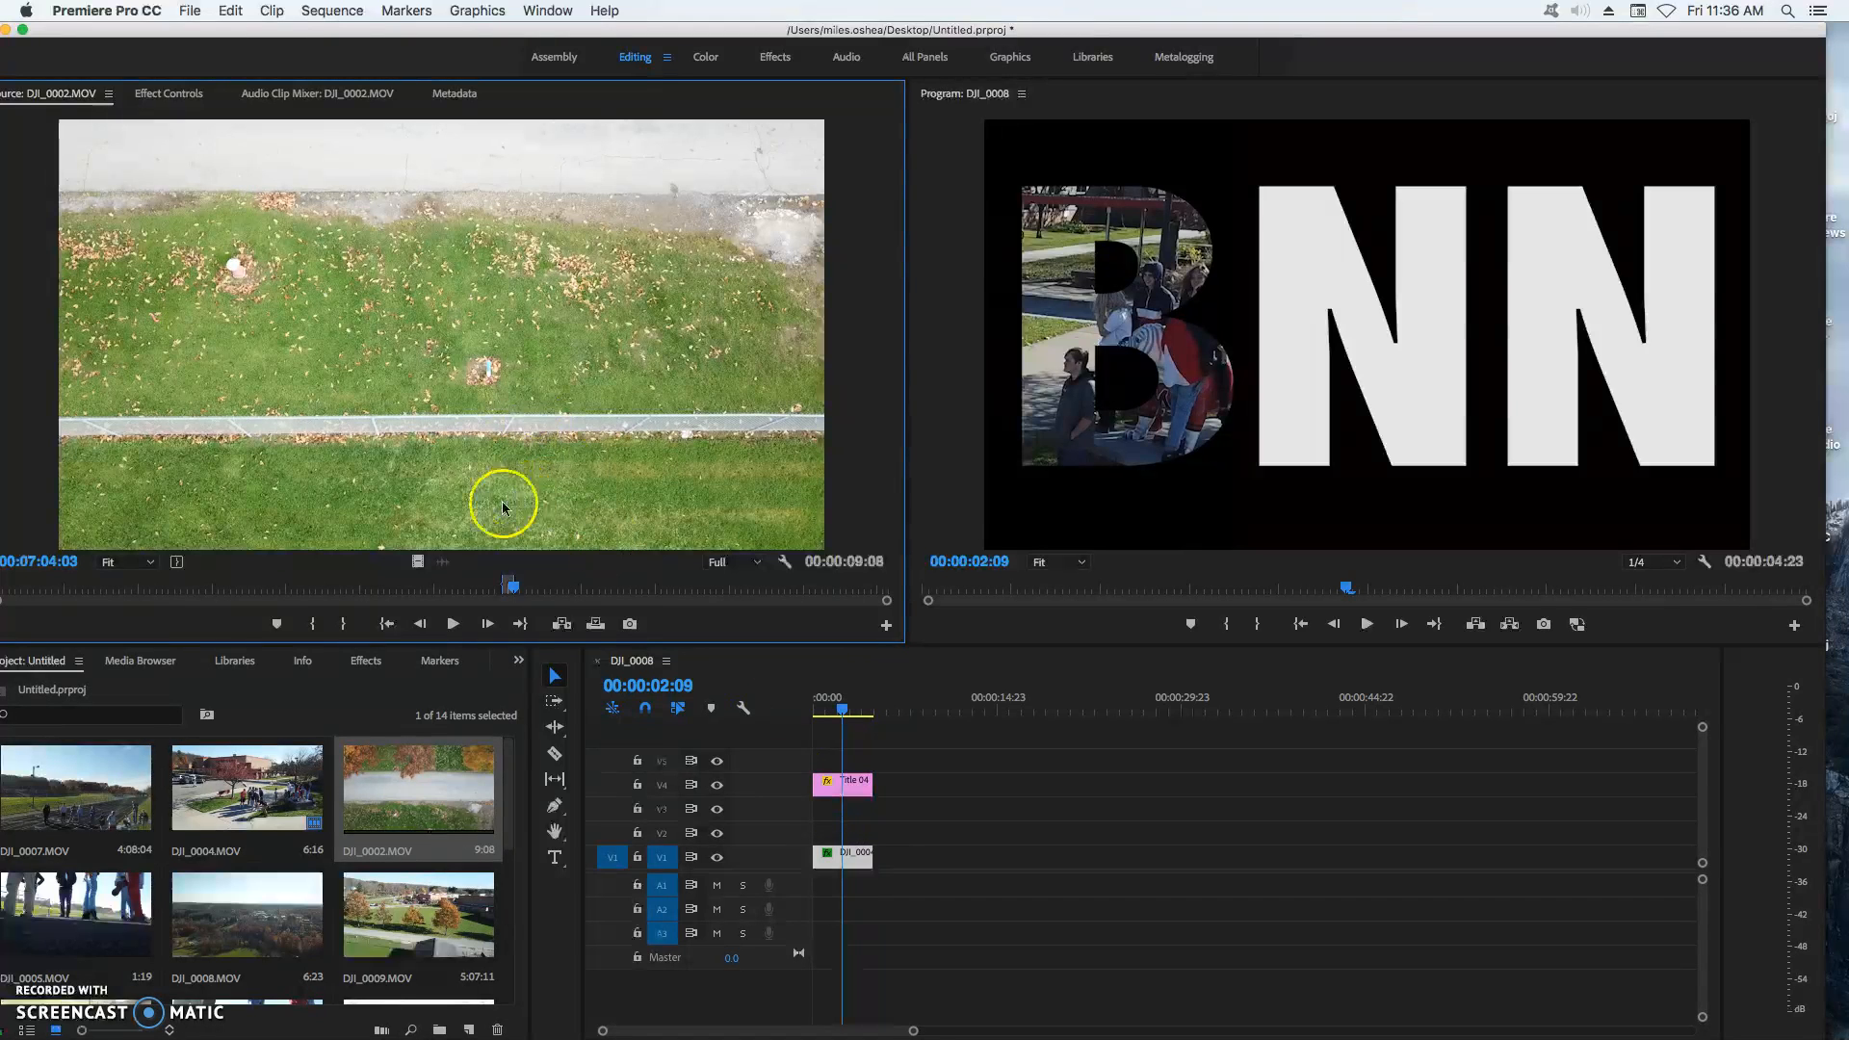
{"action": "left_click_drag", "start_coordinate": [418, 562], "coordinate": [784, 834]}
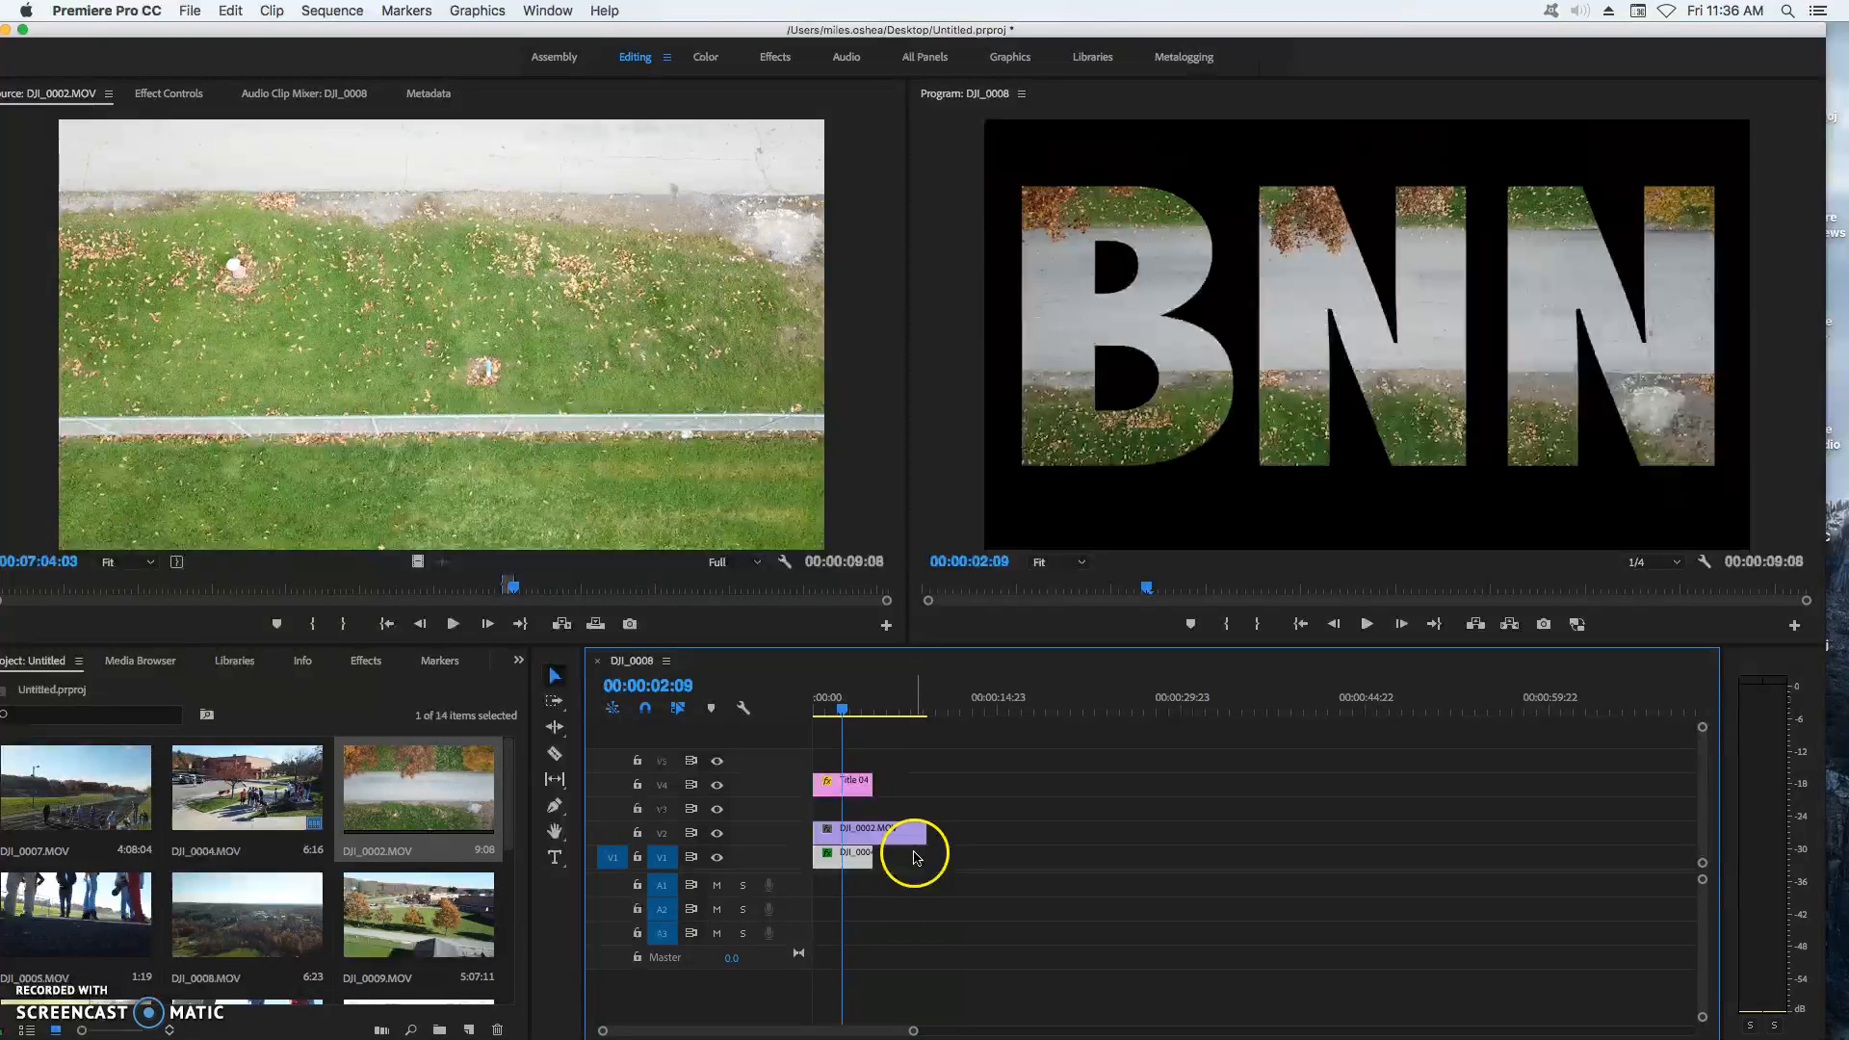
{"action": "left_click_drag", "start_coordinate": [925, 841], "coordinate": [873, 843]}
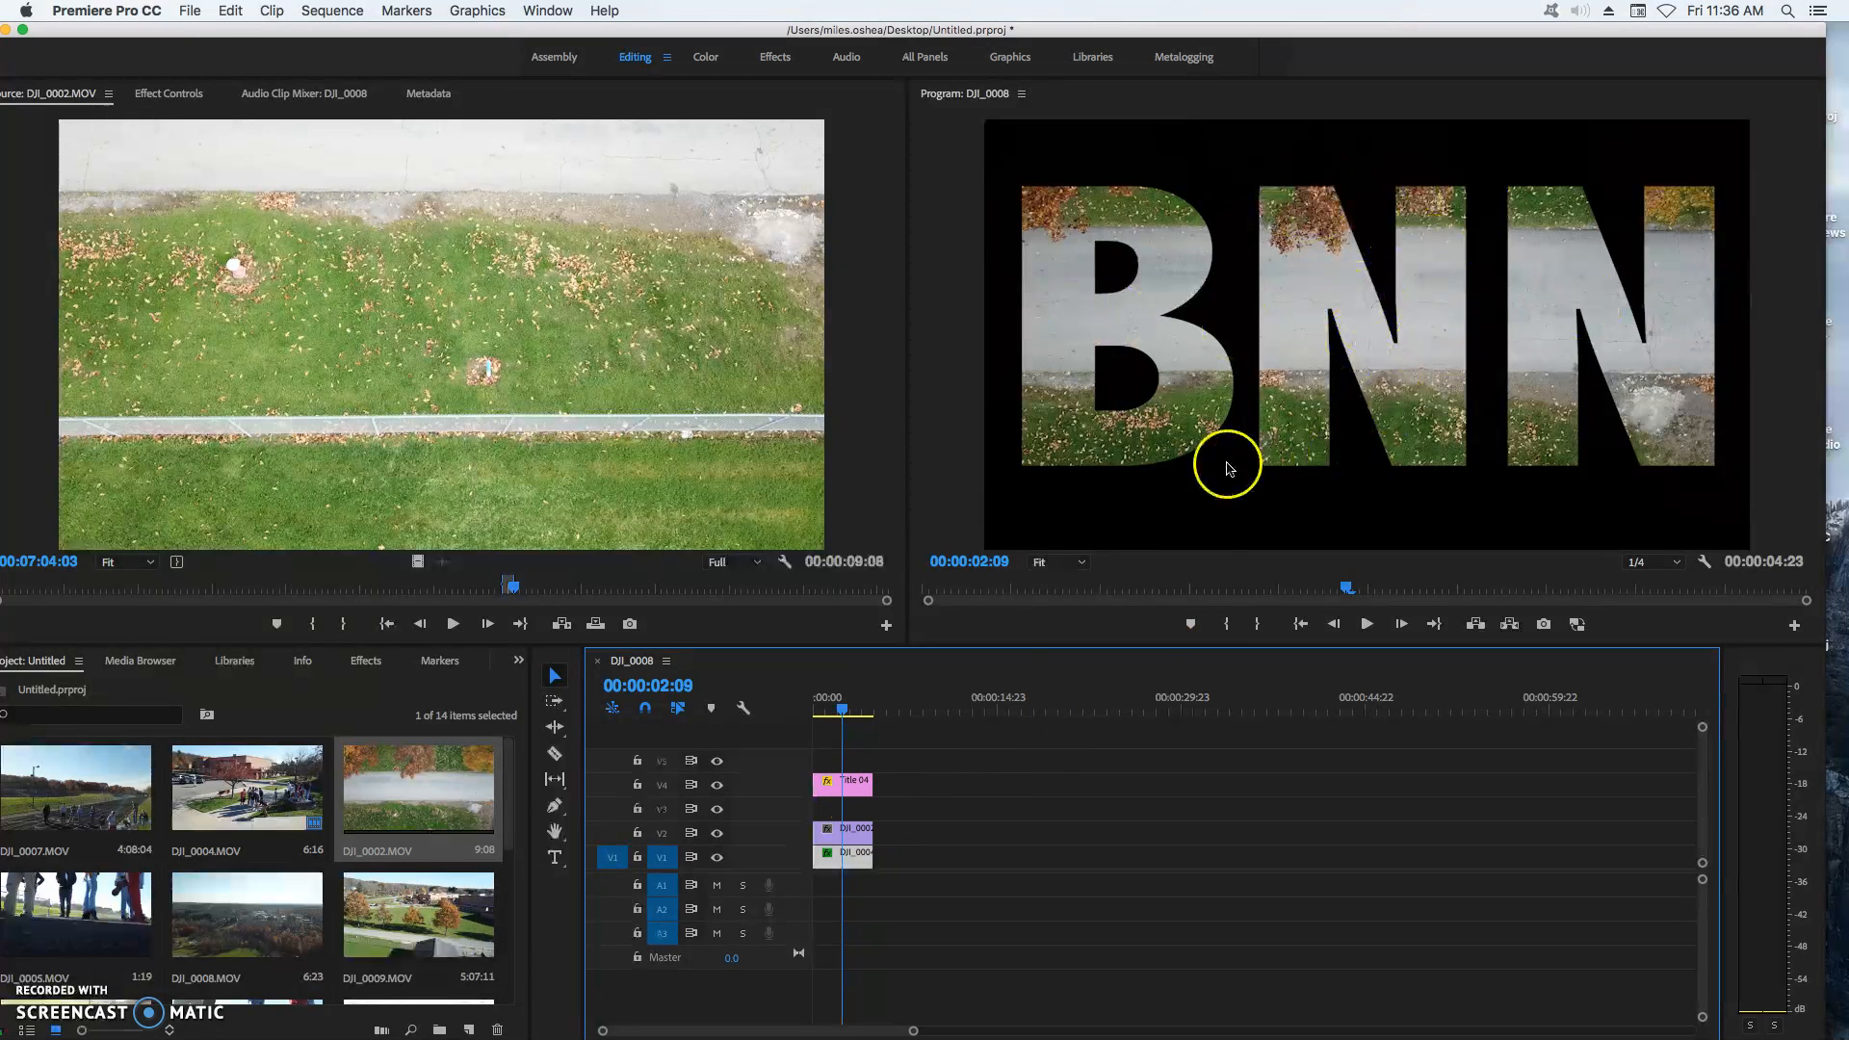
- Set the DJI_0002.MOV clip's position to 1975, 831 and its scale to 113 in the sequence
{"action": "left_click", "coordinate": [847, 830]}
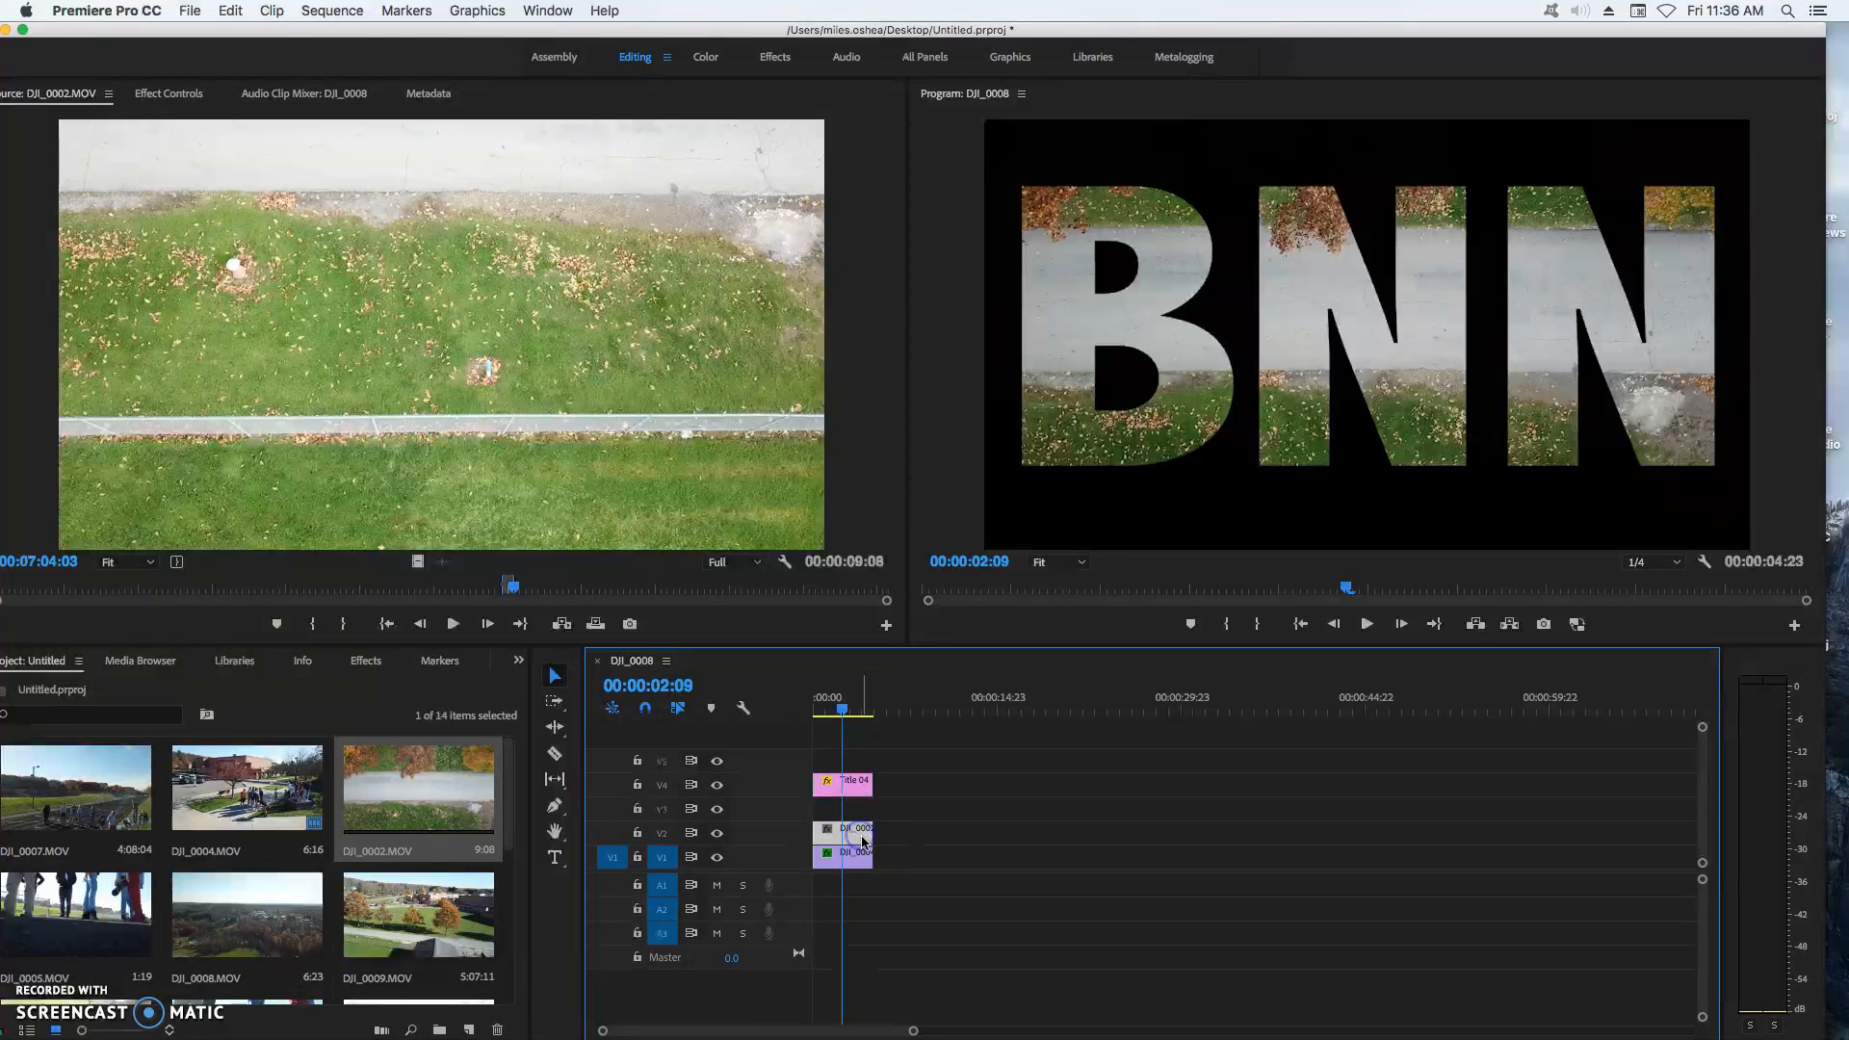
{"action": "left_click", "coordinate": [183, 93]}
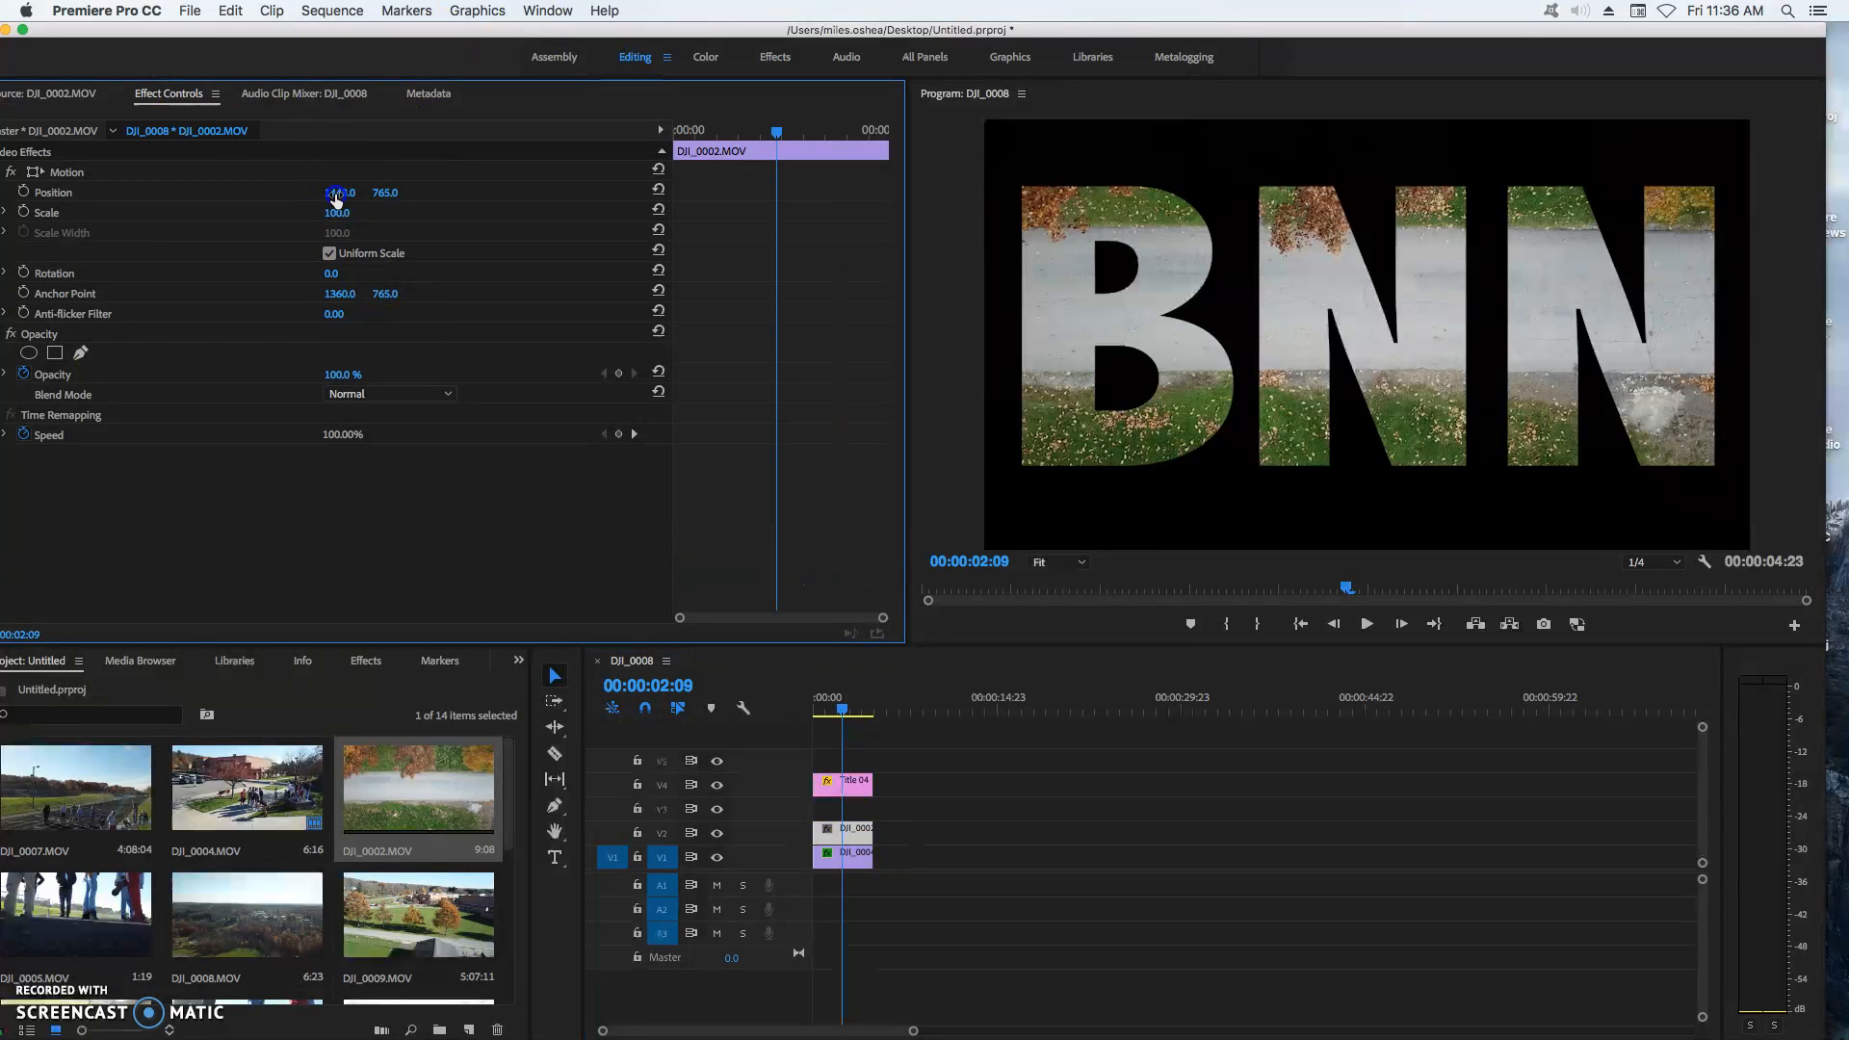
{"action": "mouse_move", "coordinate": [336, 199]}
{"action": "left_mouse_down"}
{"action": "mouse_move", "coordinate": [328, 220]}
{"action": "mouse_move", "coordinate": [384, 193]}
{"action": "mouse_move", "coordinate": [340, 200]}
{"action": "left_mouse_up"}
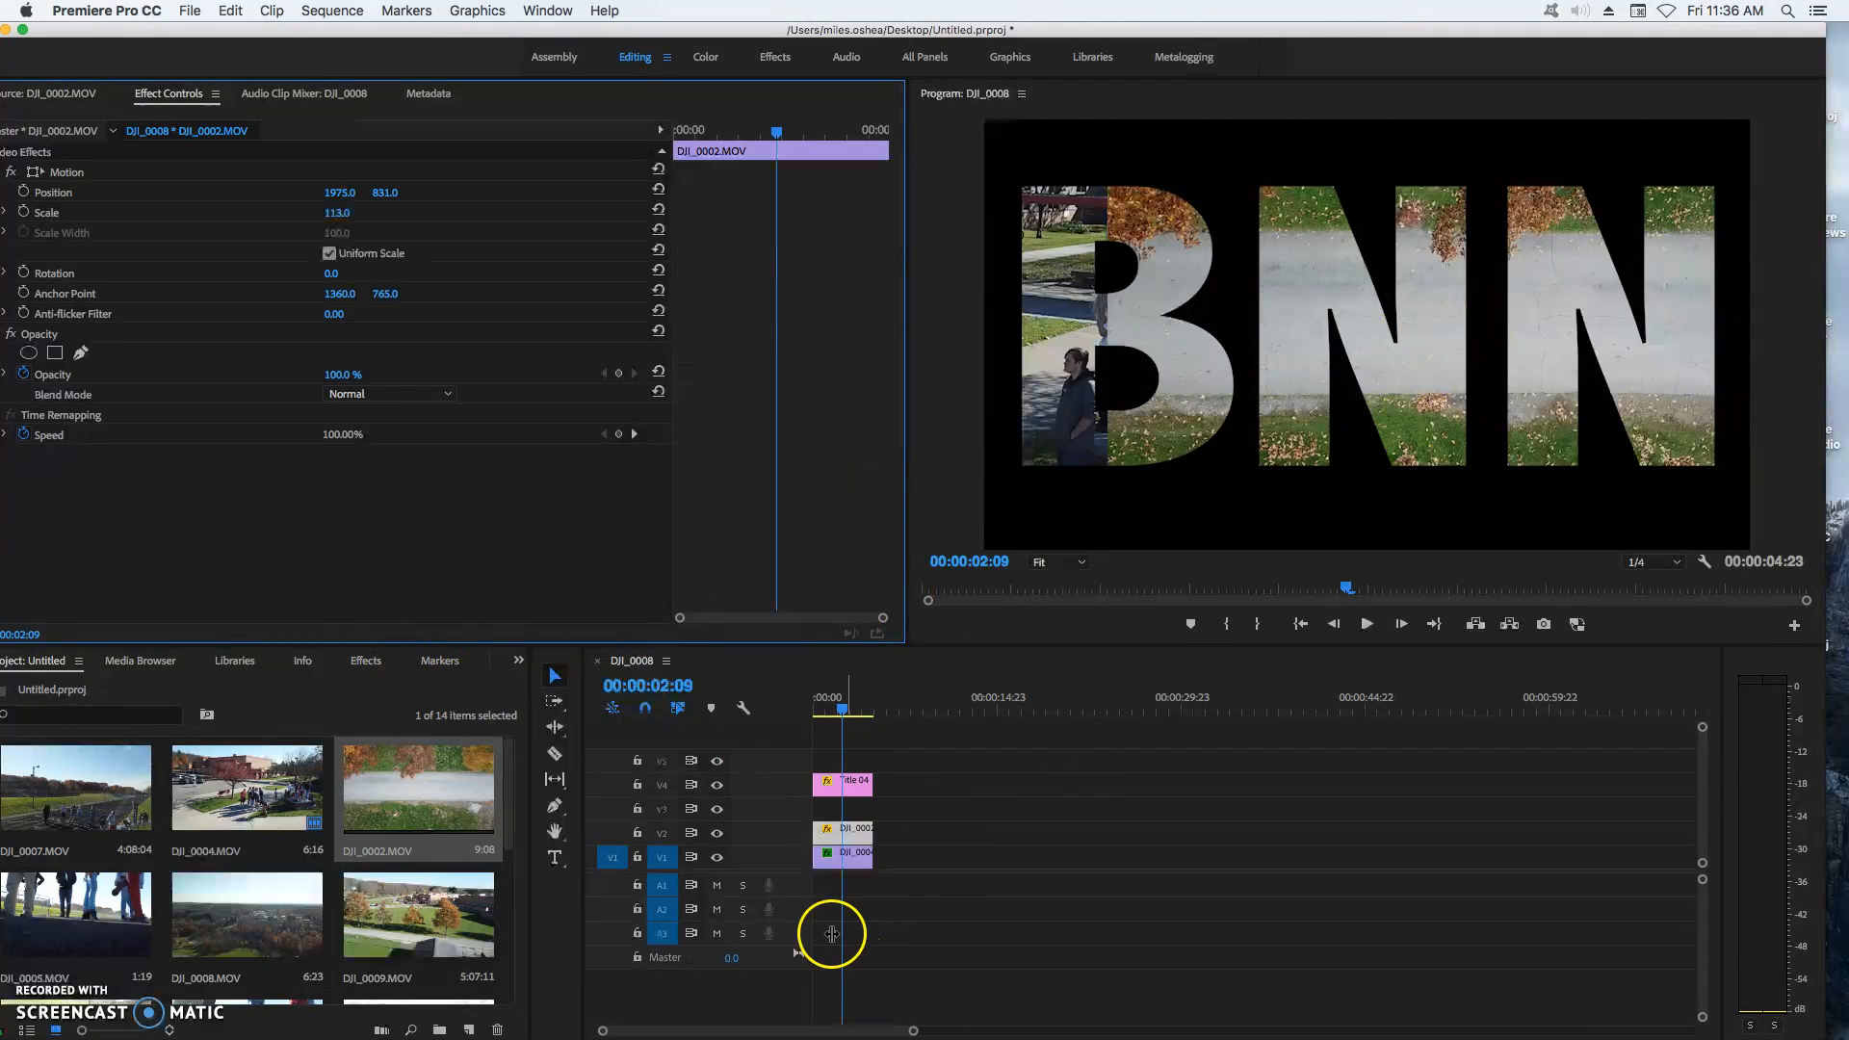
- Apply the Crop effect to the DJI_0002.MOV clip and crop 16% from the left and 54% from the right, leaving the middle N filled
{"action": "left_click", "coordinate": [365, 661]}
{"action": "double_click", "coordinate": [100, 832]}
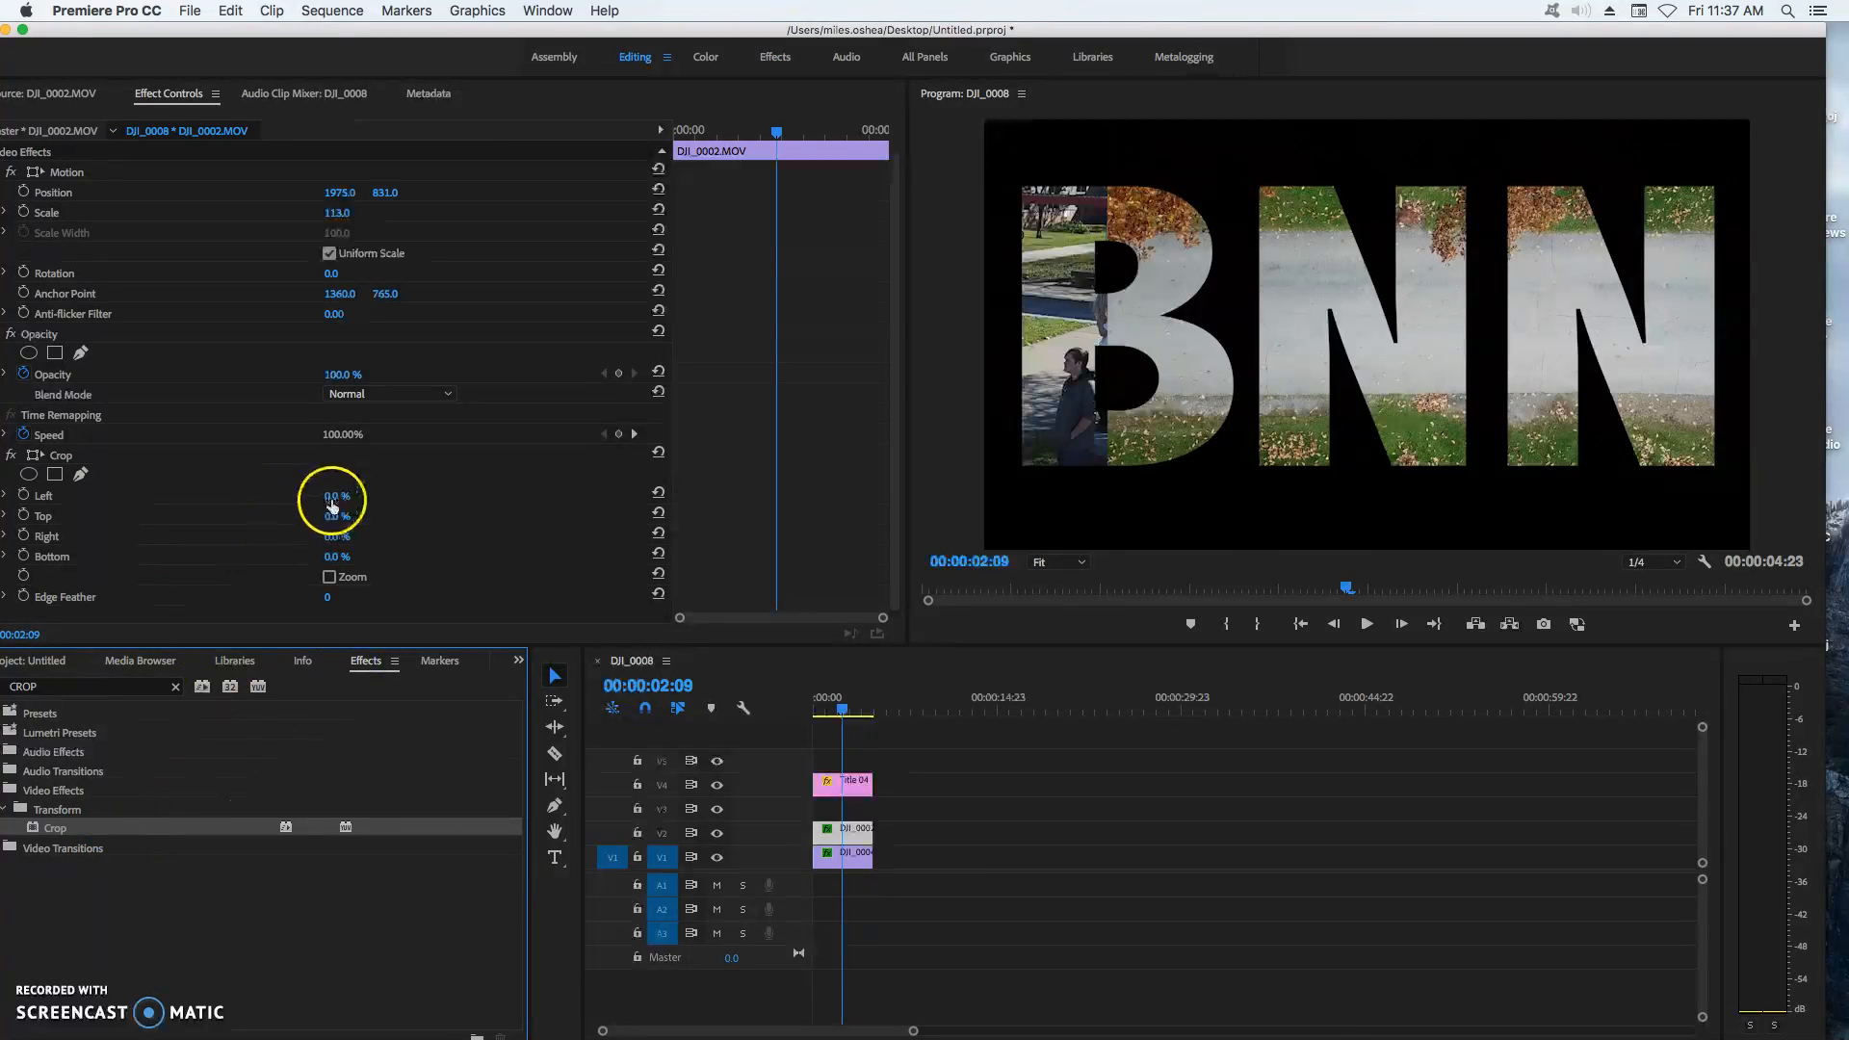
{"action": "left_click_drag", "start_coordinate": [331, 497], "coordinate": [352, 538]}
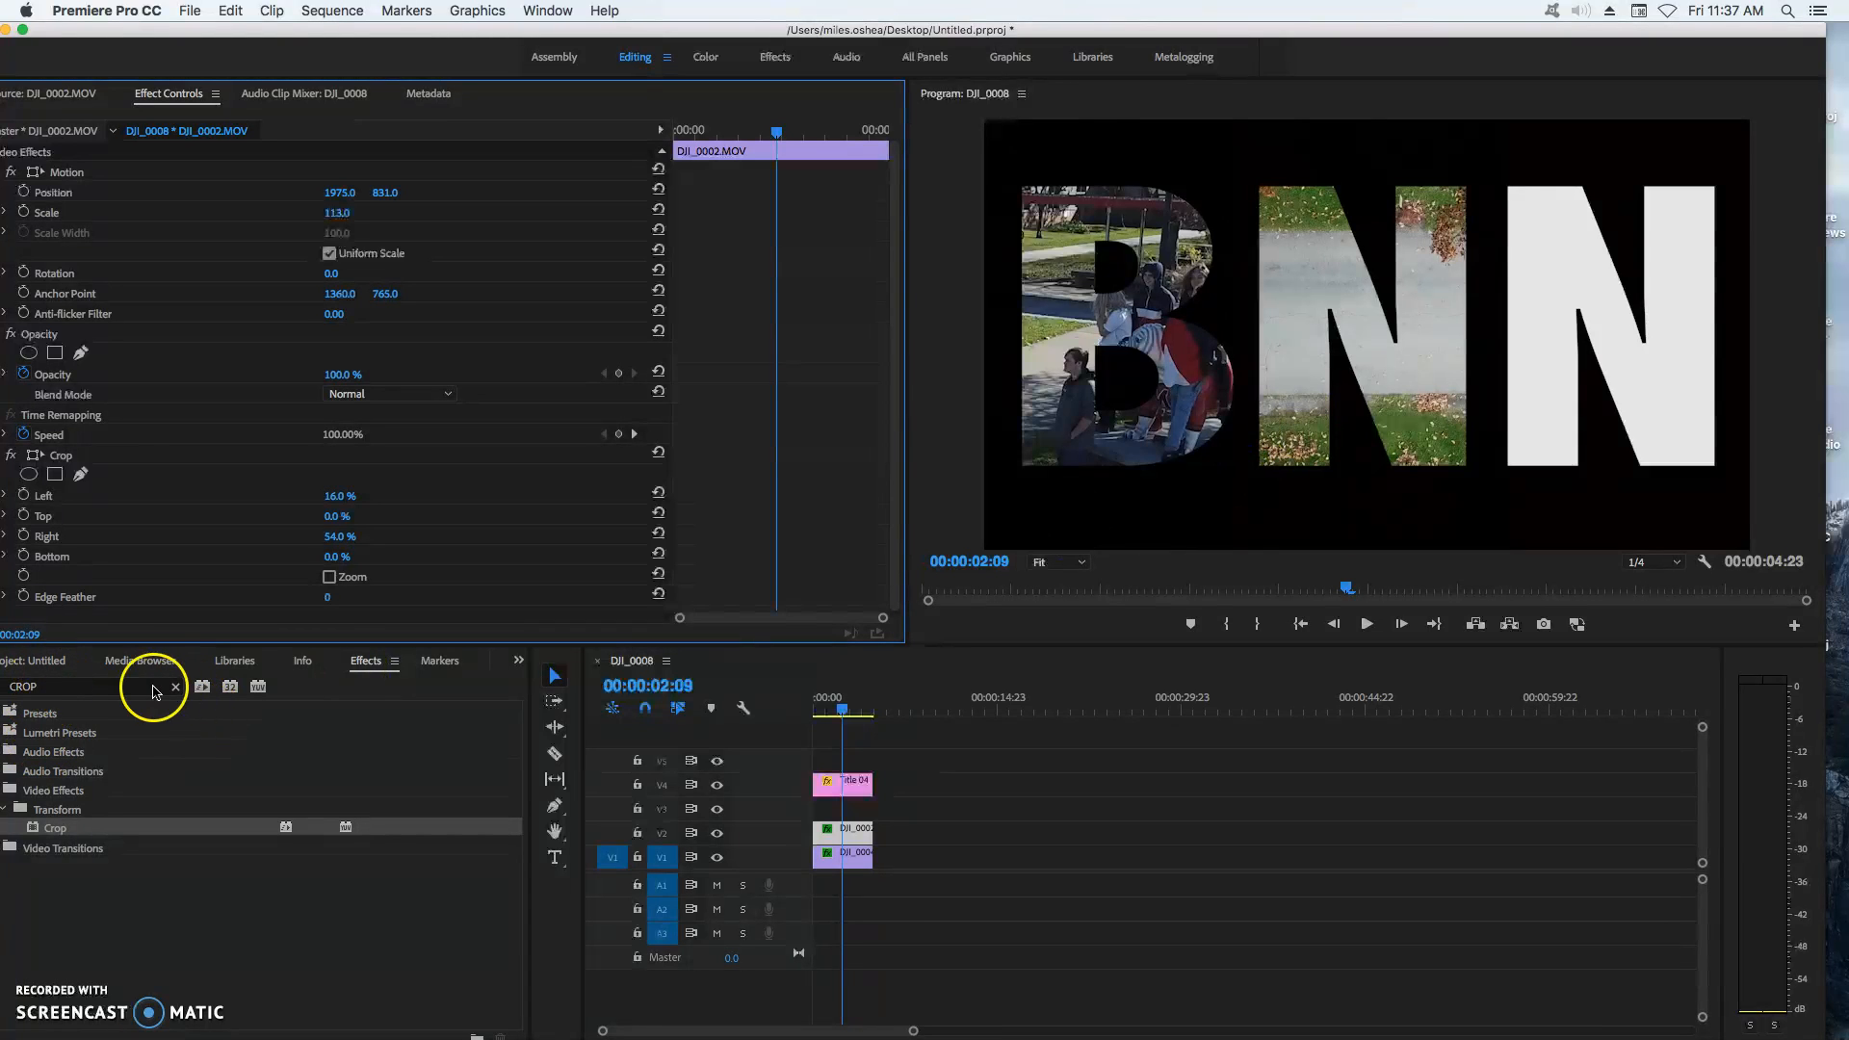
- Open DJI_0008.MOV in the source monitor, mark an in point at 00:02:56:21 and preview the footage from there
{"action": "left_click", "coordinate": [50, 661]}
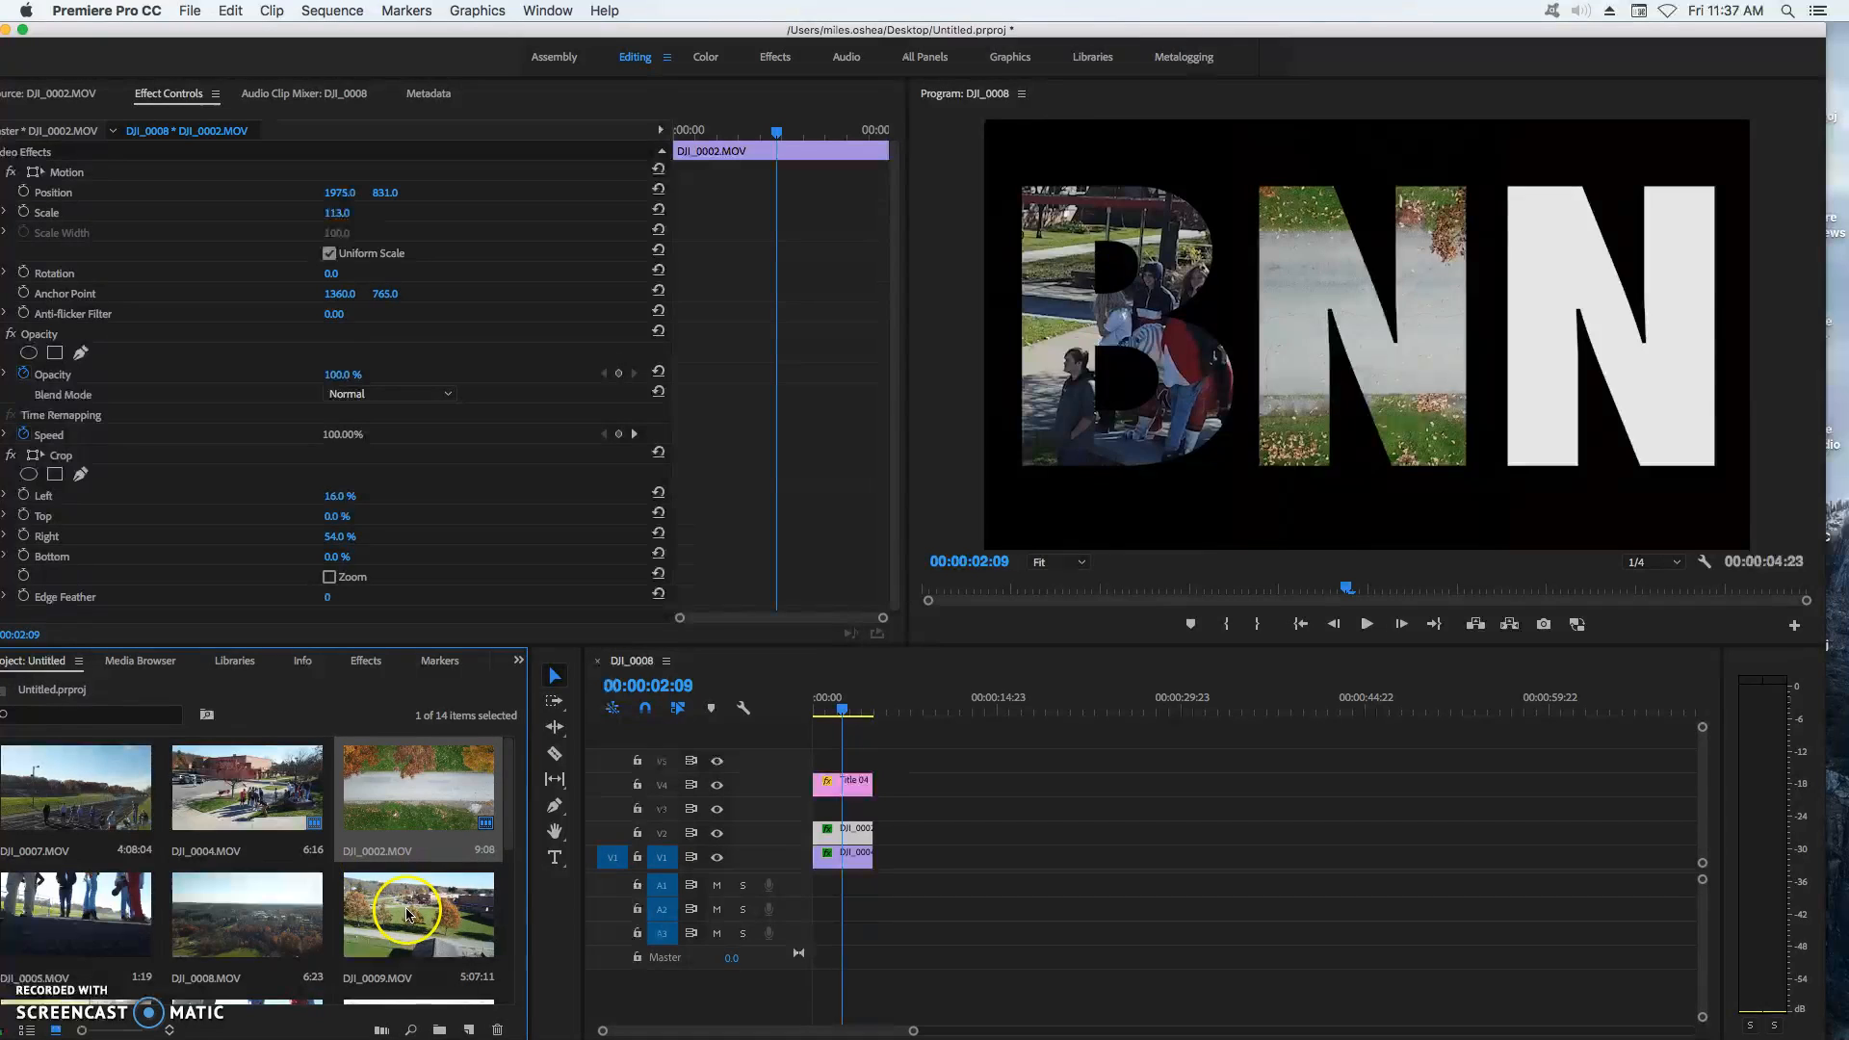
{"action": "double_click", "coordinate": [278, 927]}
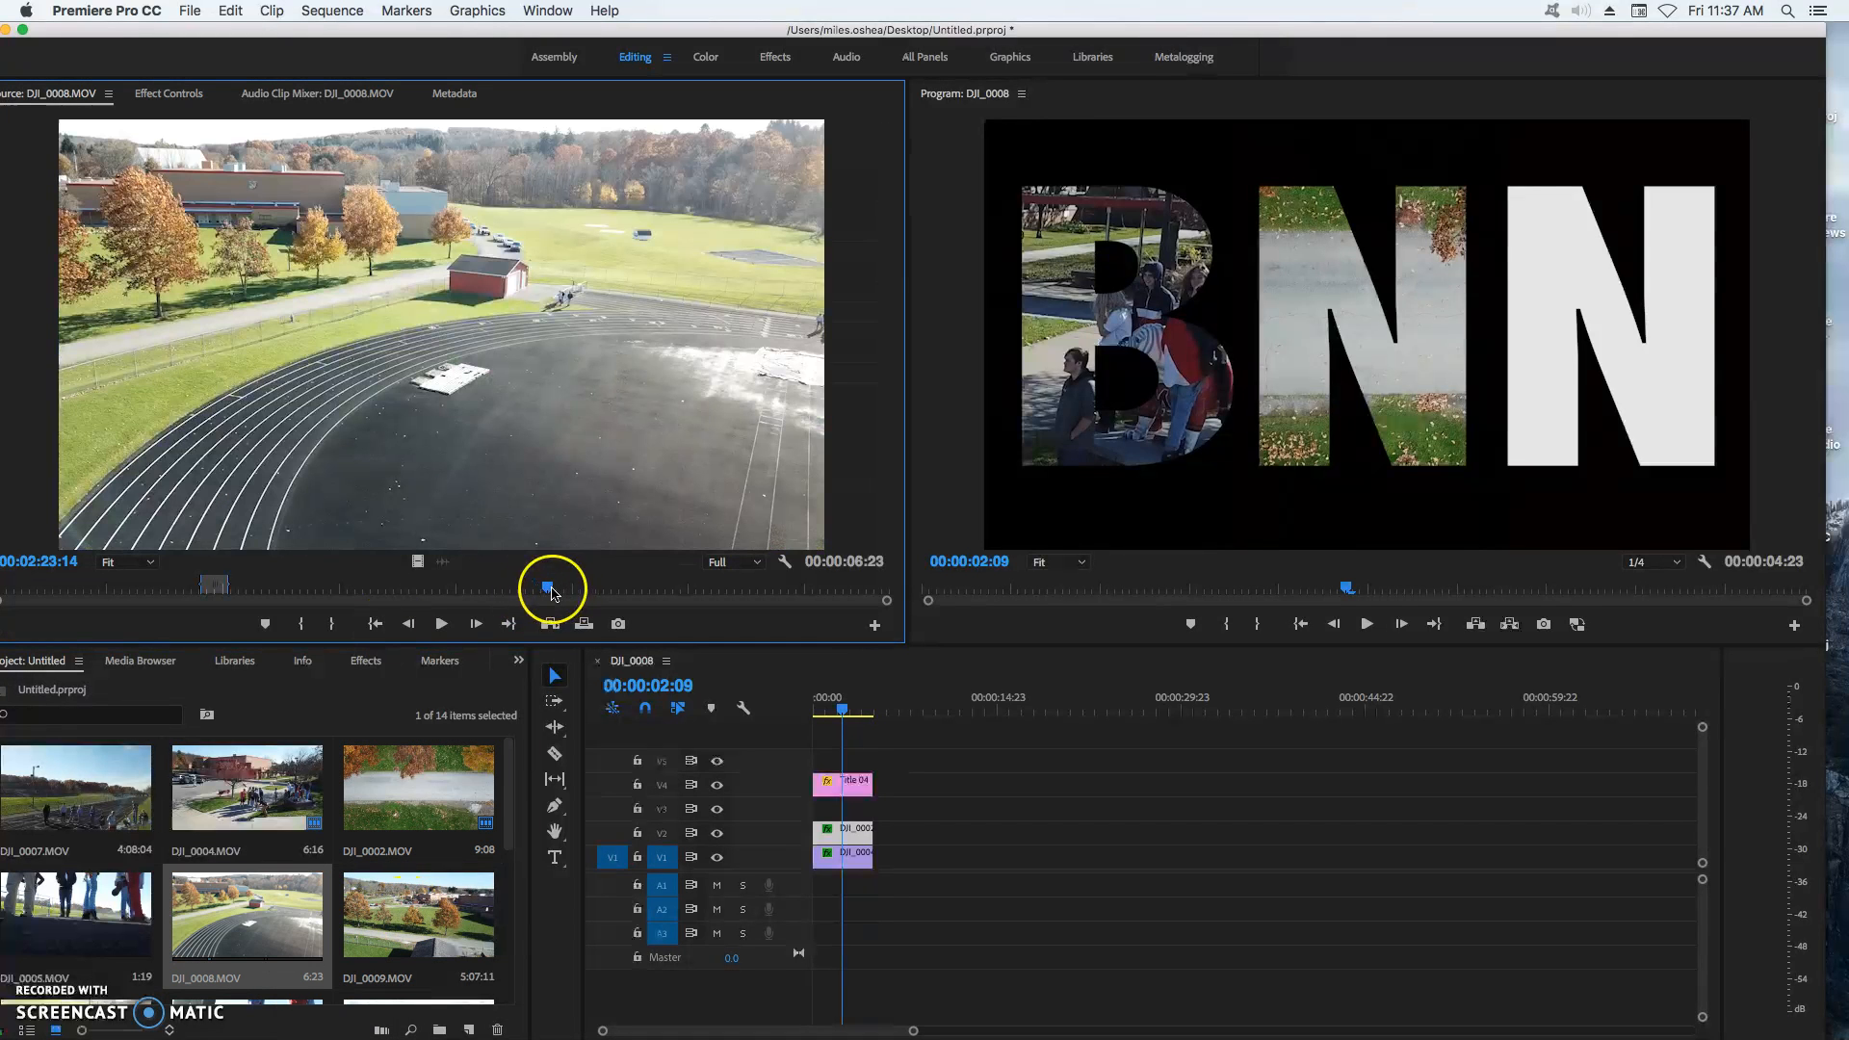
{"action": "left_click_drag", "start_coordinate": [536, 590], "coordinate": [690, 597]}
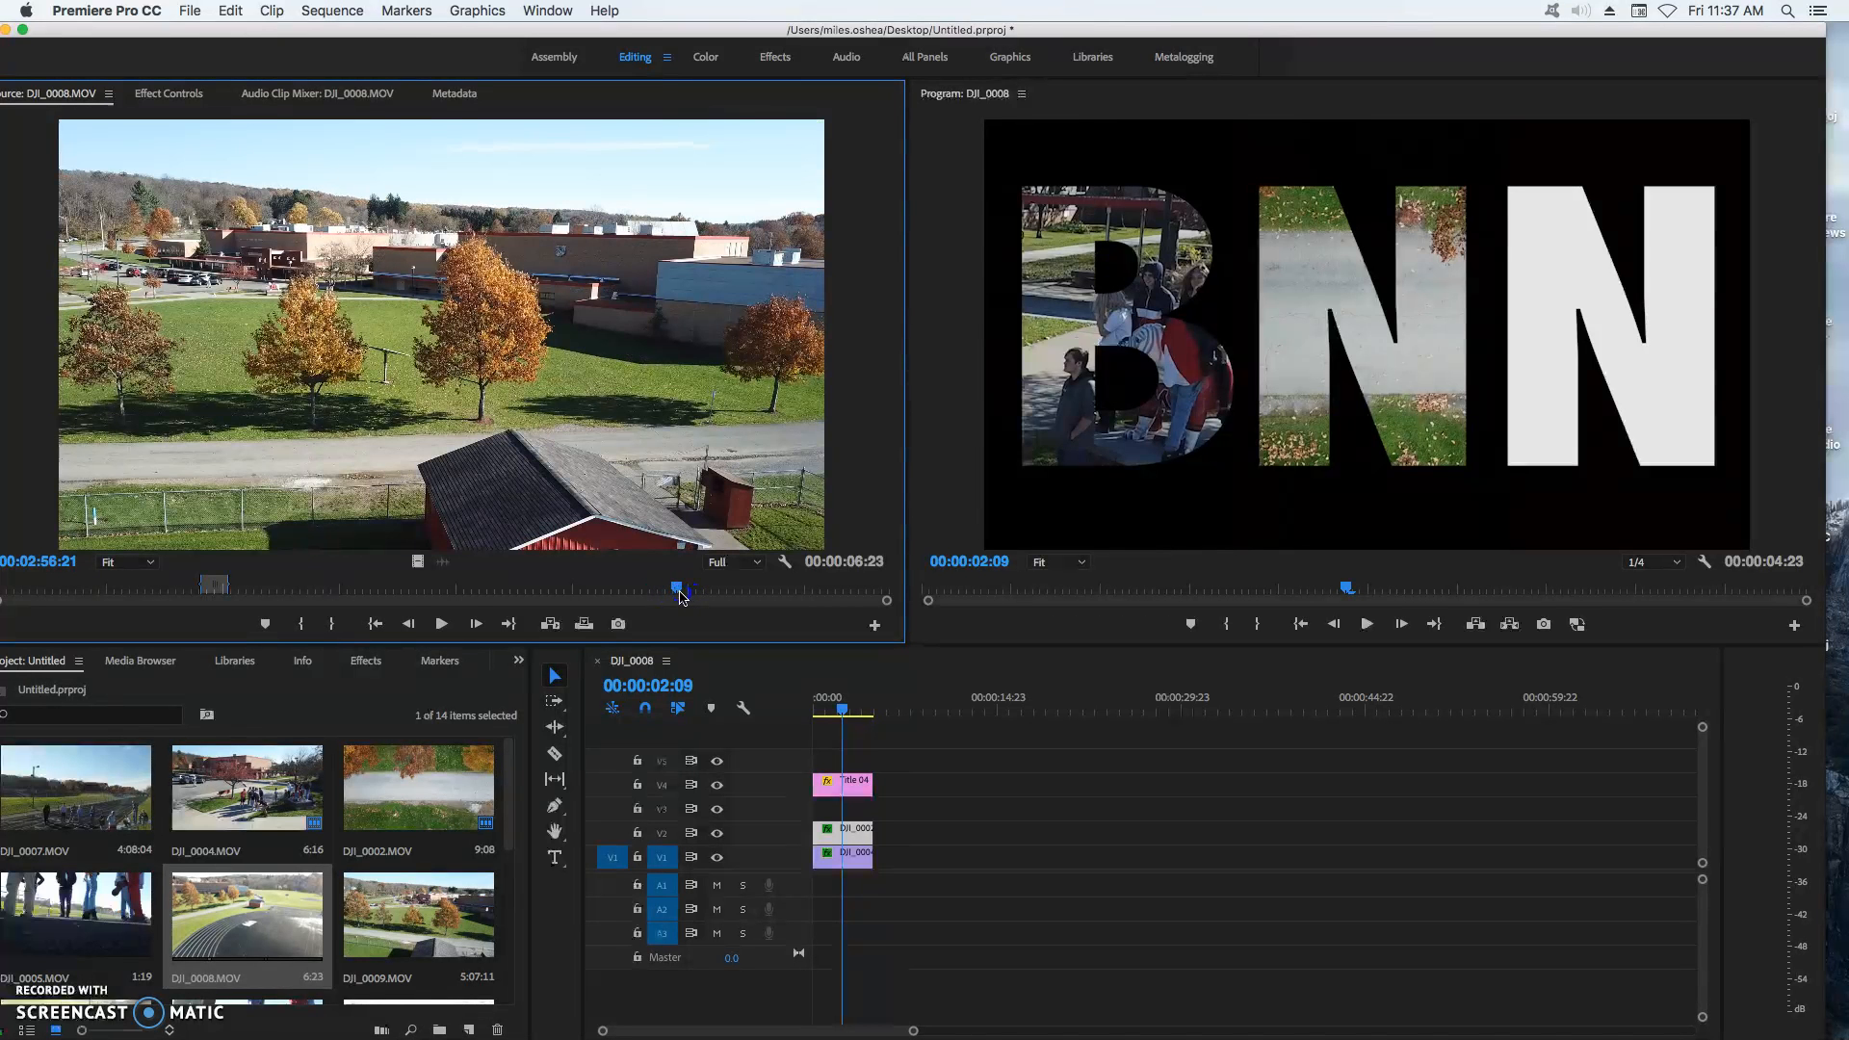
{"action": "left_click", "coordinate": [304, 624]}
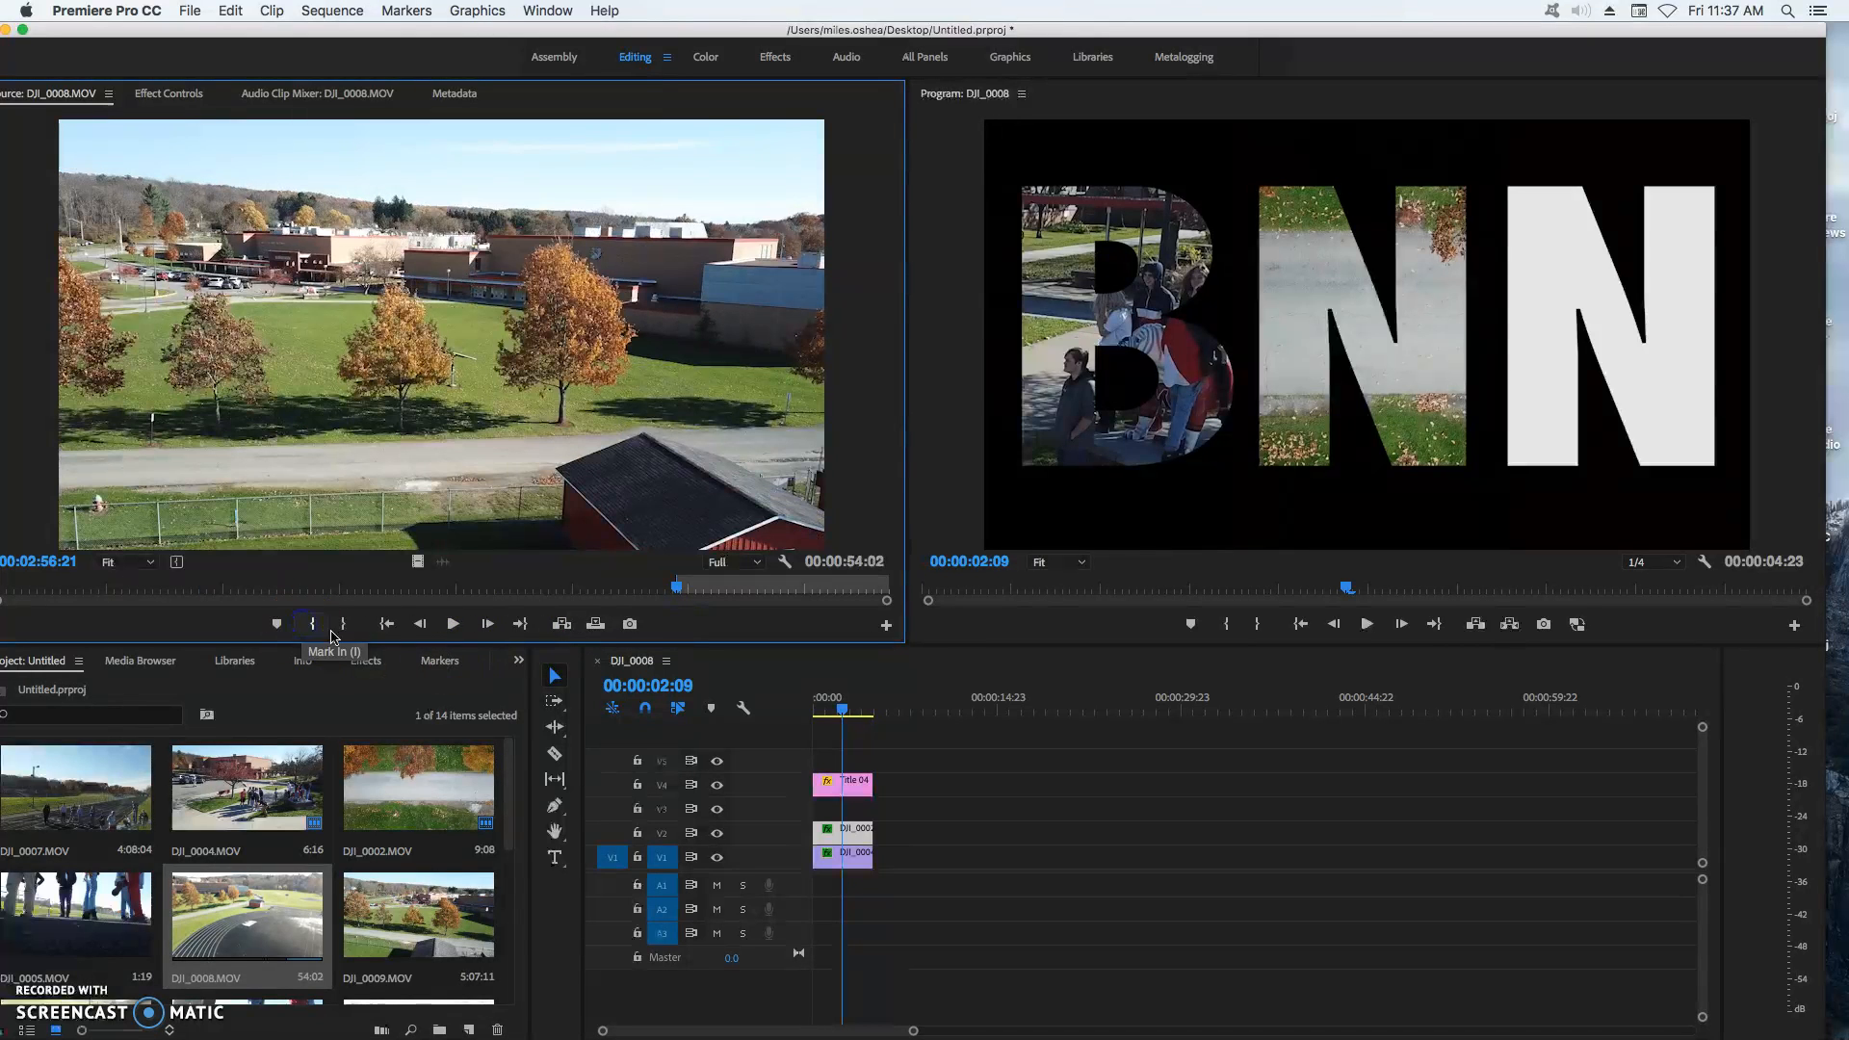
{"action": "left_click", "coordinate": [445, 625]}
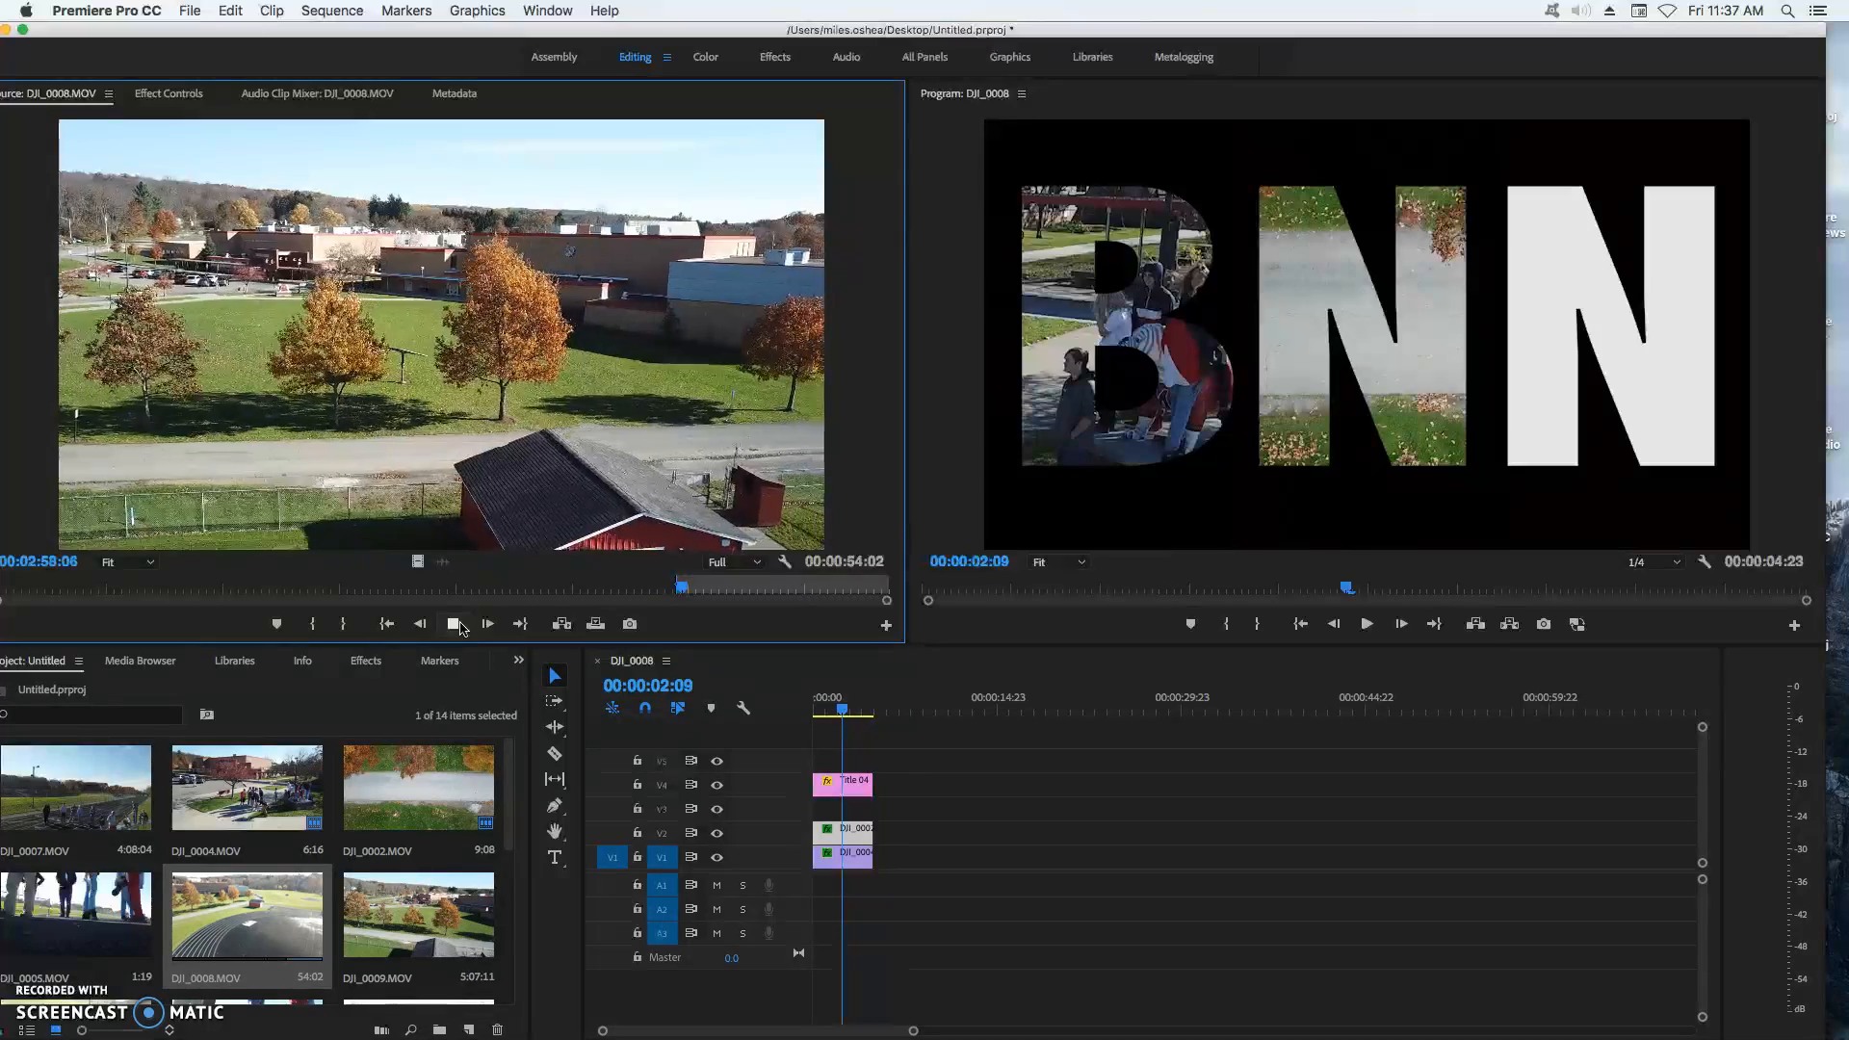
- Place only the video of the marked DJI_0008.MOV section at the start of track V3 and trim it to the title's end
{"action": "left_click", "coordinate": [419, 563]}
{"action": "left_click_drag", "start_coordinate": [419, 563], "coordinate": [804, 806]}
{"action": "left_click_drag", "start_coordinate": [1473, 807], "coordinate": [873, 826]}
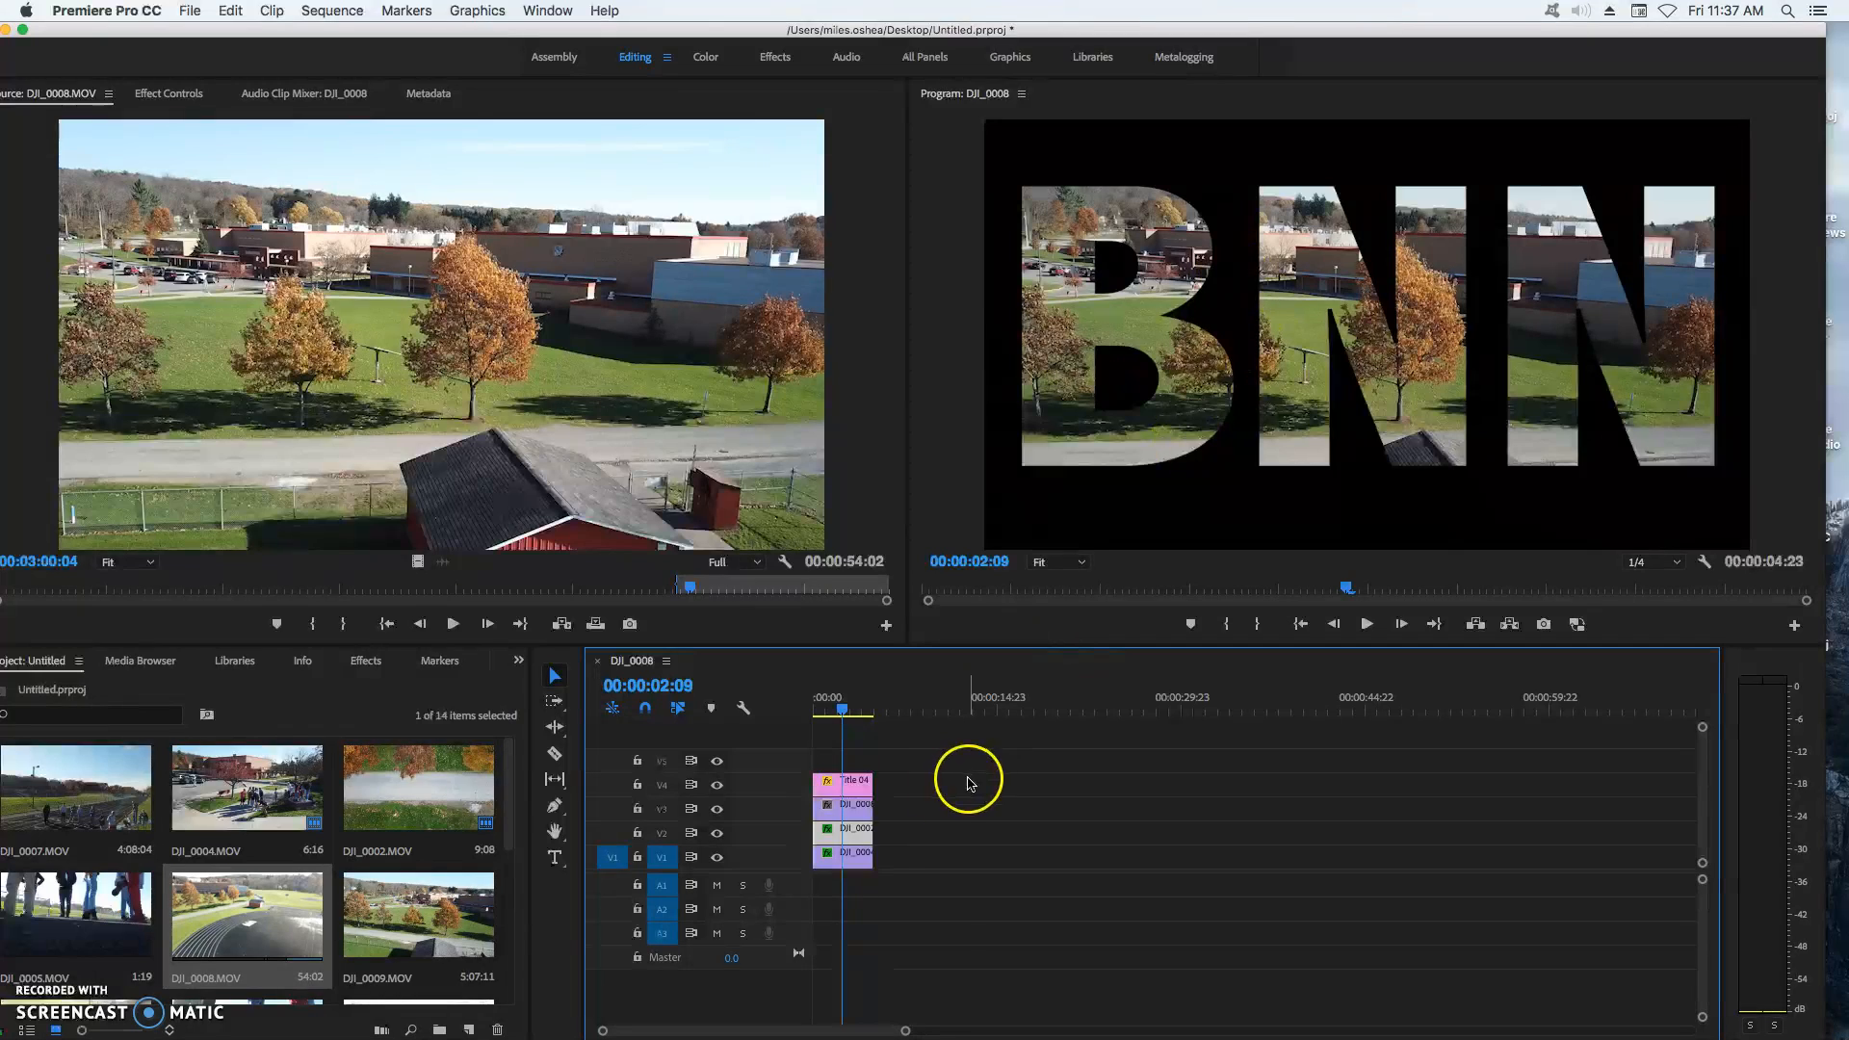
- Set the DJI_0008.MOV clip's position to 2854, 823 and its scale to 117 in the sequence
{"action": "left_click", "coordinate": [830, 808]}
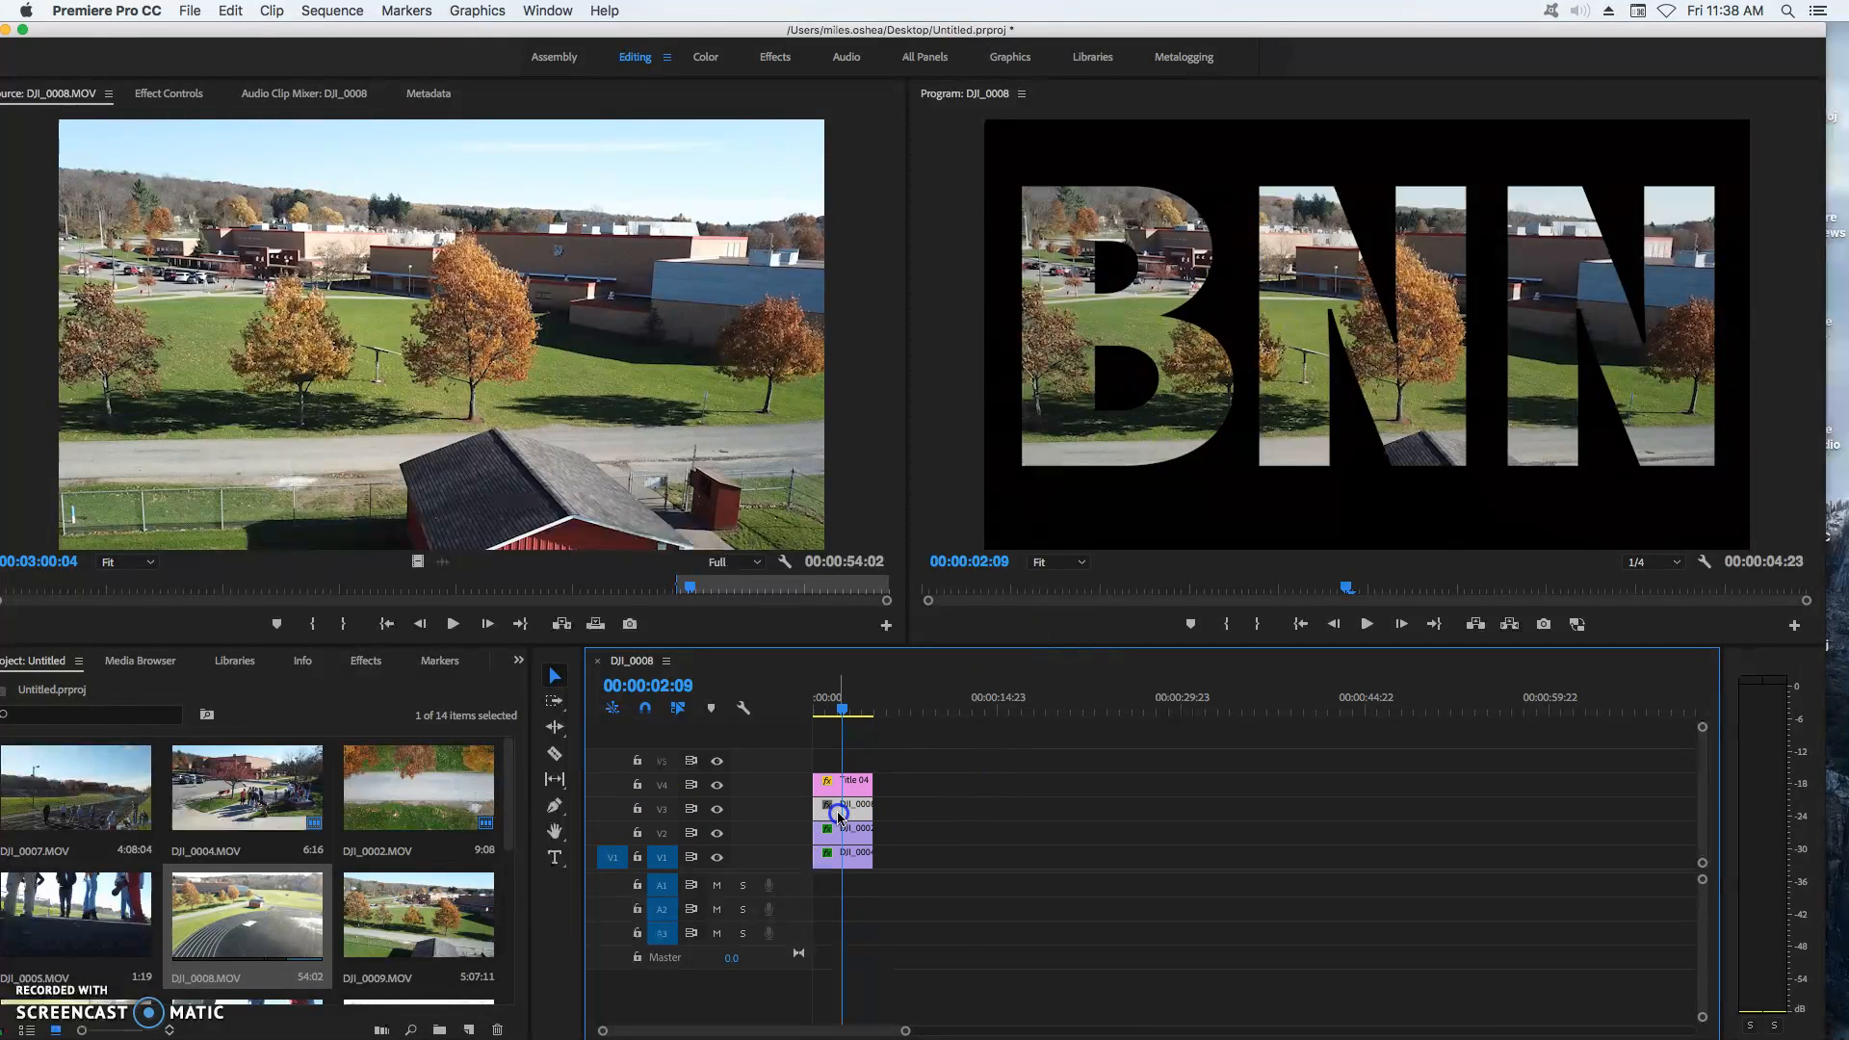
{"action": "left_click", "coordinate": [178, 94]}
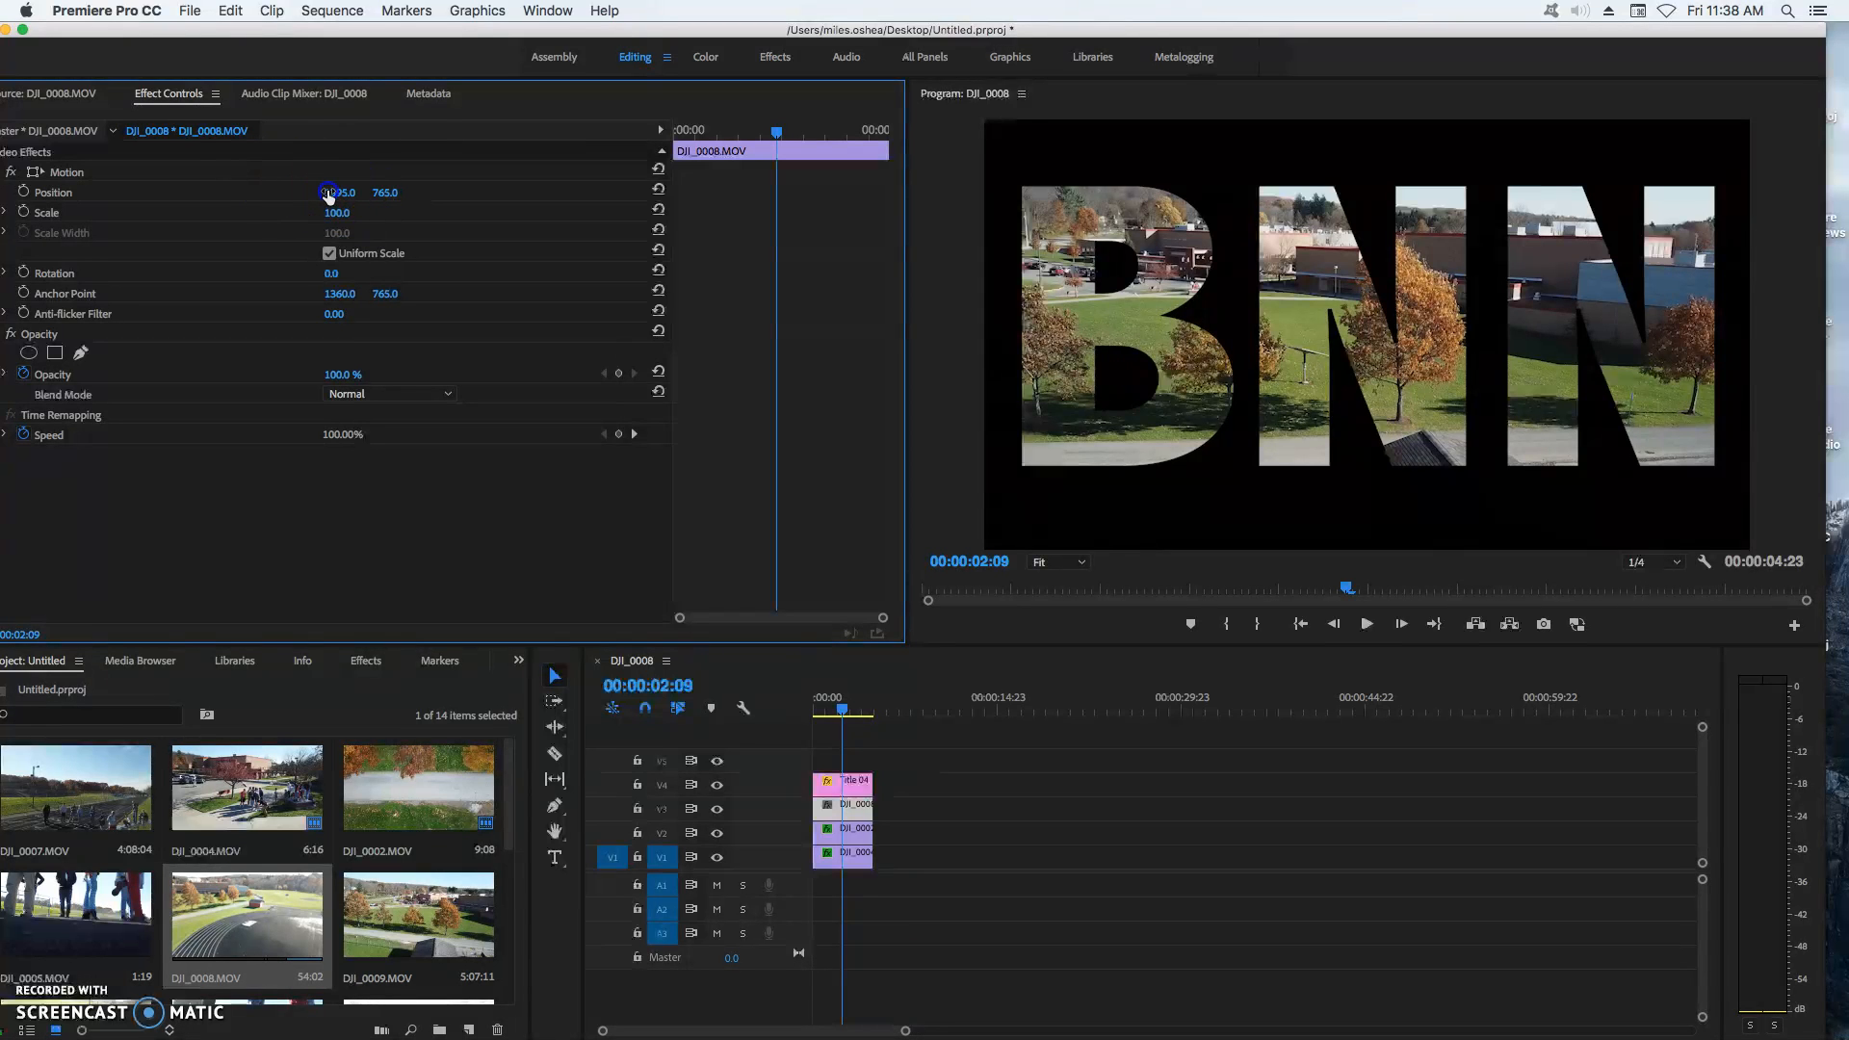
{"action": "left_click_drag", "start_coordinate": [328, 195], "coordinate": [328, 196]}
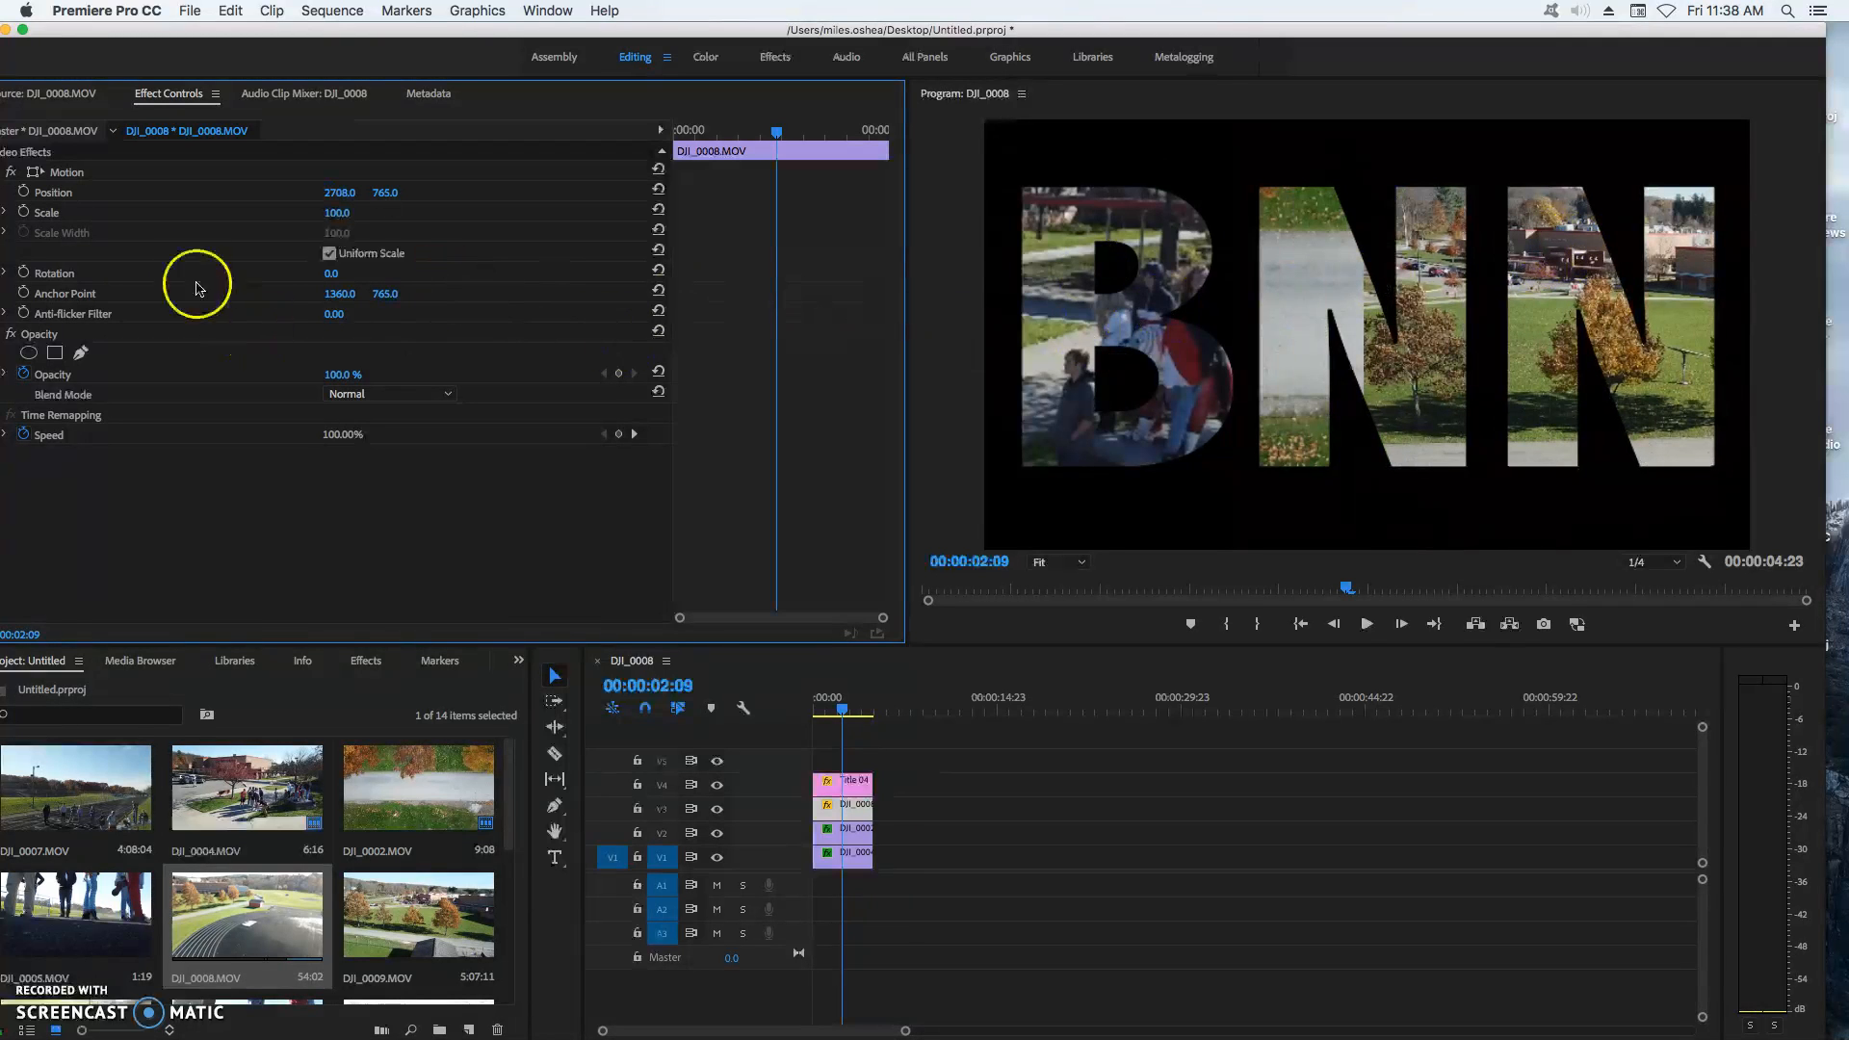
{"action": "mouse_move", "coordinate": [394, 195]}
{"action": "left_mouse_down"}
{"action": "mouse_move", "coordinate": [336, 218]}
{"action": "mouse_move", "coordinate": [374, 195]}
{"action": "left_mouse_up"}
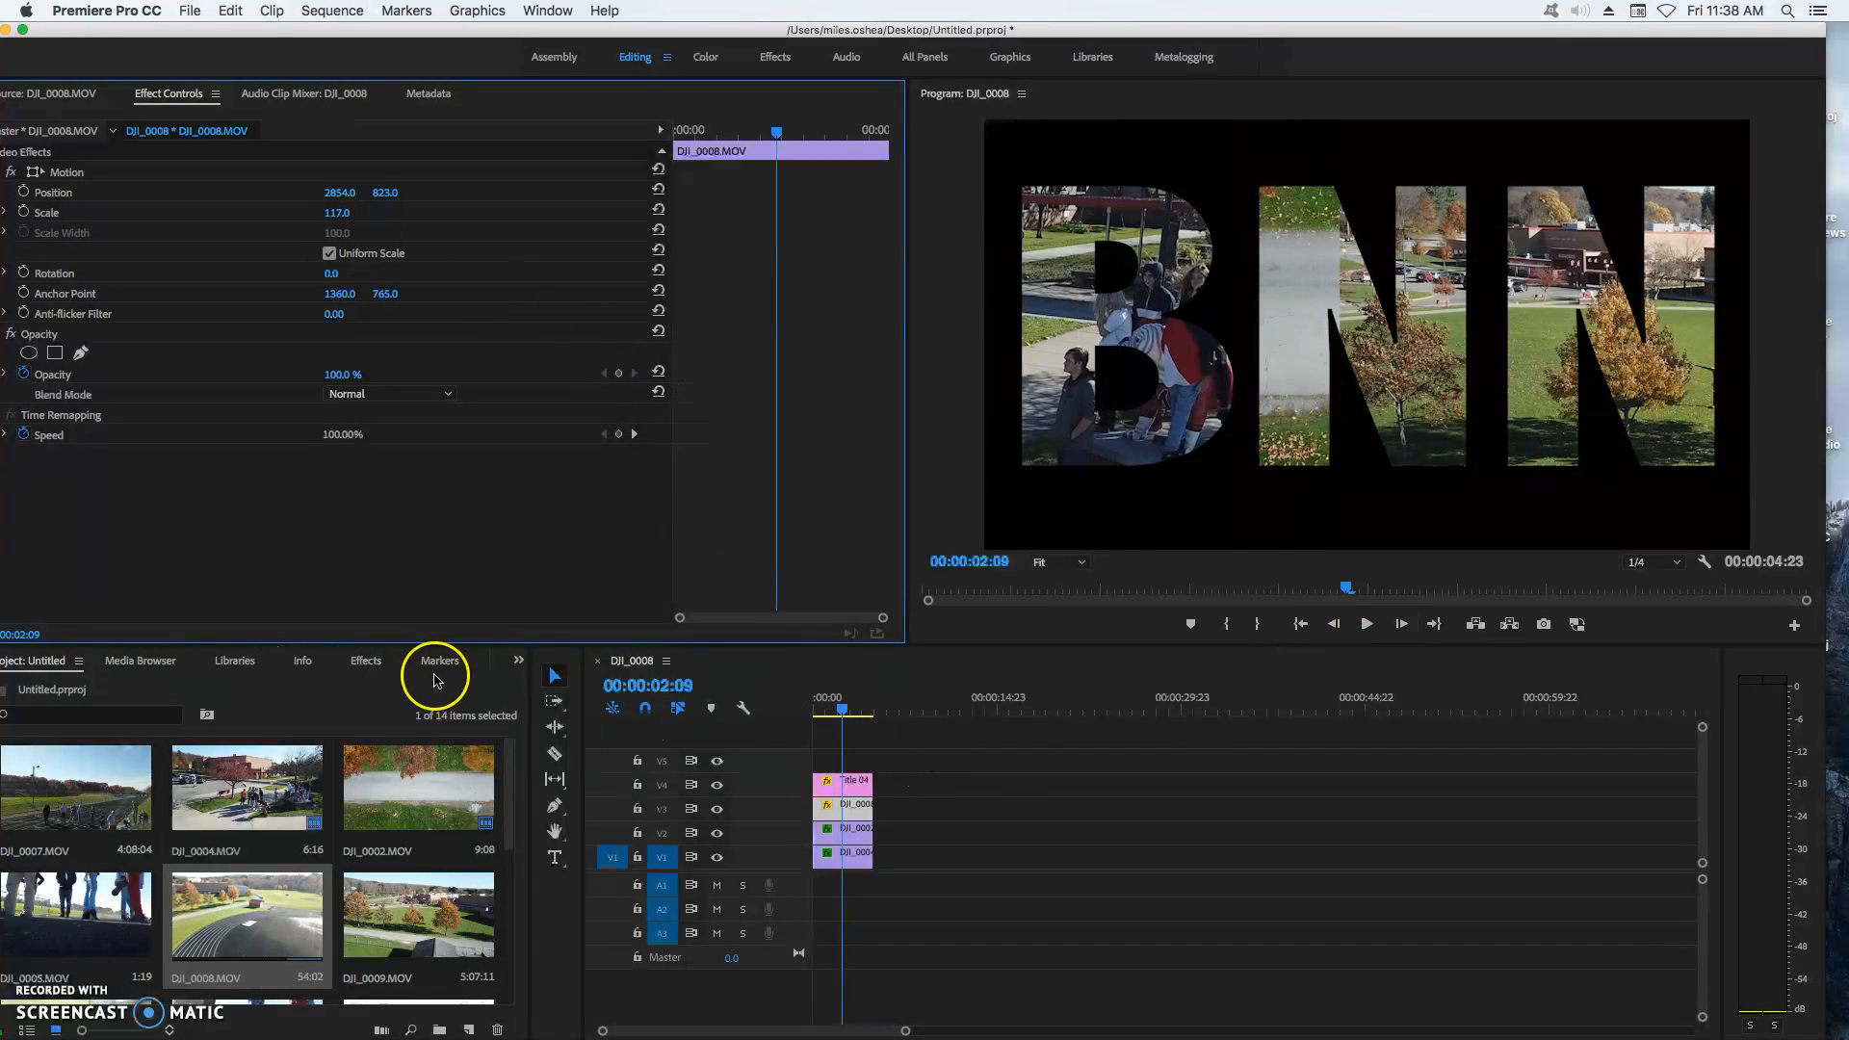
- Apply the Crop effect to the DJI_0008.MOV clip and crop its left side by 18% so it fills only the last N
{"action": "left_click", "coordinate": [366, 660]}
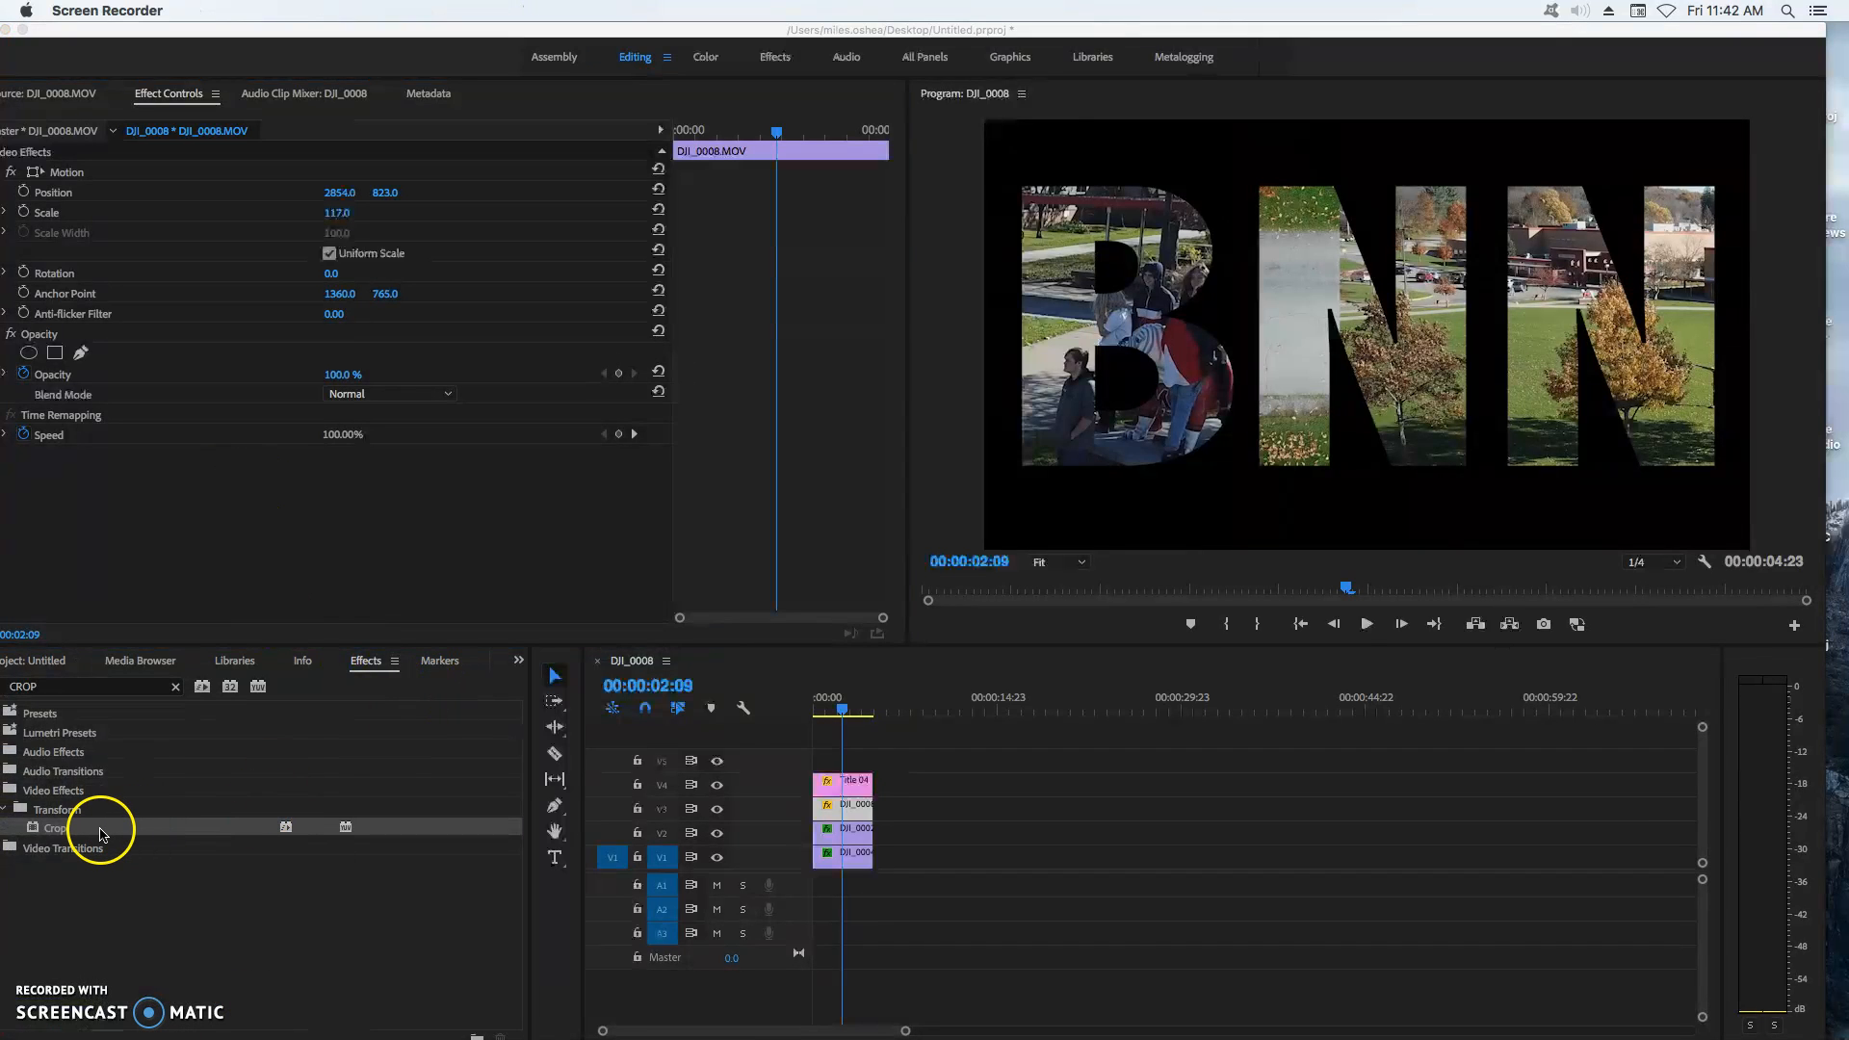
{"action": "left_click_drag", "start_coordinate": [103, 833], "coordinate": [611, 598]}
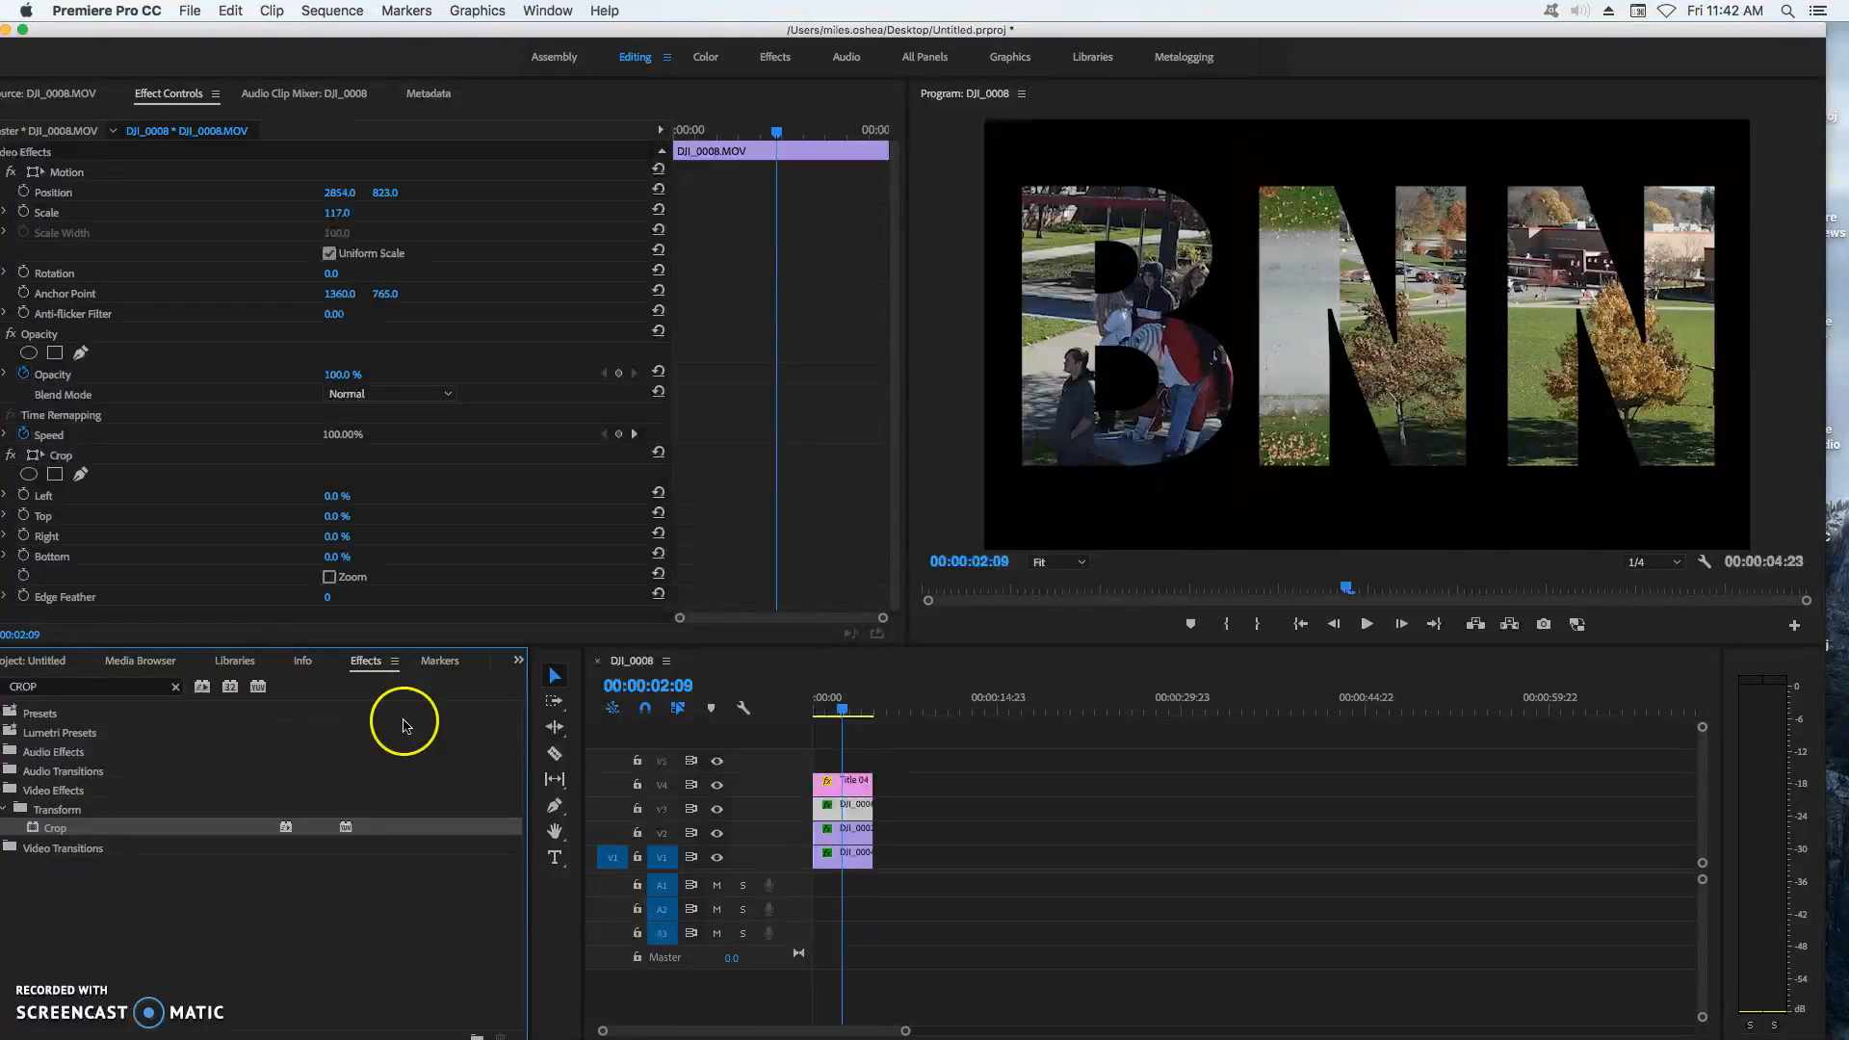
{"action": "left_click", "coordinate": [331, 498]}
{"action": "left_click_drag", "start_coordinate": [332, 498], "coordinate": [331, 498]}
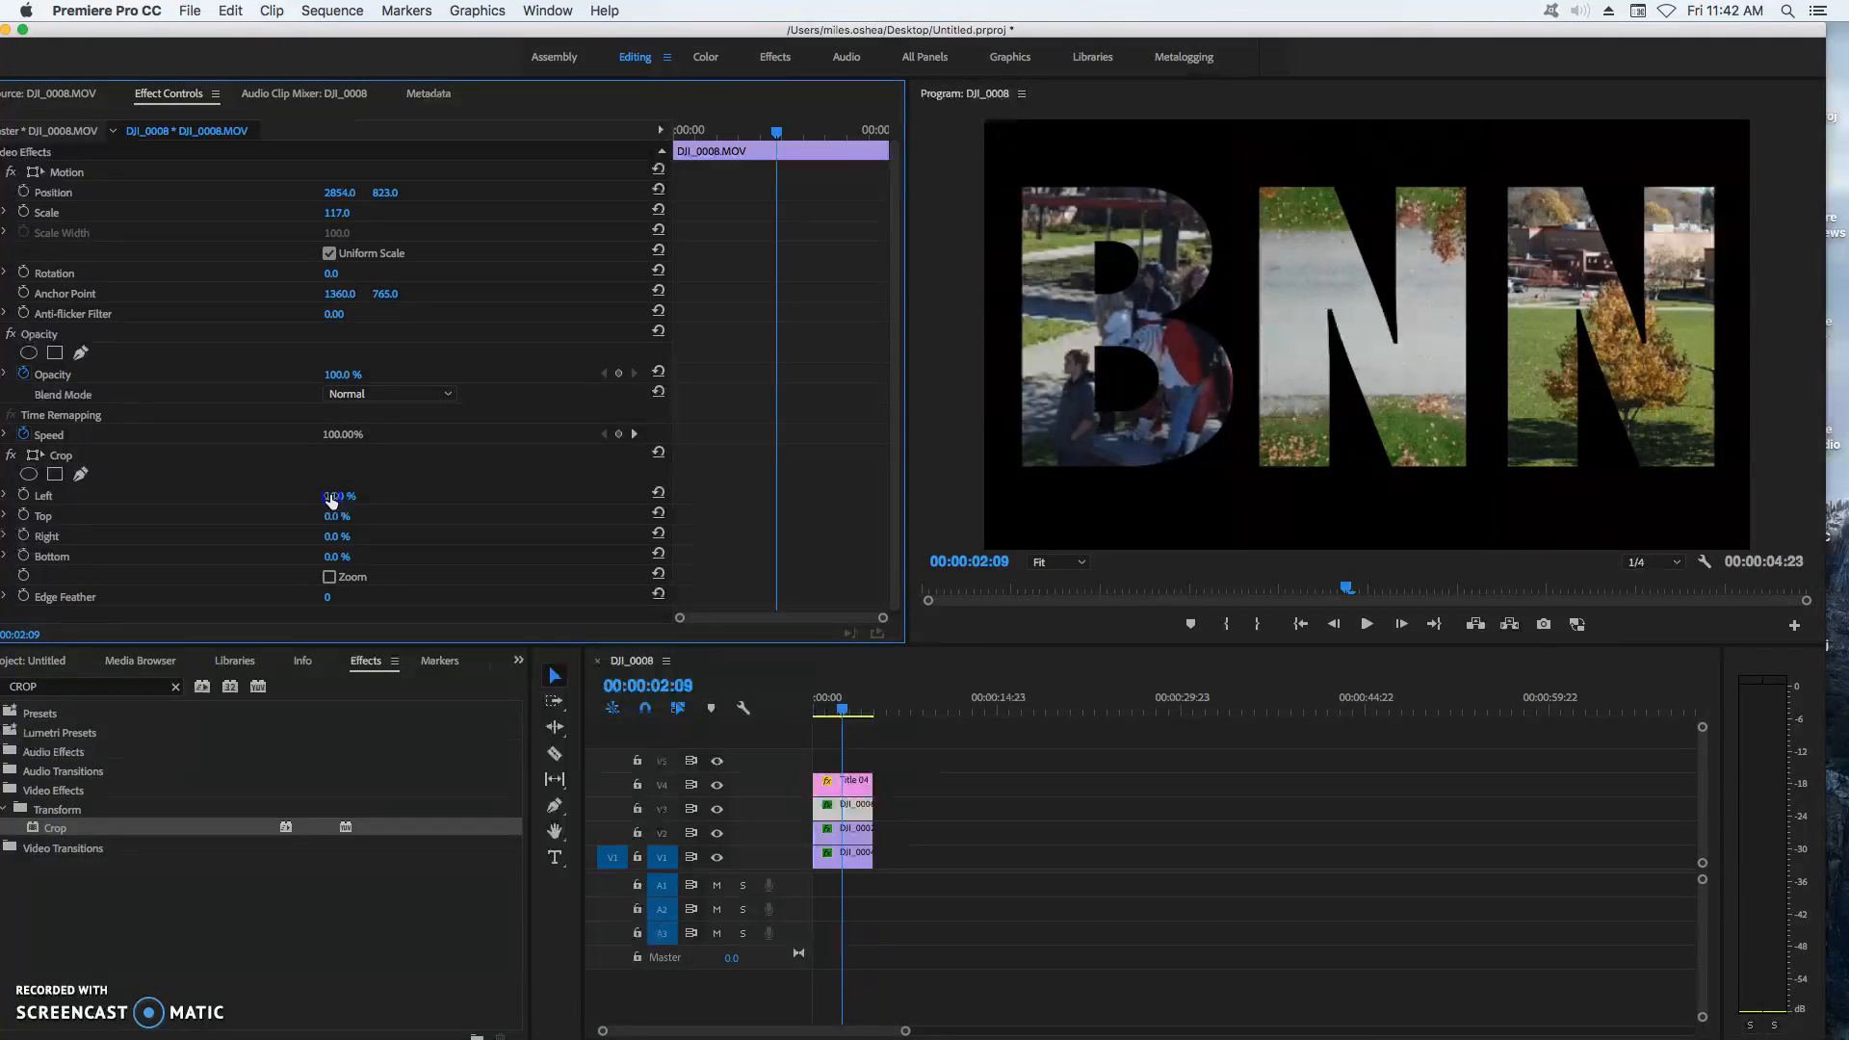
{"action": "left_click_drag", "start_coordinate": [331, 498], "coordinate": [390, 575]}
- Play the finished title sequence from the start and return the playhead to 00:00:02:16
{"action": "left_click_drag", "start_coordinate": [841, 715], "coordinate": [811, 712]}
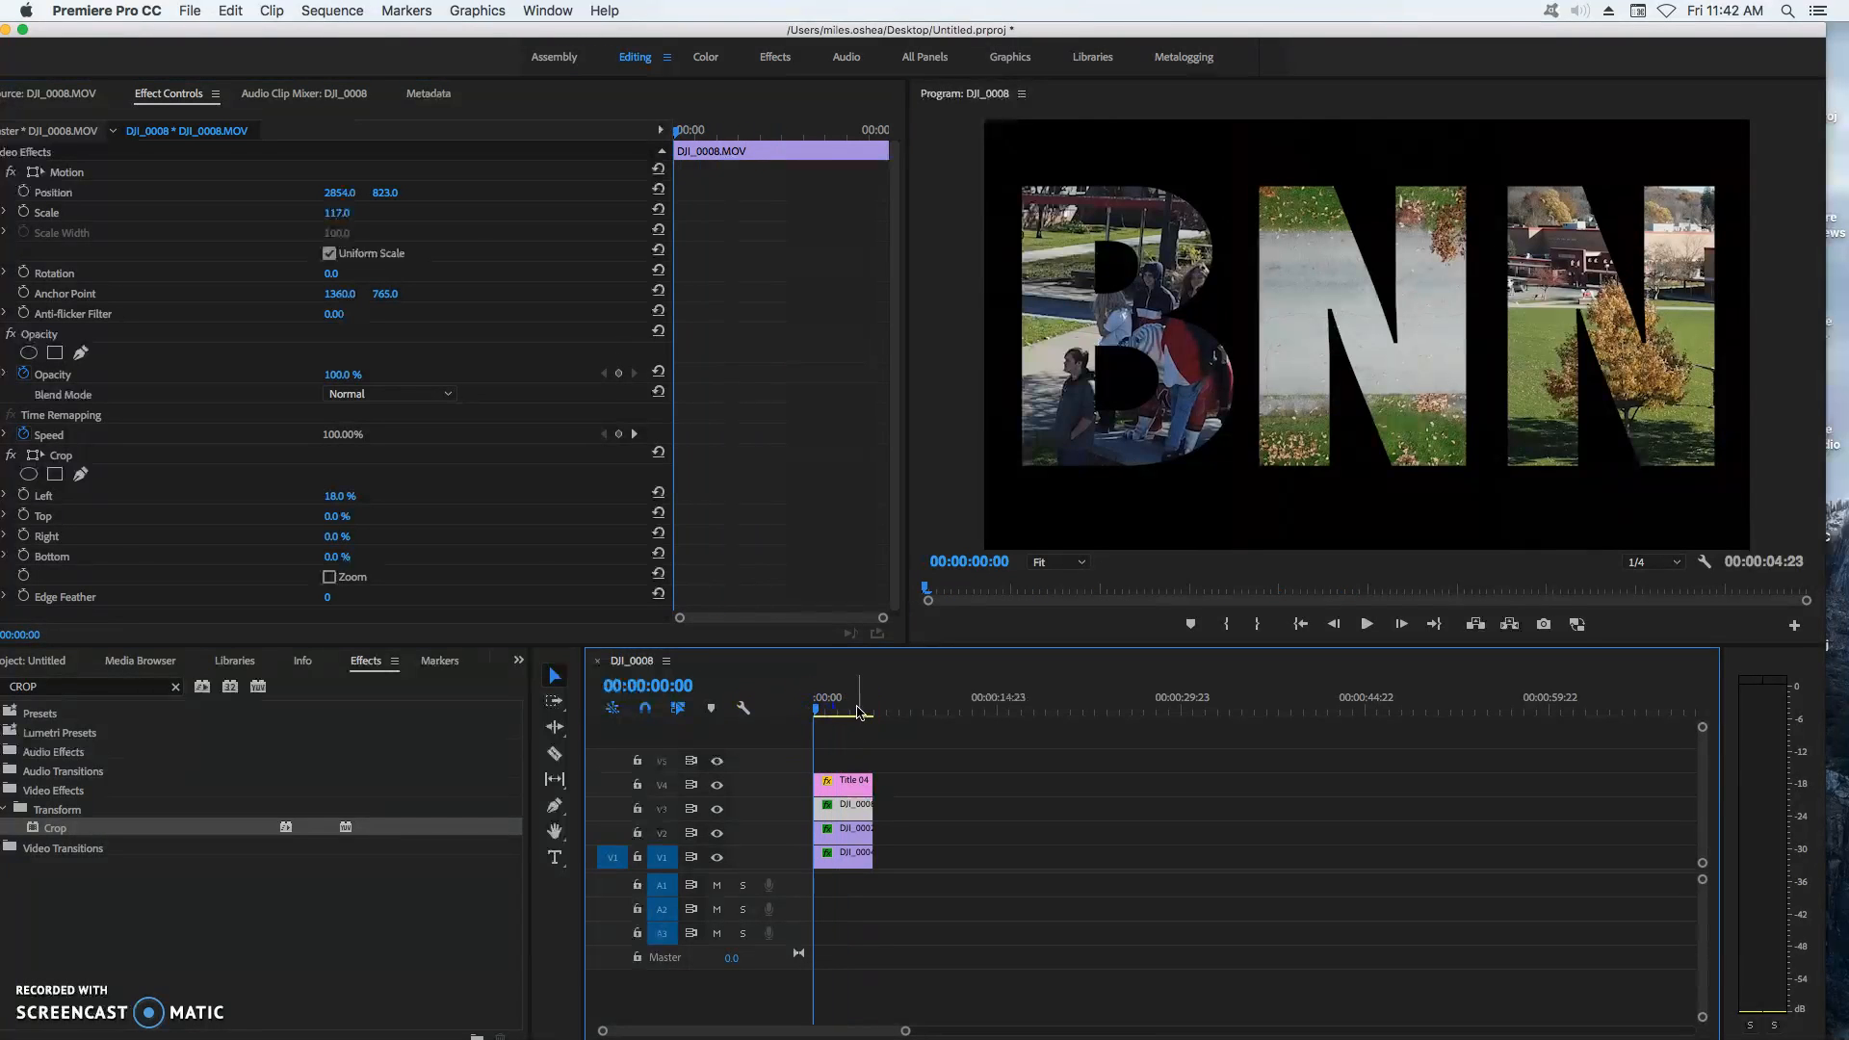
{"action": "left_click", "coordinate": [1365, 625]}
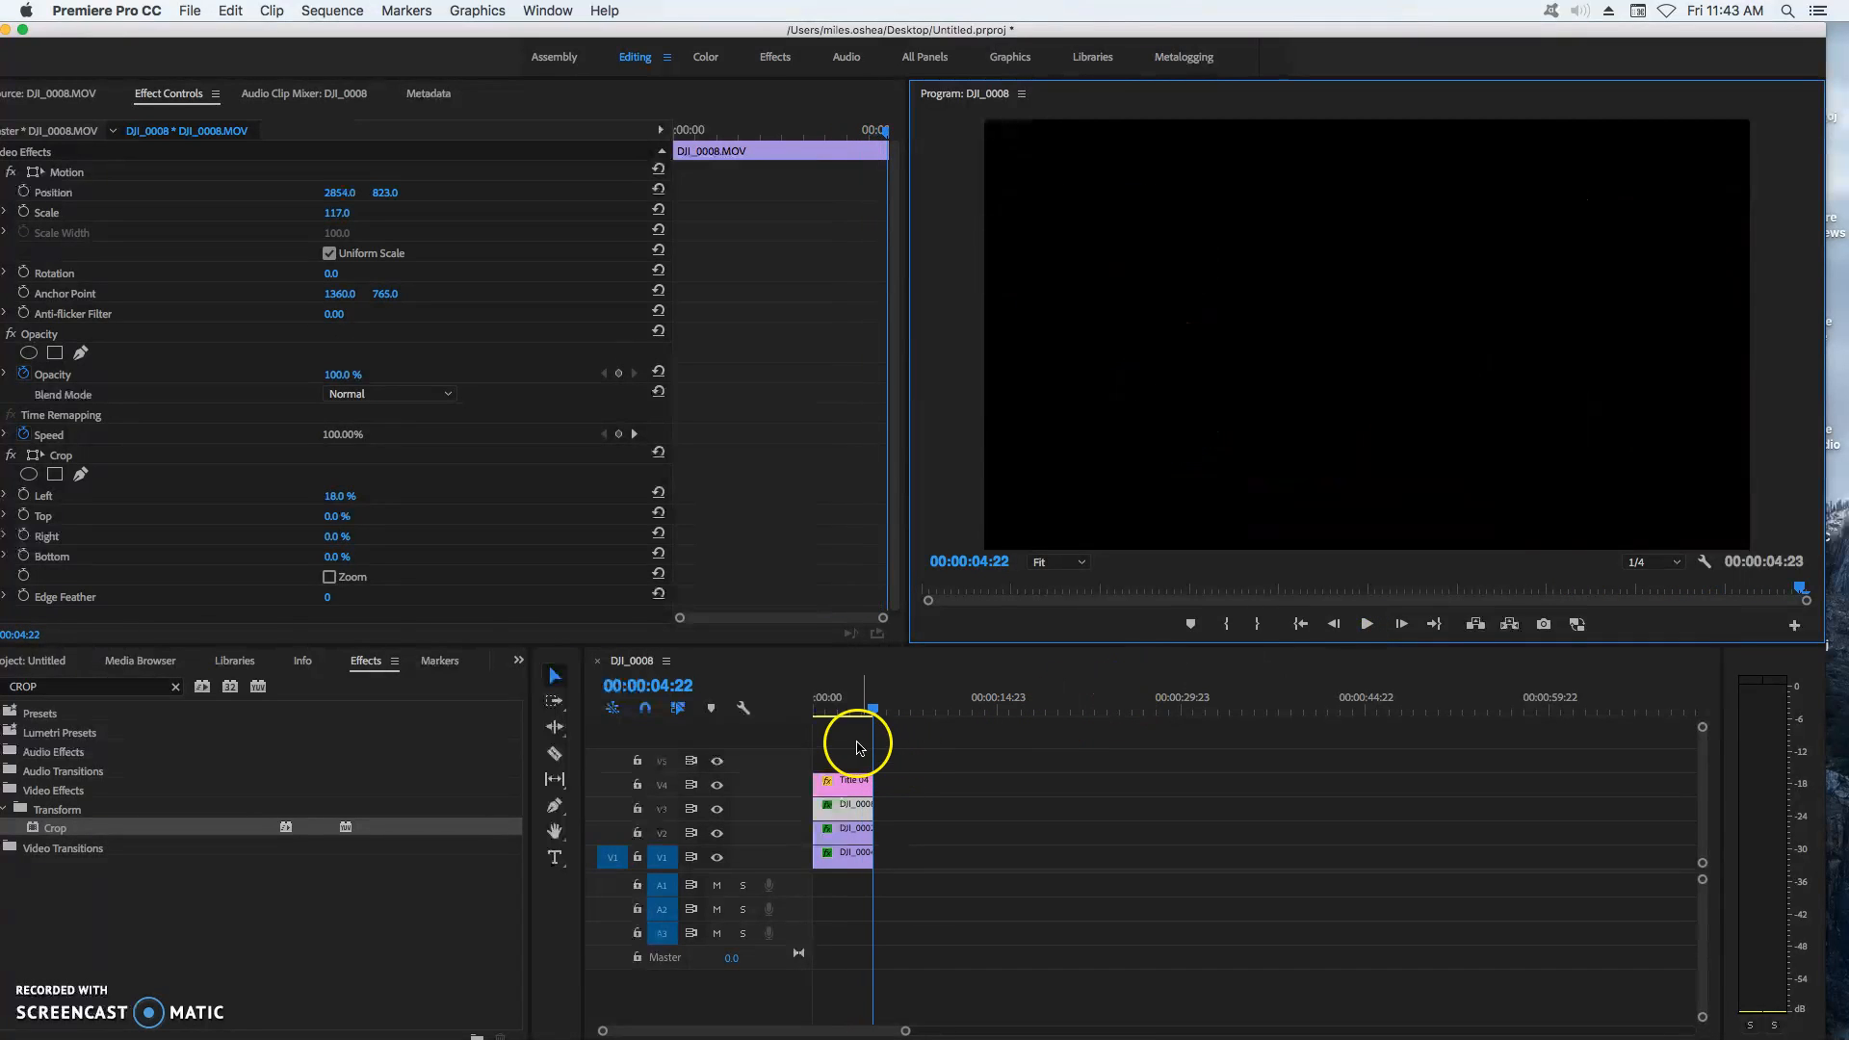
{"action": "left_click_drag", "start_coordinate": [861, 713], "coordinate": [846, 720]}
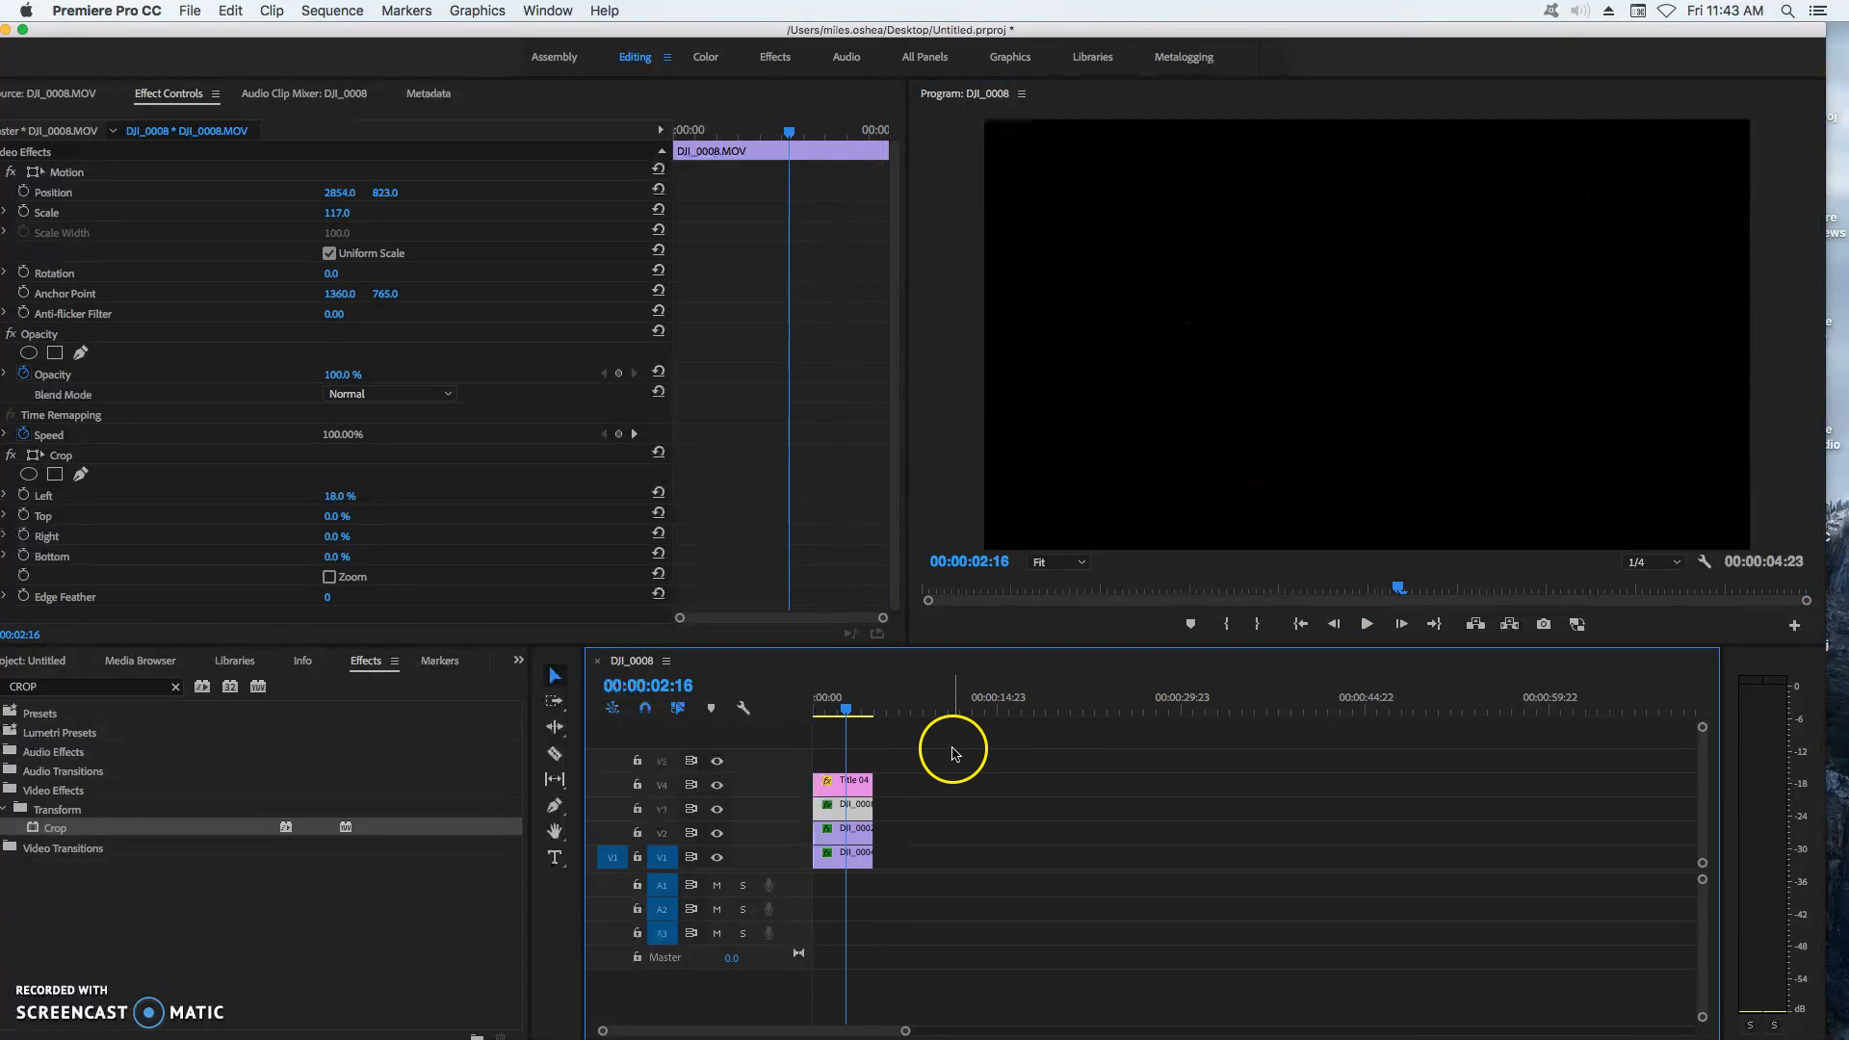